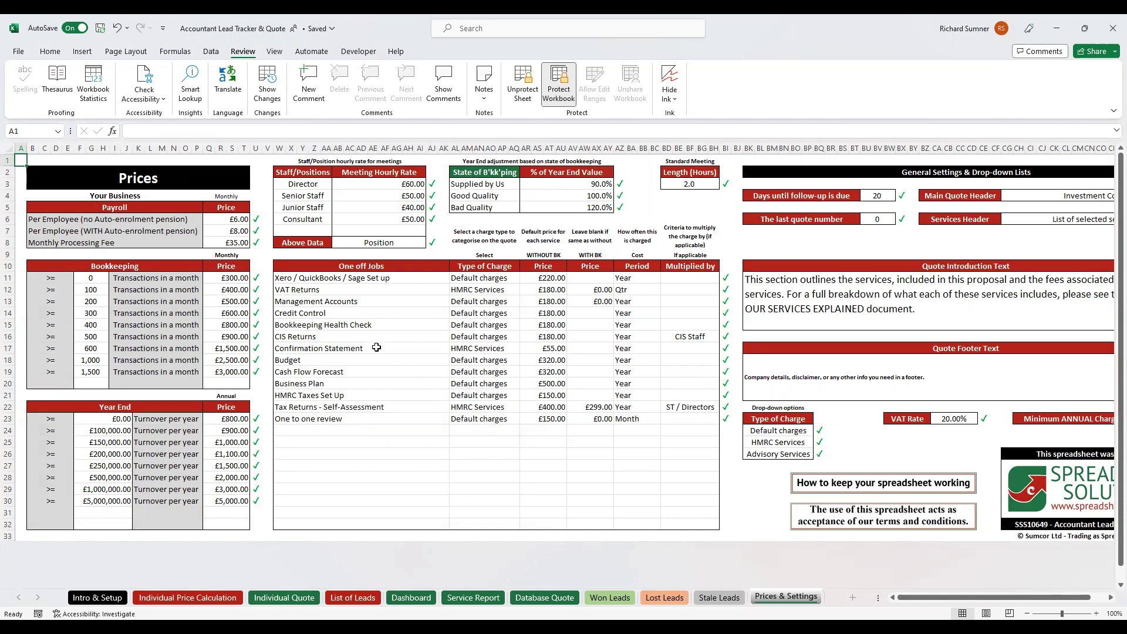
Review the three payroll items in the Prices section: employees without auto-enrolment, employees with auto-enrolment, and the monthly processing fee
{"action": "left_click", "coordinate": [97, 219]}
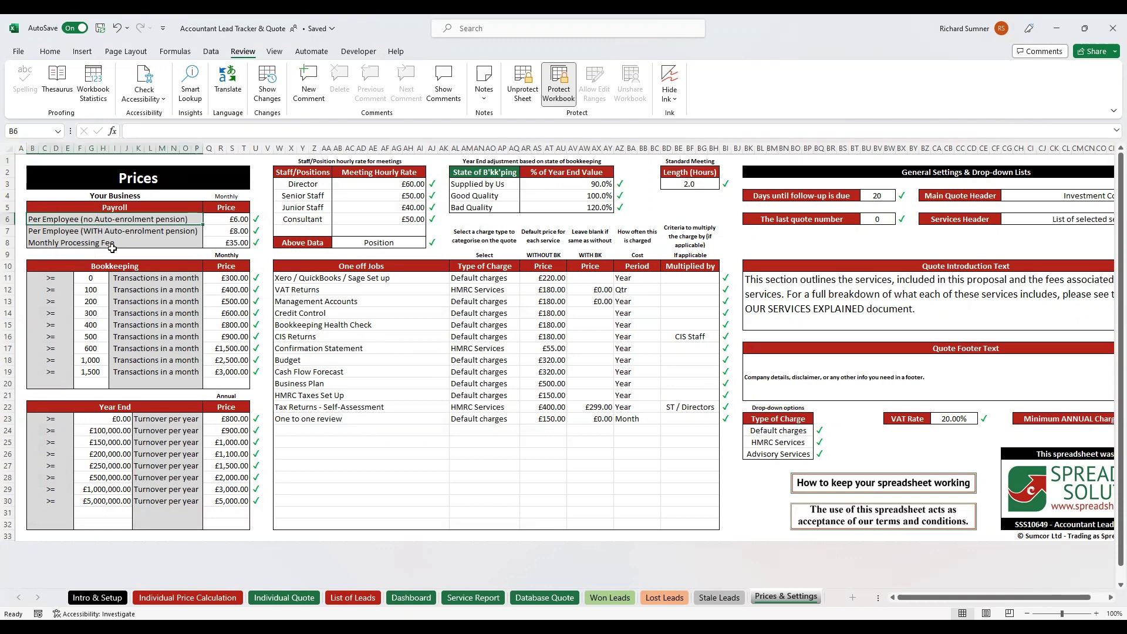
{"action": "left_click", "coordinate": [116, 234]}
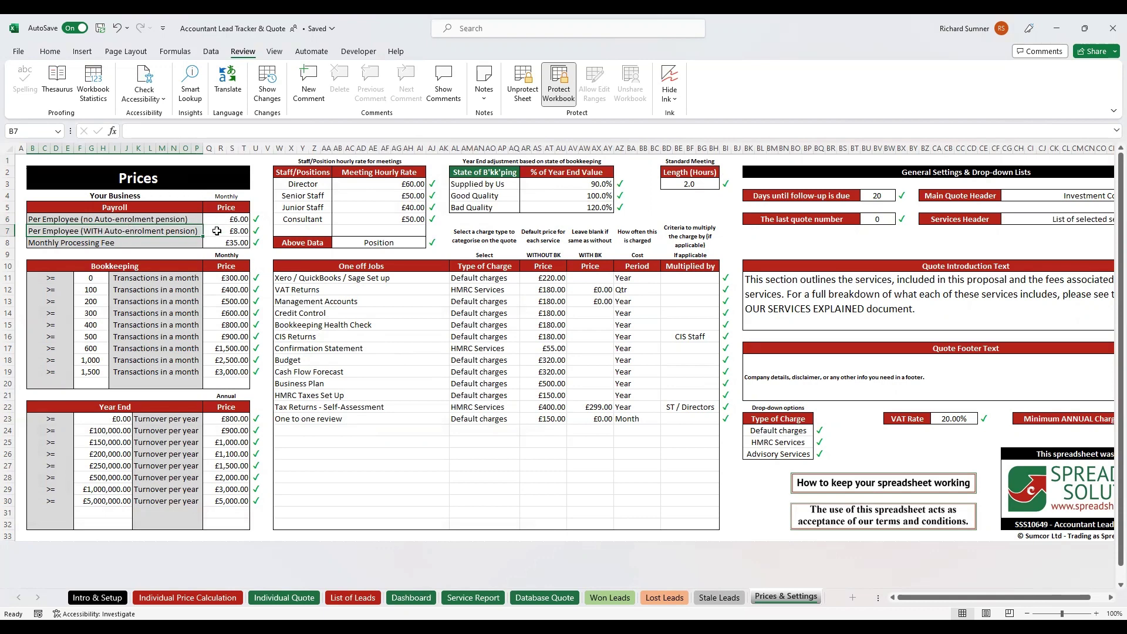
{"action": "left_click", "coordinate": [104, 243]}
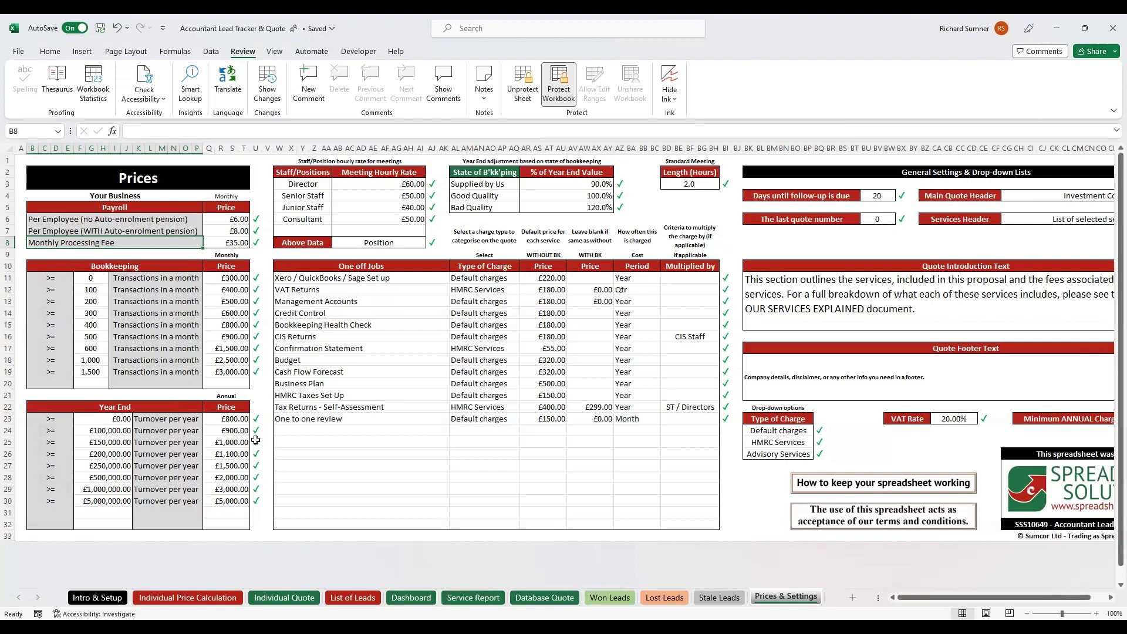
Try blanking the year-end price of the £5,000,000 turnover band and undo the change
{"action": "left_click", "coordinate": [242, 504]}
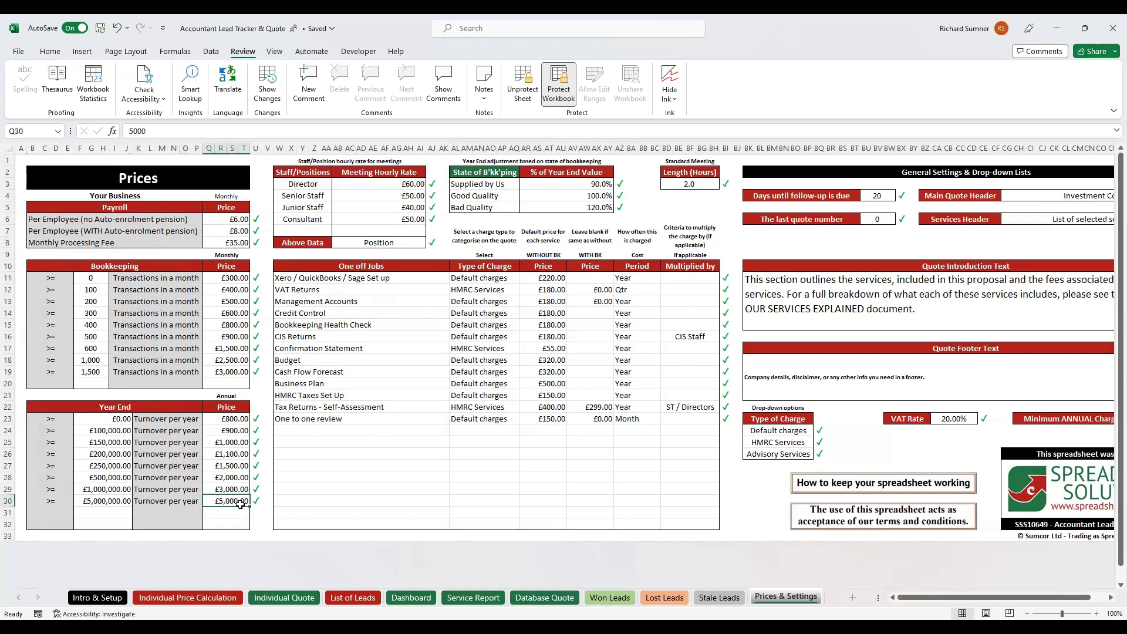
{"action": "type", "text": "Annual"}
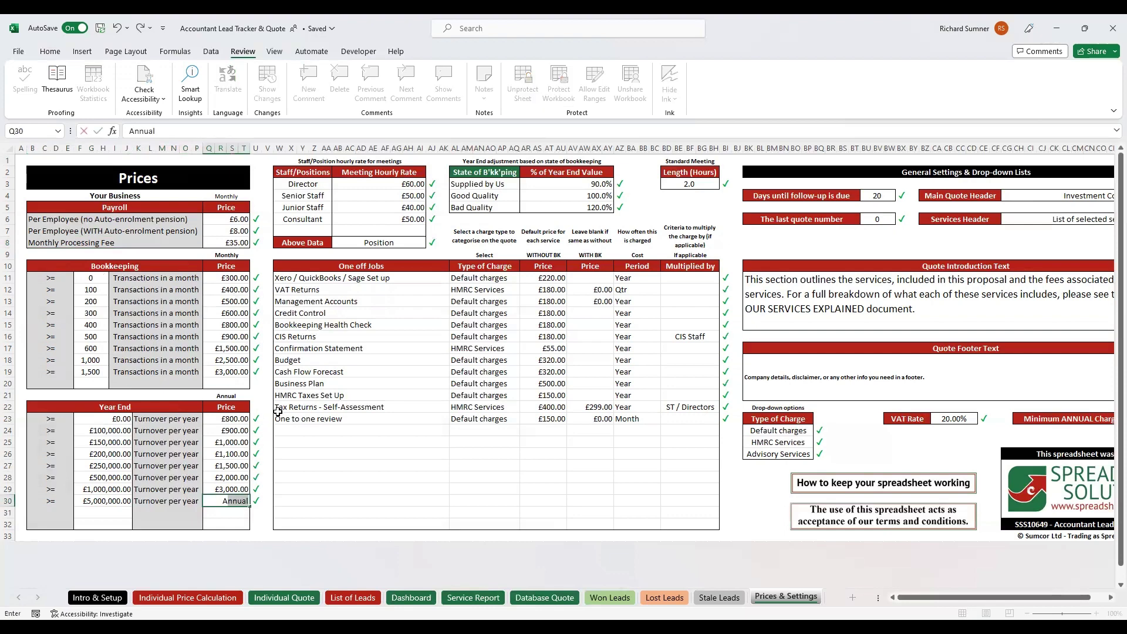
{"action": "key", "text": "BackSpace"}
{"action": "key", "text": "BackSpace"}
{"action": "key", "text": "Return"}
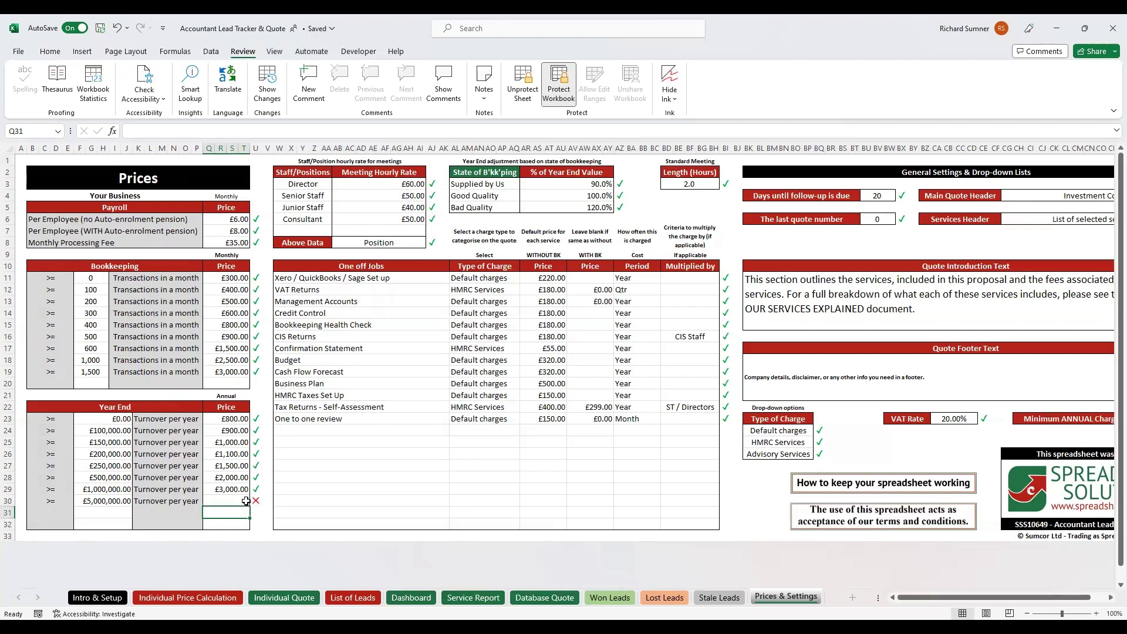
{"action": "left_click", "coordinate": [116, 28]}
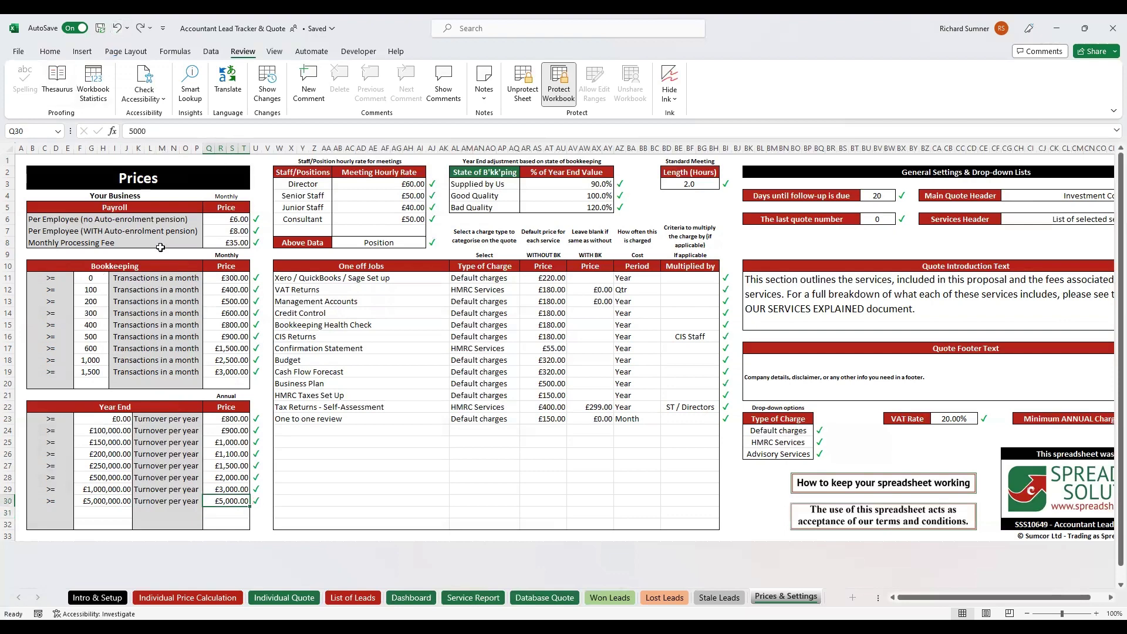
Examine the first empty One off Jobs row and the staff positions with their meeting hourly rates
{"action": "left_click", "coordinate": [328, 430]}
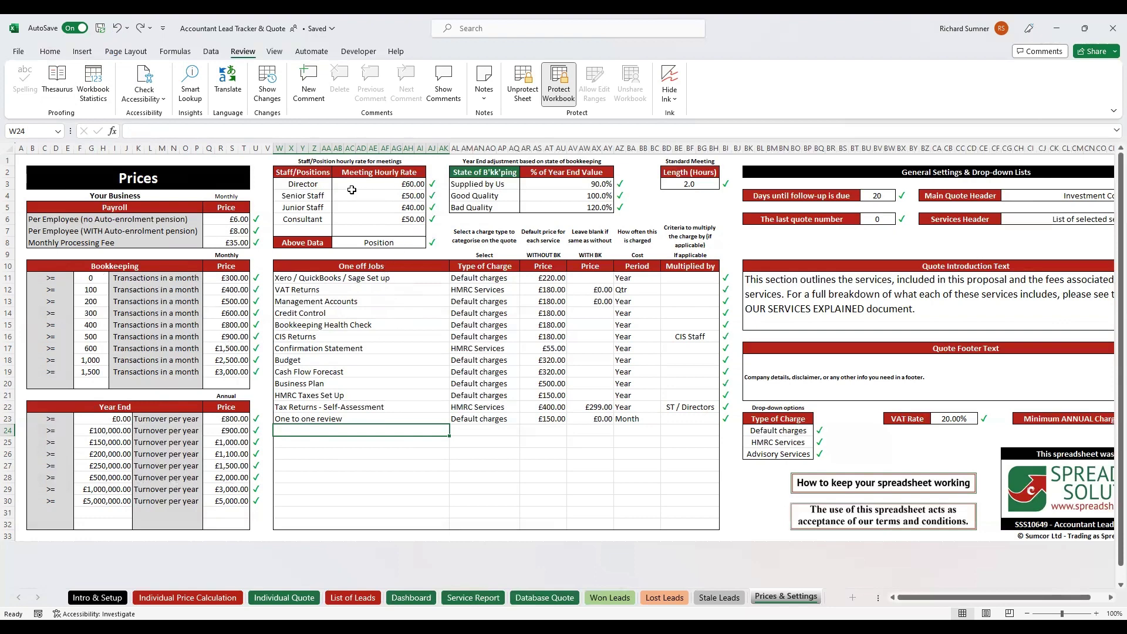
{"action": "left_click_drag", "start_coordinate": [326, 185], "coordinate": [374, 218]}
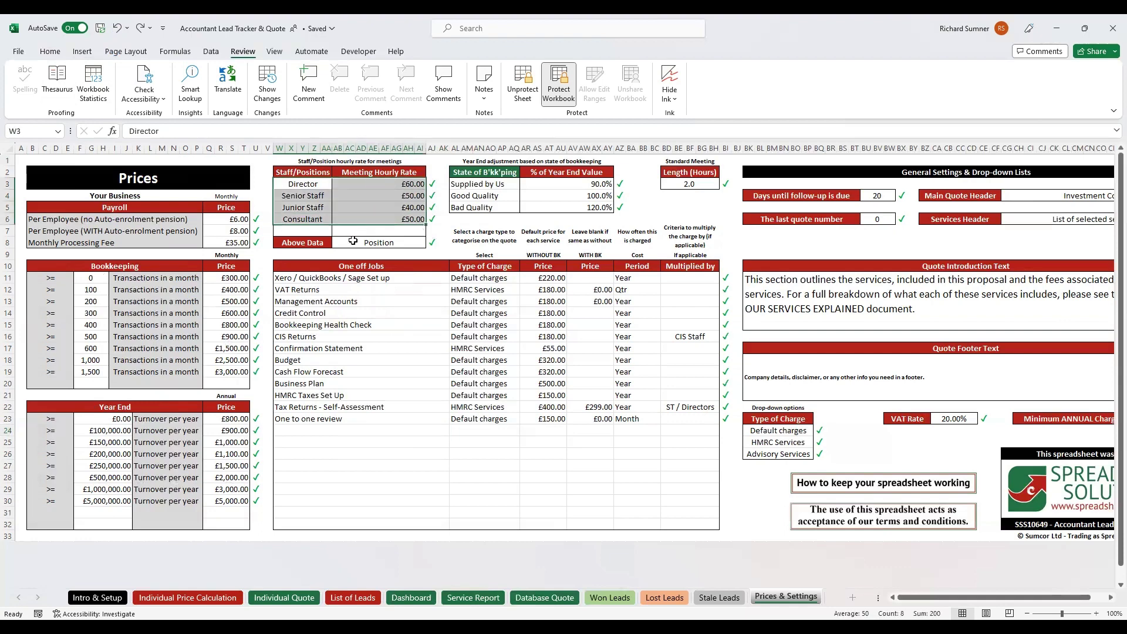
{"action": "left_click", "coordinate": [307, 186]}
{"action": "left_click", "coordinate": [306, 197]}
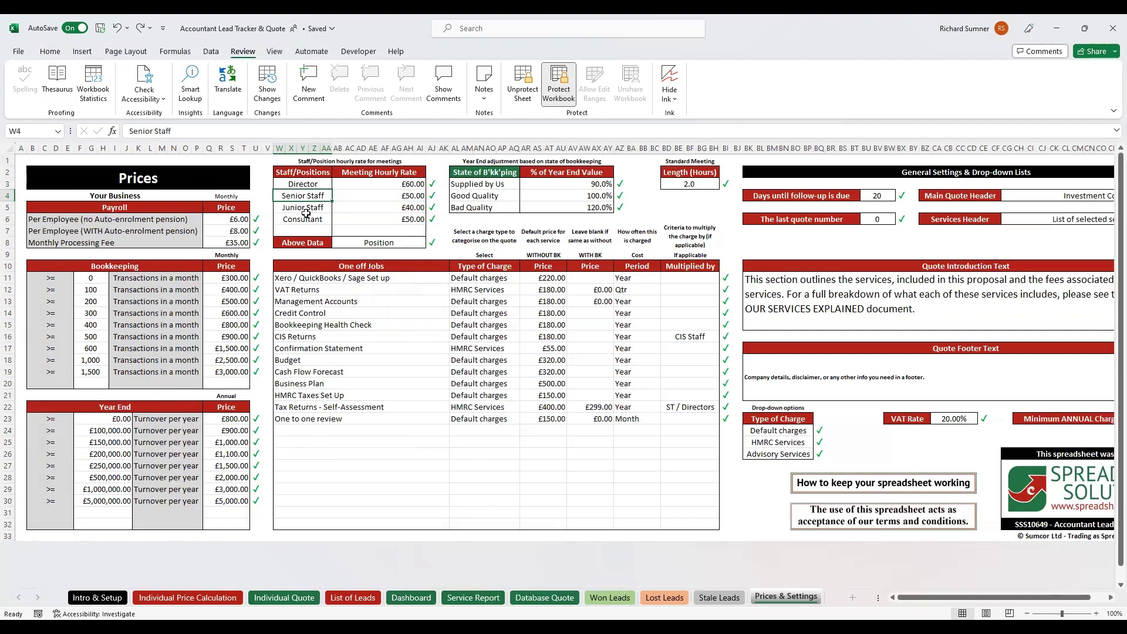
Choose Position as the Above Data setting under the staff hourly rates
{"action": "left_click", "coordinate": [382, 241]}
{"action": "left_click", "coordinate": [431, 243]}
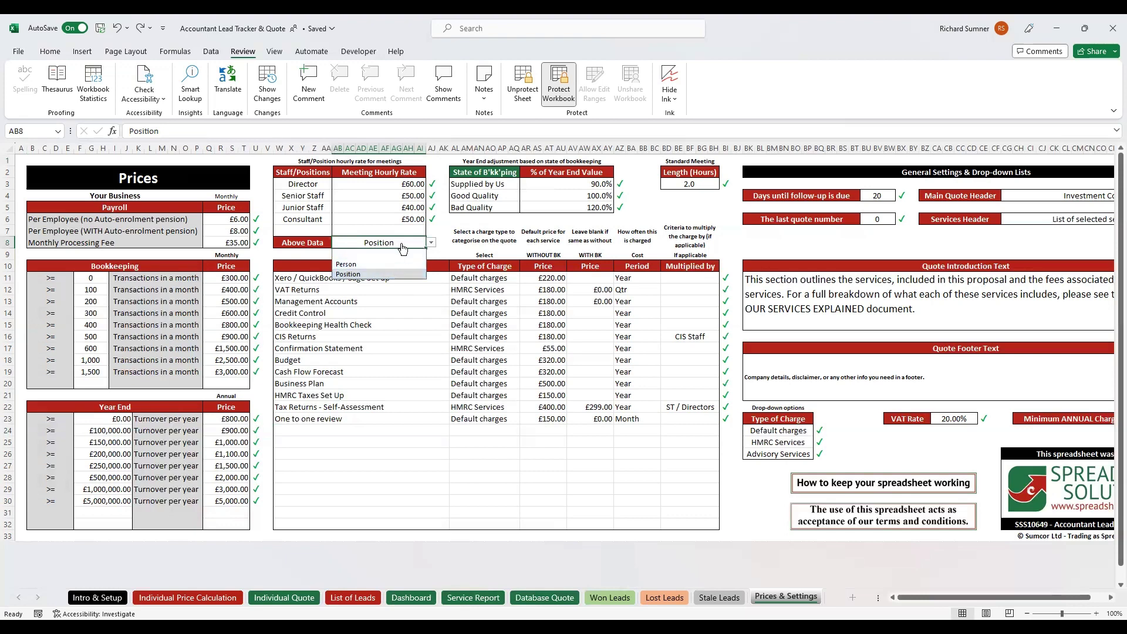
{"action": "left_click", "coordinate": [376, 274]}
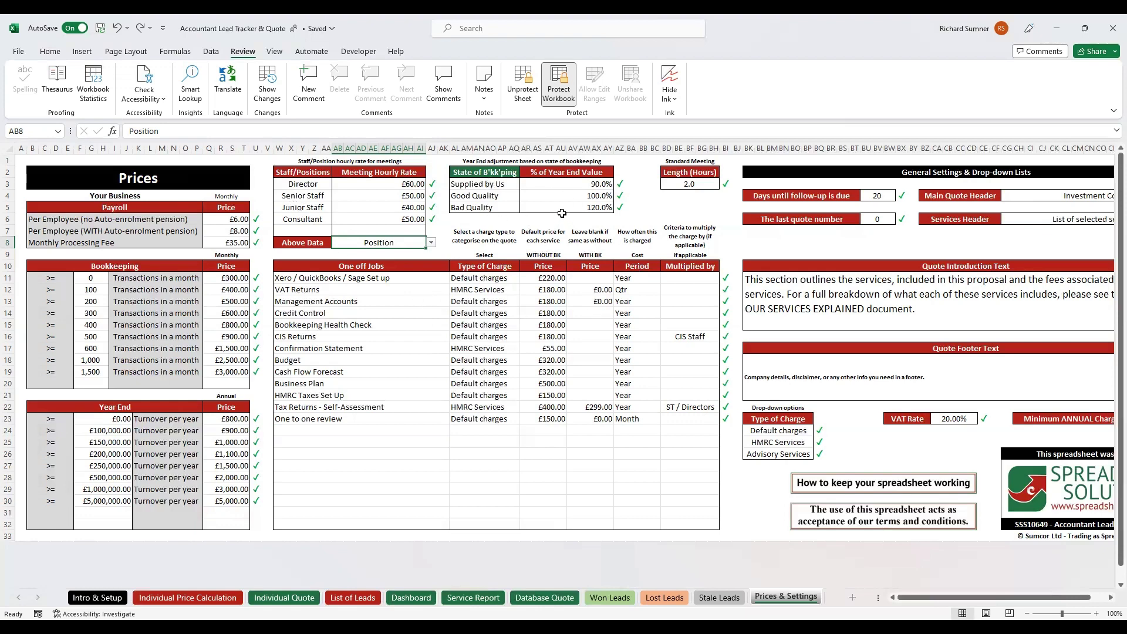
Review the bookkeeping-state percentages alongside the annual year-end prices, and check the standard meeting length
{"action": "left_click_drag", "start_coordinate": [574, 184], "coordinate": [575, 206]}
{"action": "left_click", "coordinate": [578, 184]}
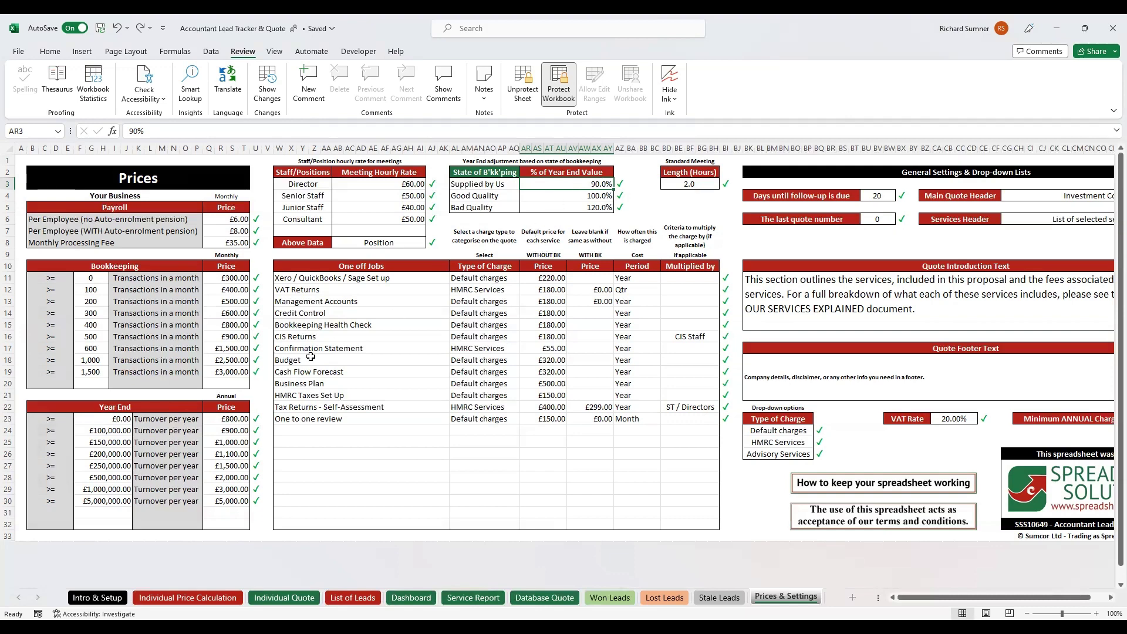
{"action": "left_click_drag", "start_coordinate": [230, 421], "coordinate": [233, 500]}
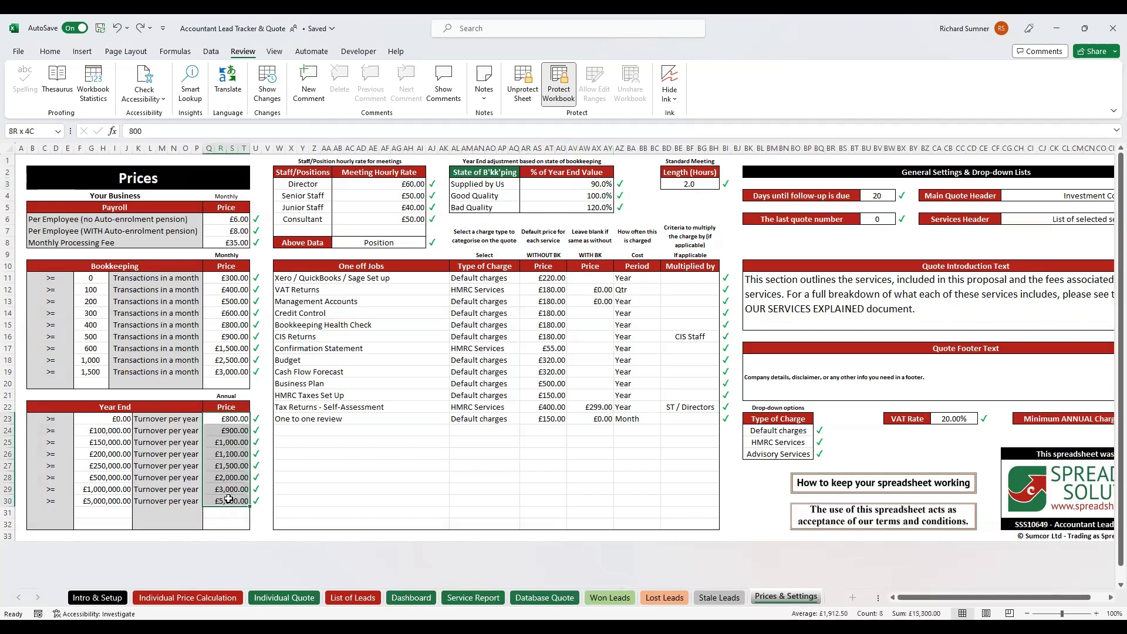
{"action": "left_click", "coordinate": [240, 444]}
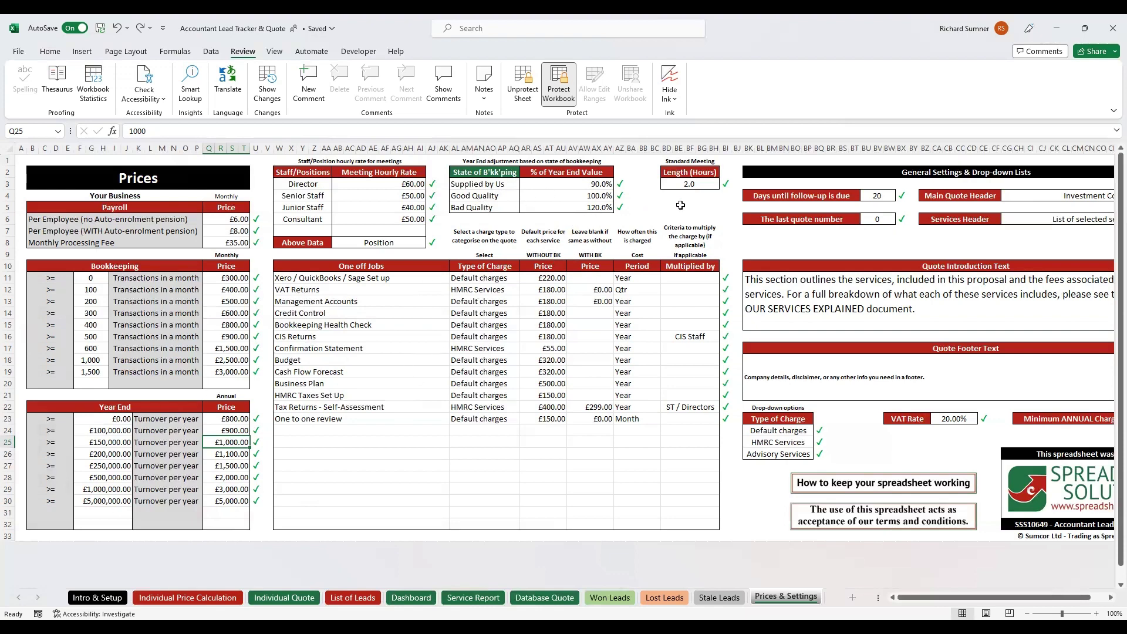
{"action": "left_click", "coordinate": [692, 186]}
{"action": "left_click", "coordinate": [693, 204]}
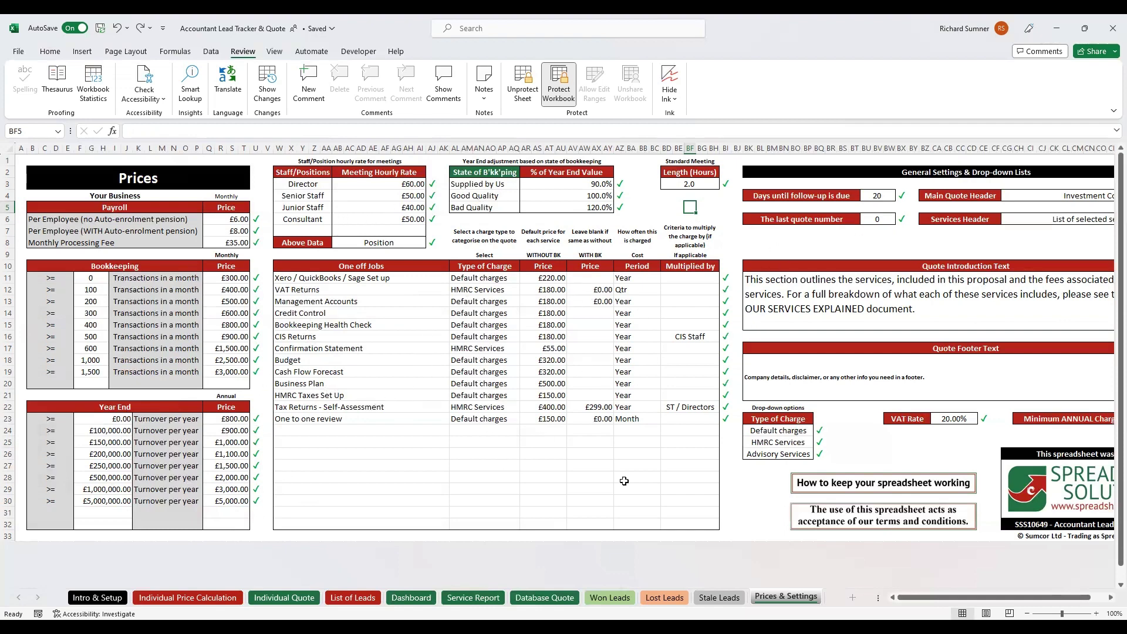
Inspect the Main Quote Header and Services Header entries in the General Settings section
{"action": "left_click", "coordinate": [942, 231]}
{"action": "key", "text": "Right"}
{"action": "key", "text": "Right"}
{"action": "key", "text": "Right"}
{"action": "key", "text": "Right"}
{"action": "key", "text": "Right"}
{"action": "key", "text": "Right"}
{"action": "key", "text": "Right"}
{"action": "key", "text": "Right"}
{"action": "key", "text": "Right"}
{"action": "key", "text": "Right"}
{"action": "key", "text": "Right"}
{"action": "key", "text": "Right"}
{"action": "key", "text": "Right"}
{"action": "key", "text": "Right"}
{"action": "key", "text": "Right"}
{"action": "key", "text": "Right"}
{"action": "key", "text": "Right"}
{"action": "key", "text": "Right"}
{"action": "key", "text": "Right"}
{"action": "key", "text": "Right"}
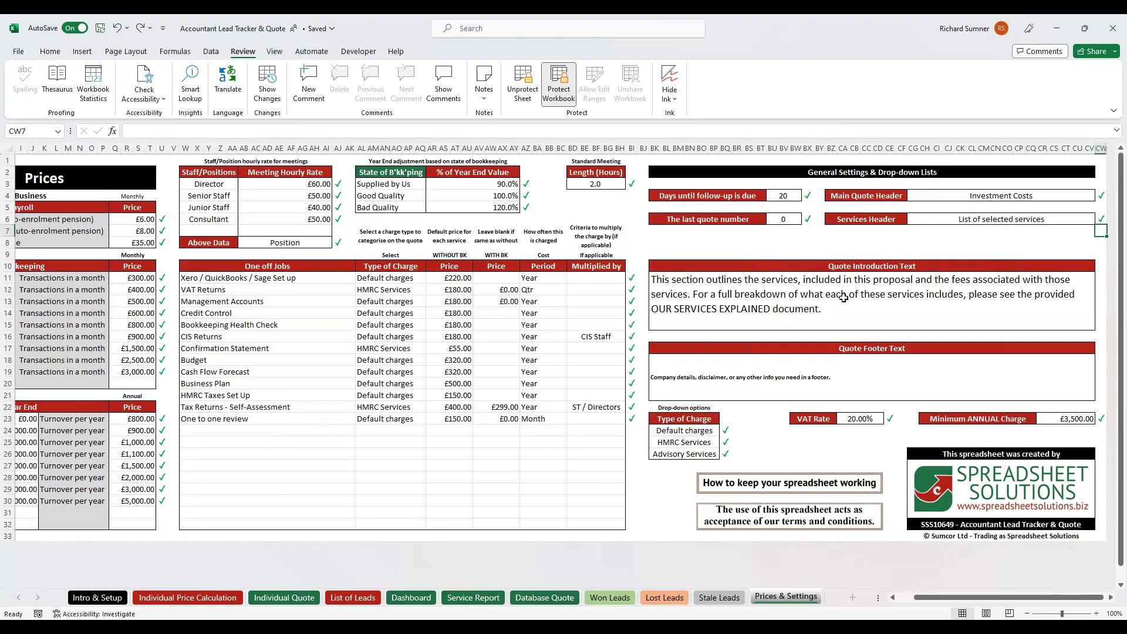
{"action": "left_click", "coordinate": [934, 197]}
{"action": "left_click", "coordinate": [939, 216]}
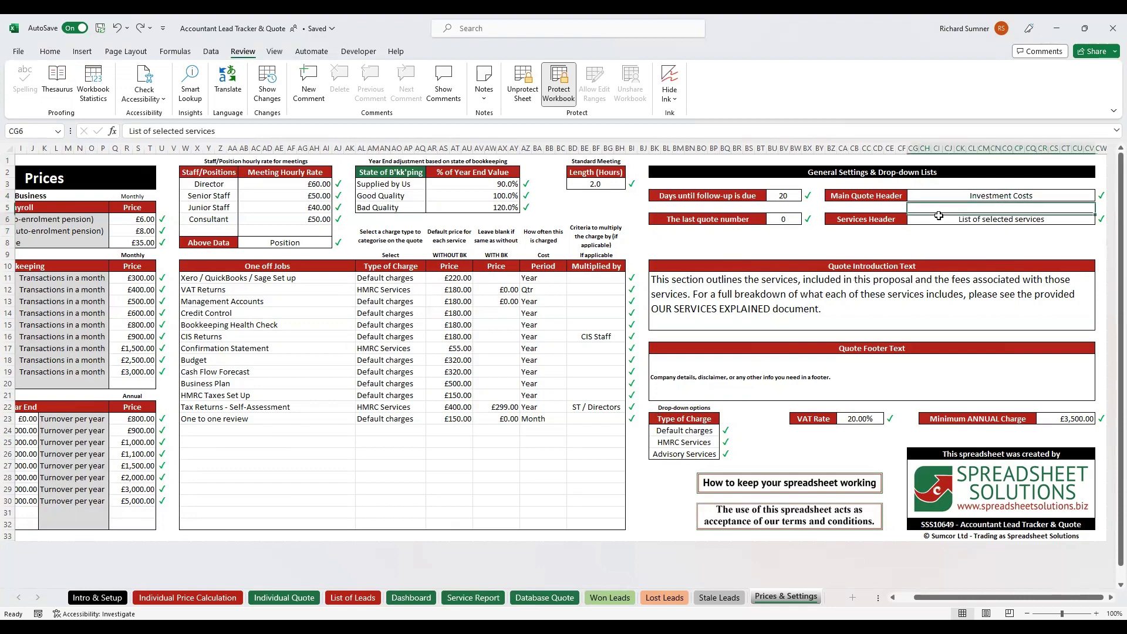
Compare the quote headers and introduction text with the Individual Quote sheet, ending on the Prices & Settings sheet
{"action": "left_click", "coordinate": [276, 598]}
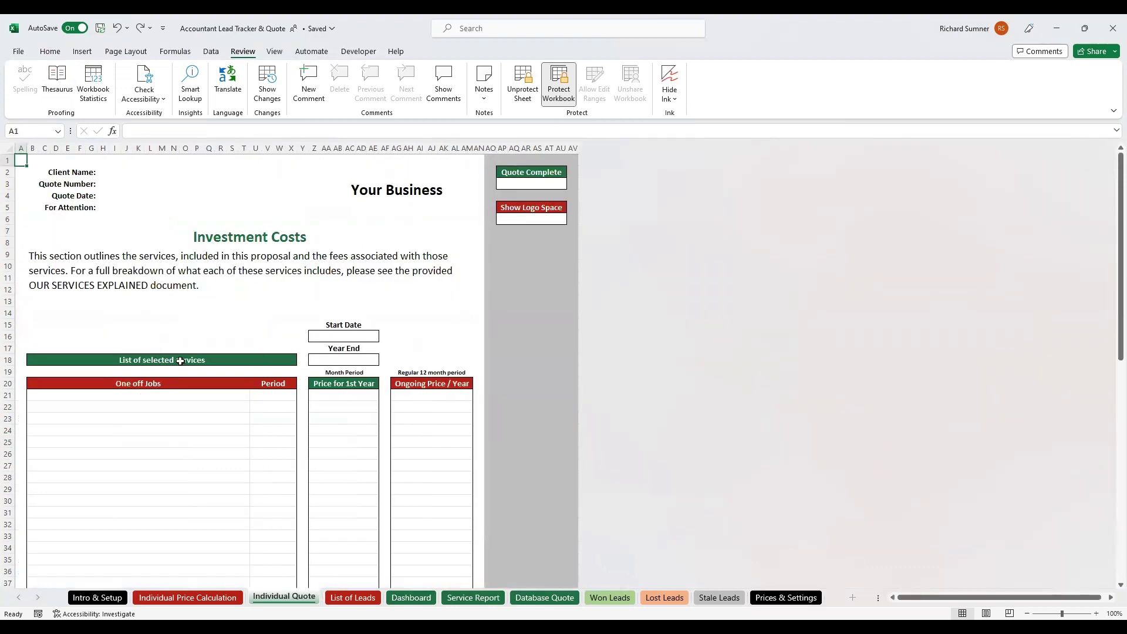
{"action": "left_click", "coordinate": [771, 596]}
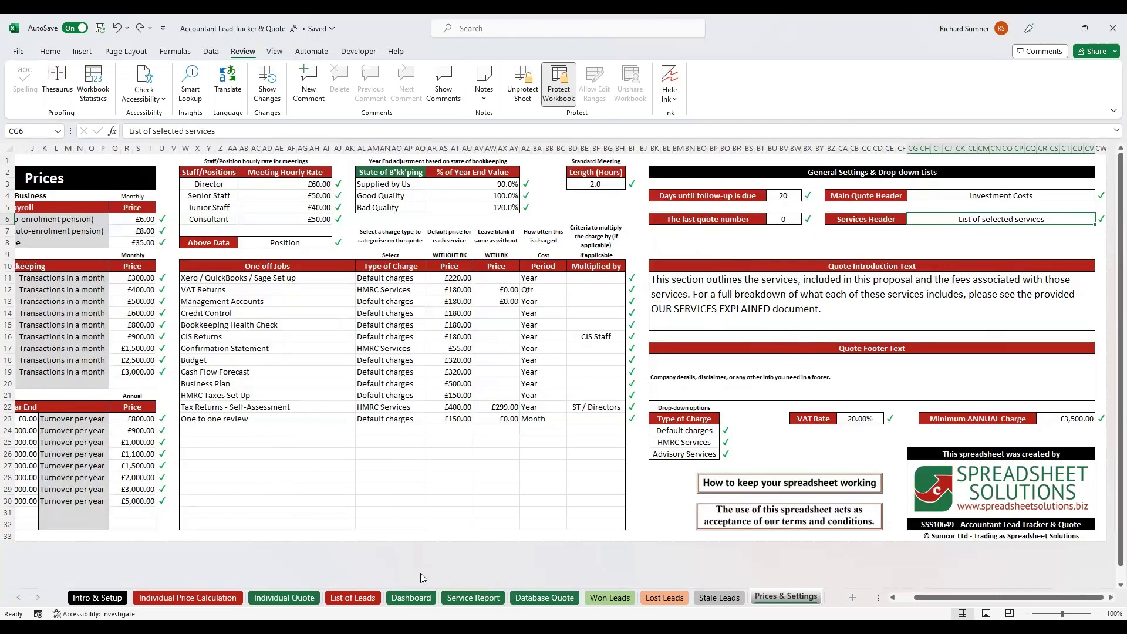
{"action": "left_click", "coordinate": [291, 598]}
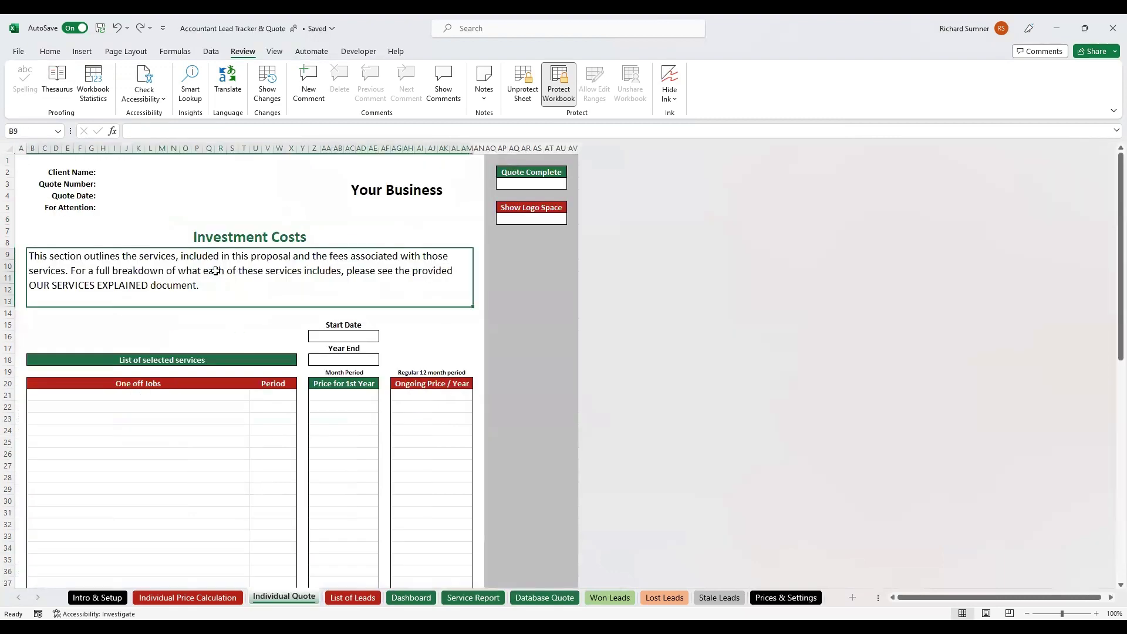
{"action": "left_click", "coordinate": [786, 598]}
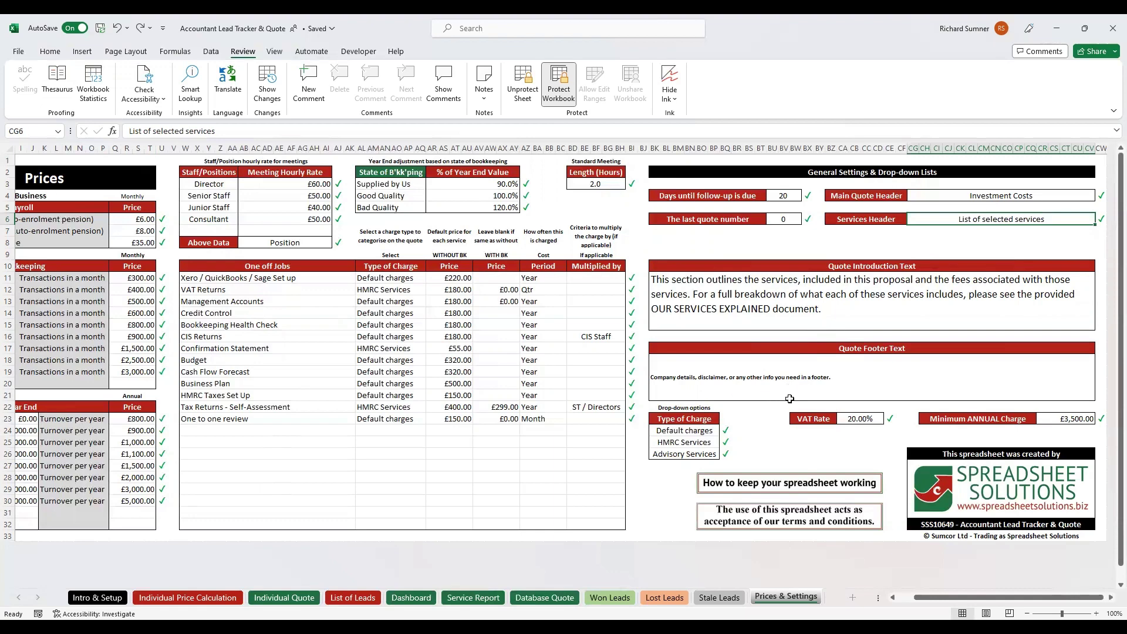
Check the footer text at the end of the Individual Quote sheet and return to the Prices & Settings sheet
{"action": "left_click", "coordinate": [284, 597]}
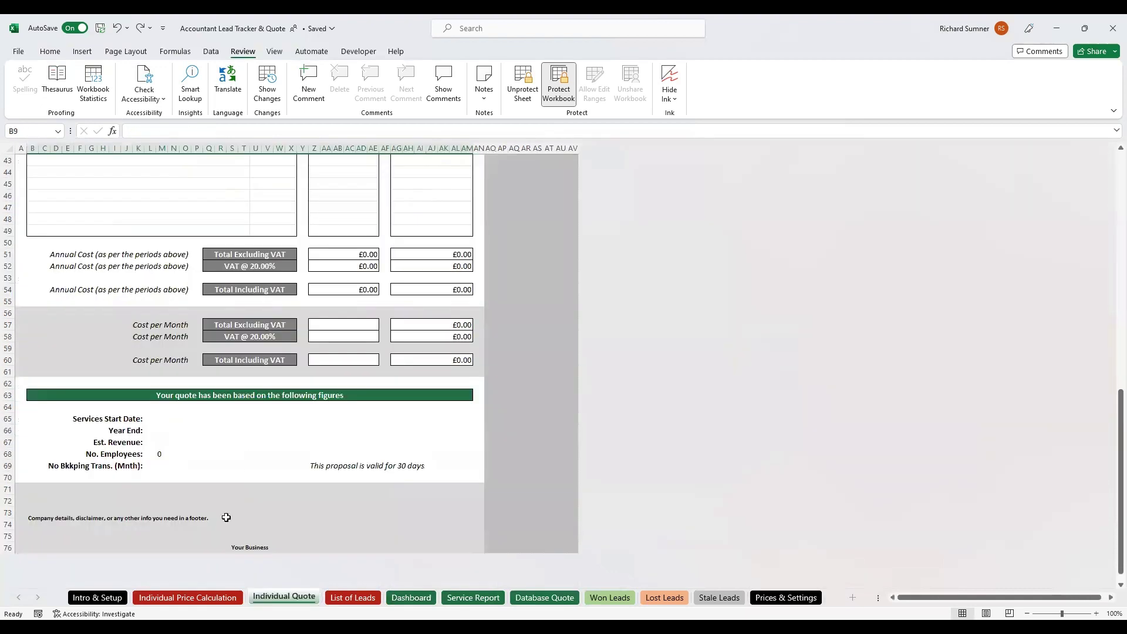
{"action": "left_click", "coordinate": [218, 512]}
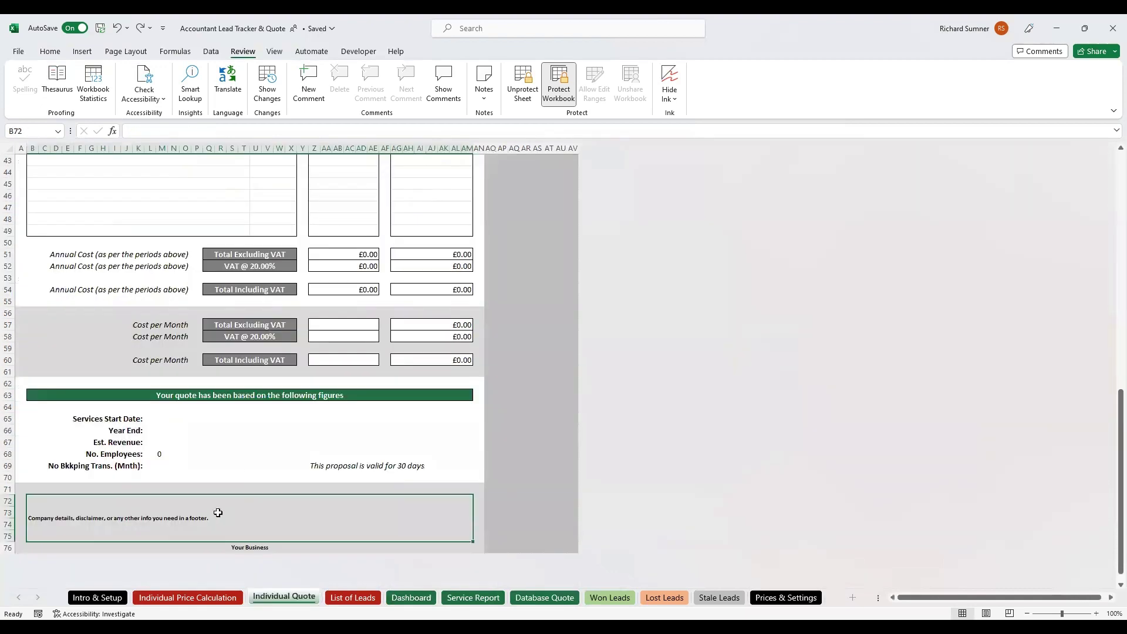
{"action": "scroll", "coordinate": [217, 512], "scroll_direction": "up", "scroll_amount": 14}
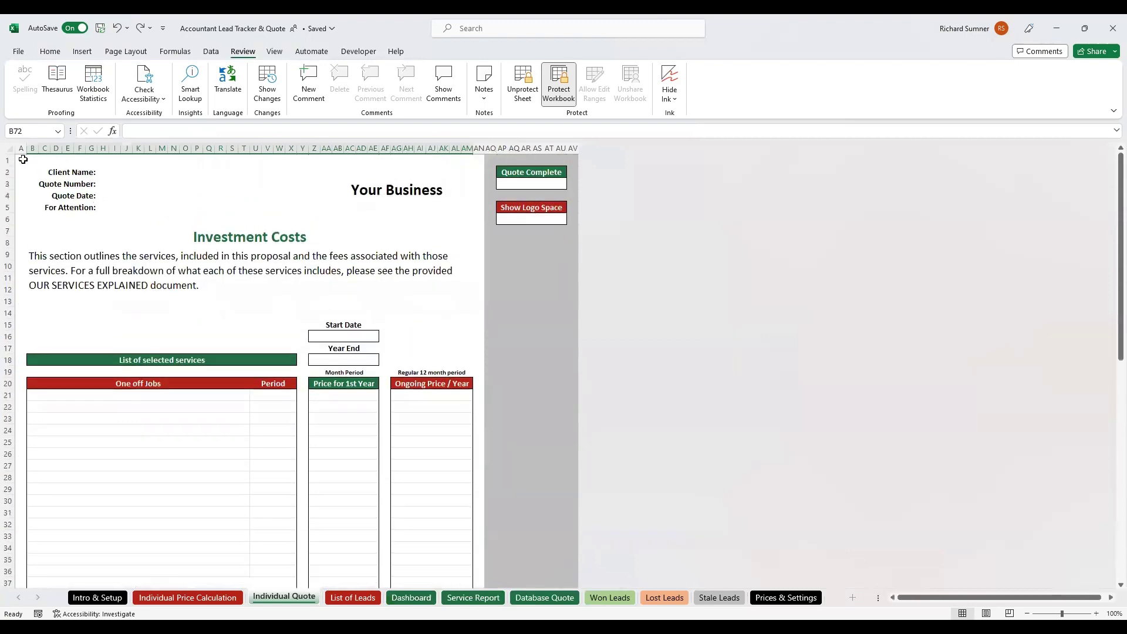
{"action": "key", "text": "ctrl+Home"}
{"action": "left_click", "coordinate": [787, 597]}
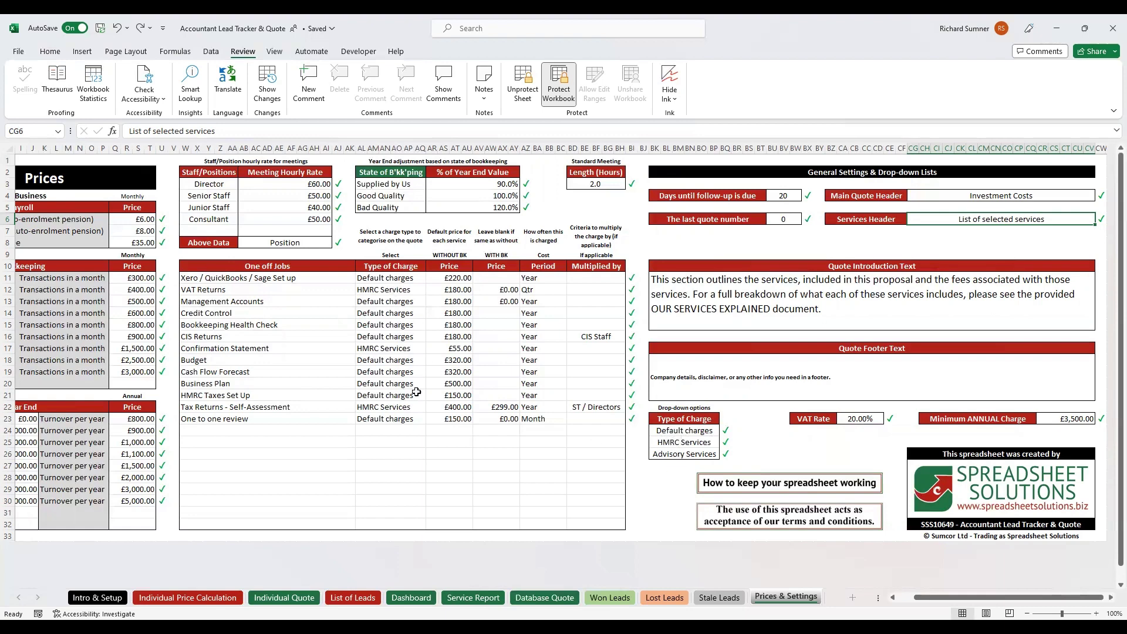
View the available charge types for the first empty One off Jobs row without choosing one
{"action": "left_click", "coordinate": [413, 430]}
{"action": "left_click", "coordinate": [431, 432]}
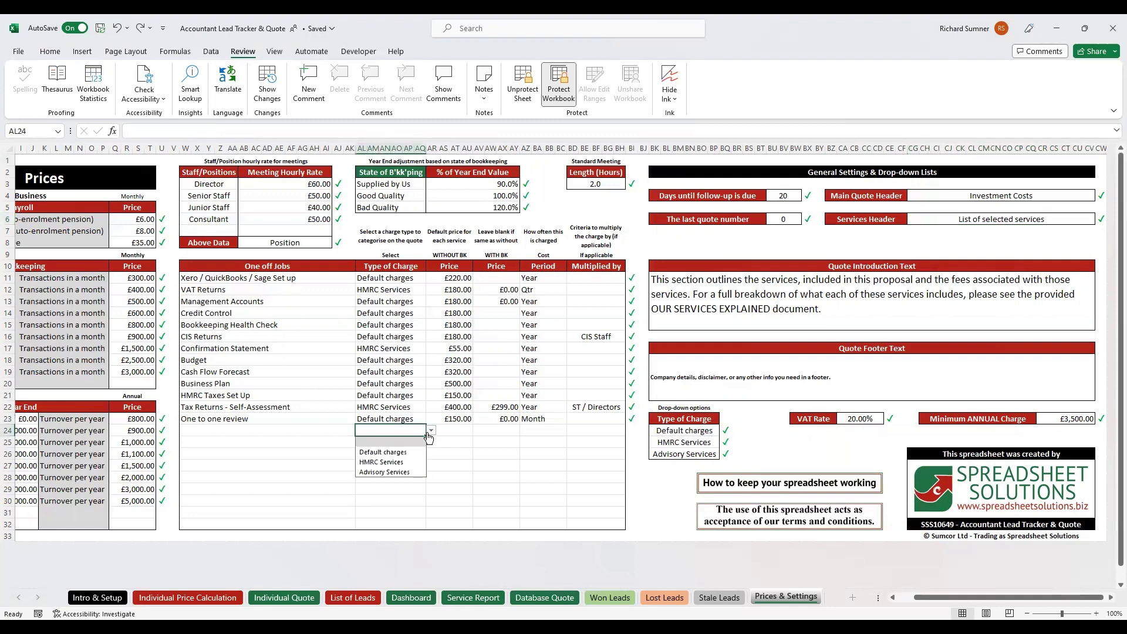
{"action": "key", "text": "Escape"}
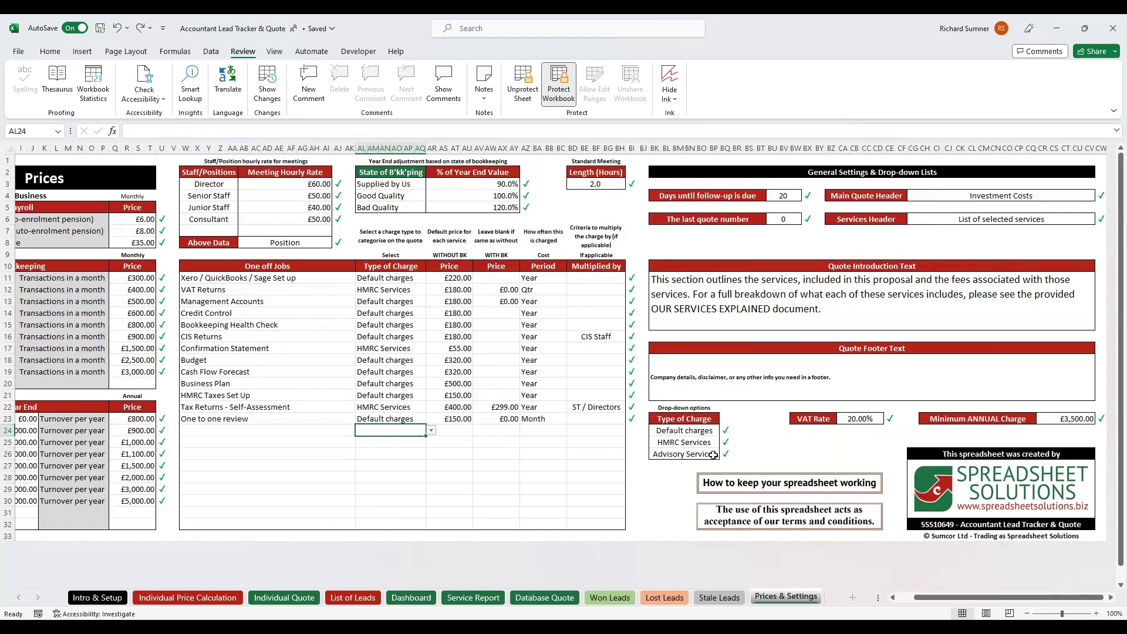
Check the VAT Rate and Minimum ANNUAL Charge settings, then return to cell A1
{"action": "left_click", "coordinate": [863, 418]}
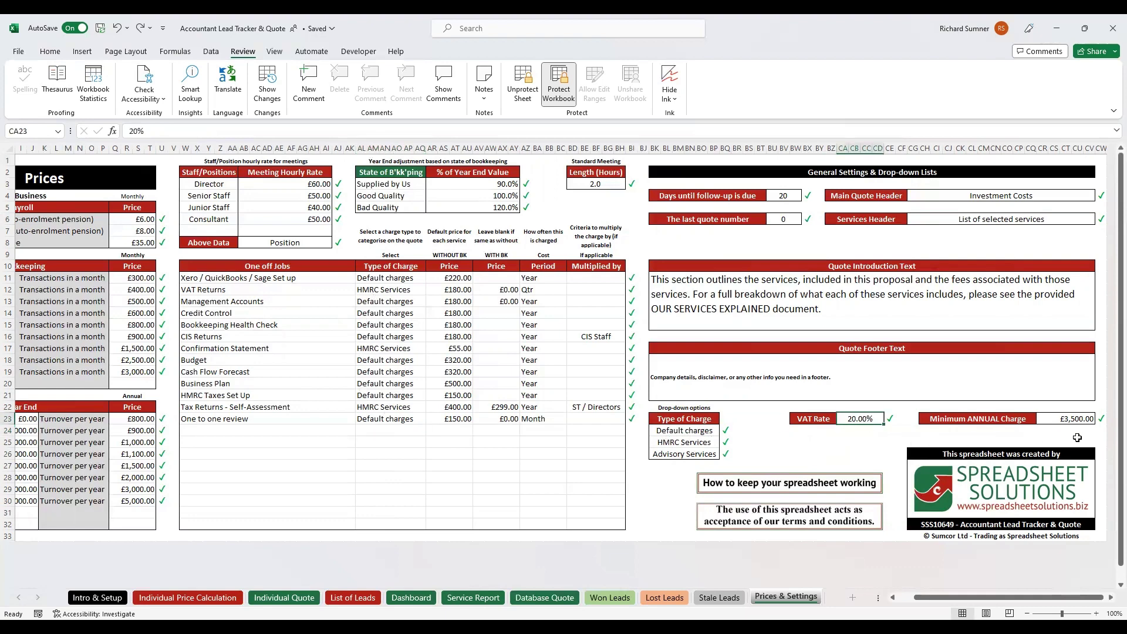
{"action": "left_click", "coordinate": [1082, 419]}
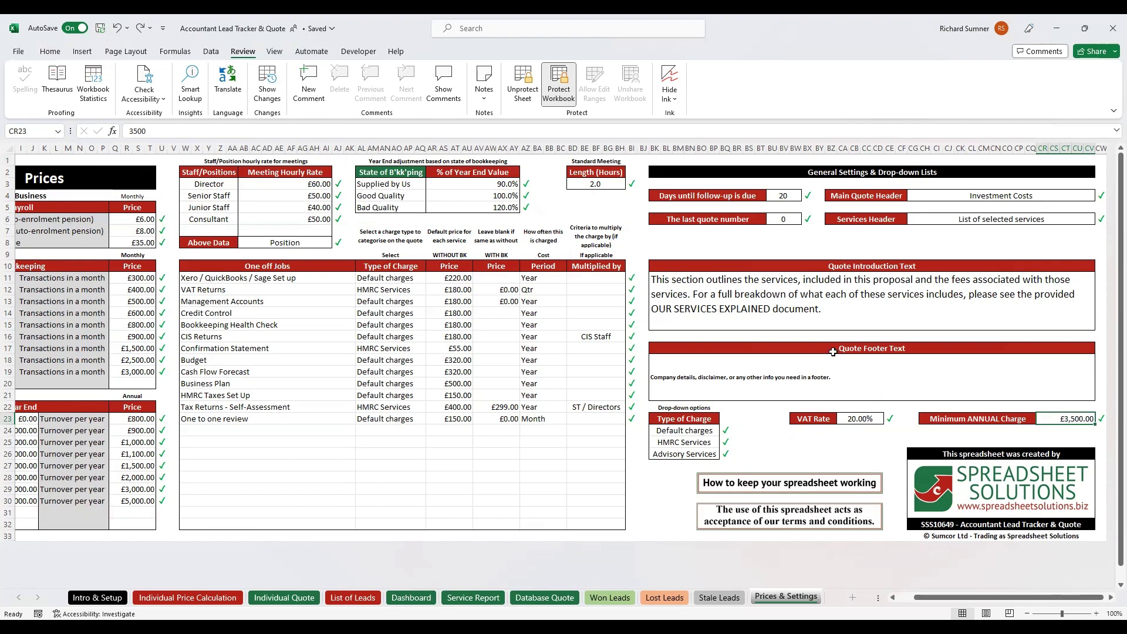
{"action": "left_click", "coordinate": [633, 192]}
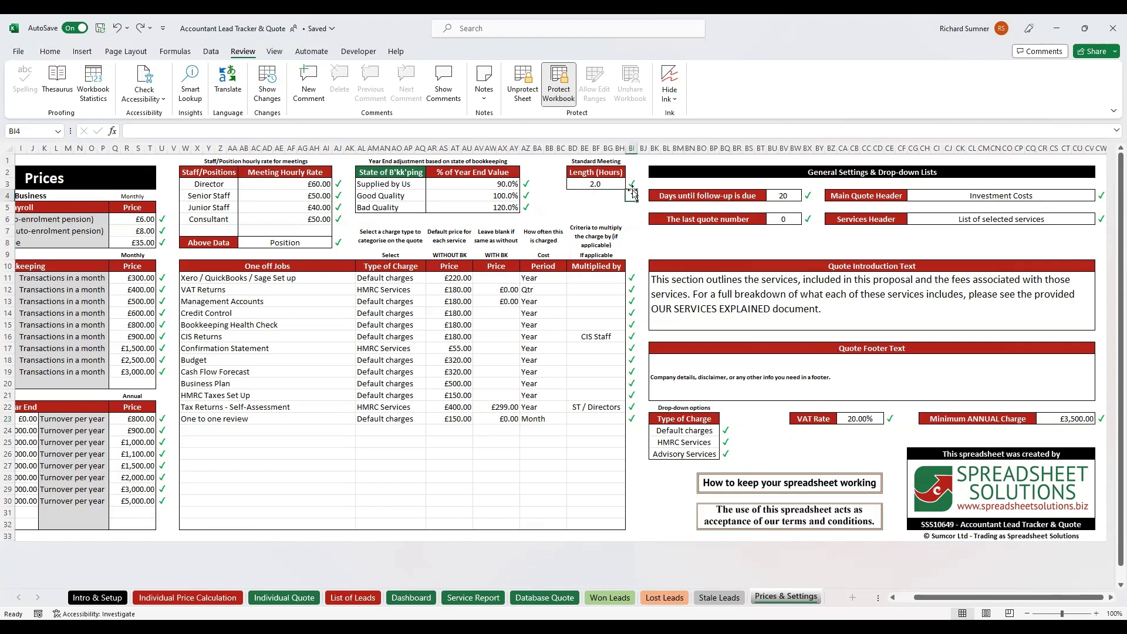
{"action": "key", "text": "Up"}
{"action": "key", "text": "Up"}
{"action": "key", "text": "Up"}
{"action": "key", "text": "Left"}
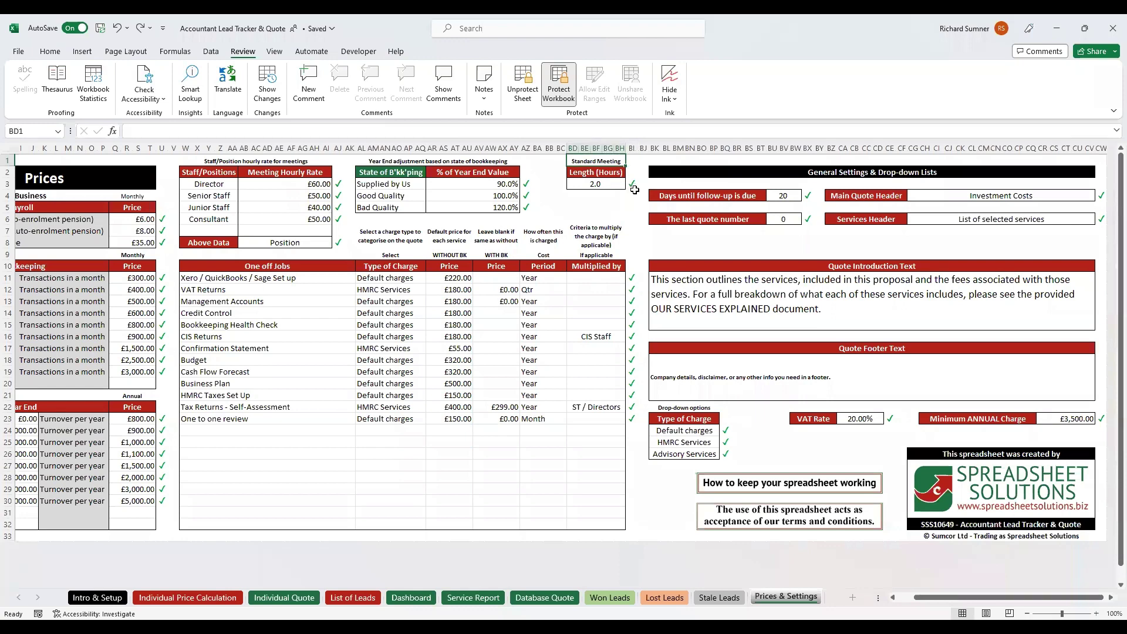
{"action": "key", "text": "ctrl+Home"}
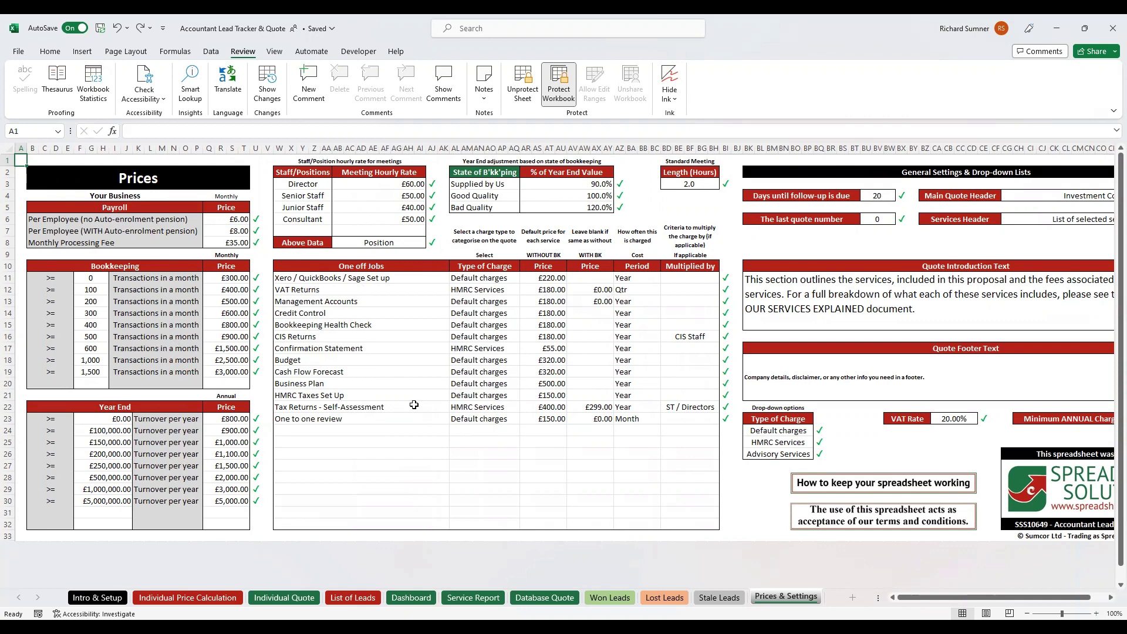
Examine the job name, charge type and two price cells in the first empty One off Jobs row
{"action": "left_click", "coordinate": [348, 430]}
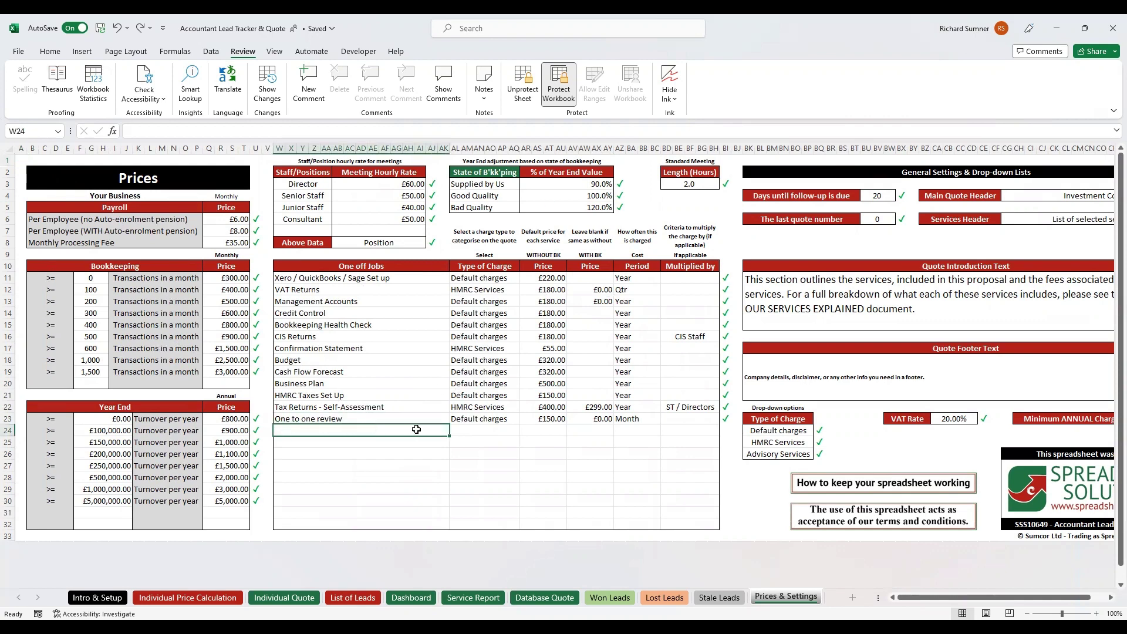
{"action": "left_click", "coordinate": [489, 431]}
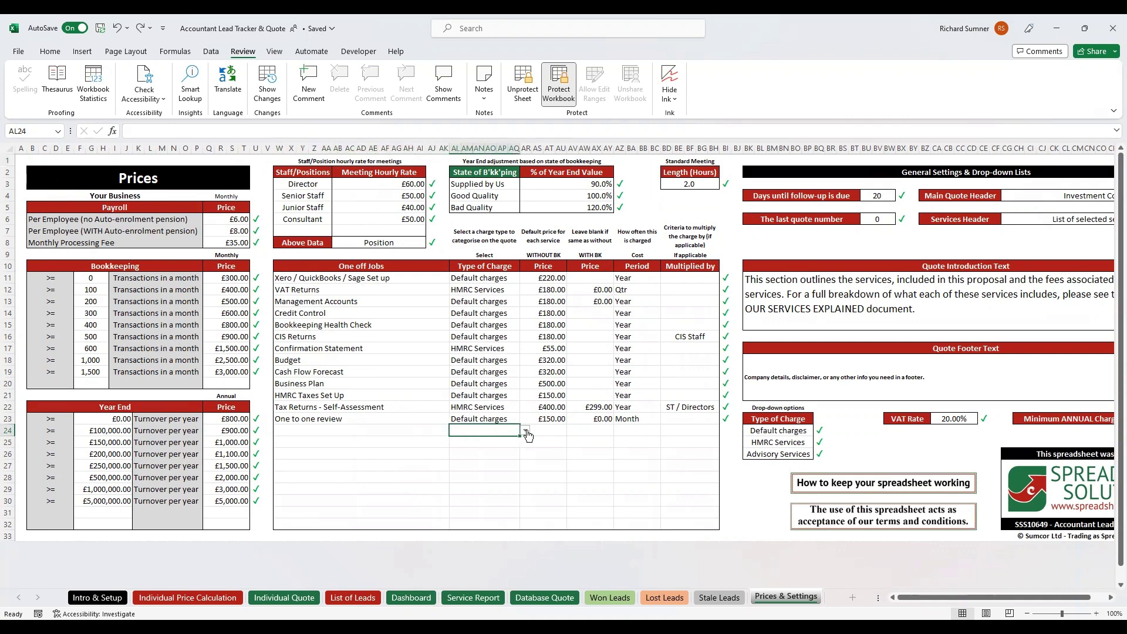
{"action": "left_click", "coordinate": [527, 433]}
{"action": "key", "text": "Escape"}
{"action": "left_click", "coordinate": [549, 430]}
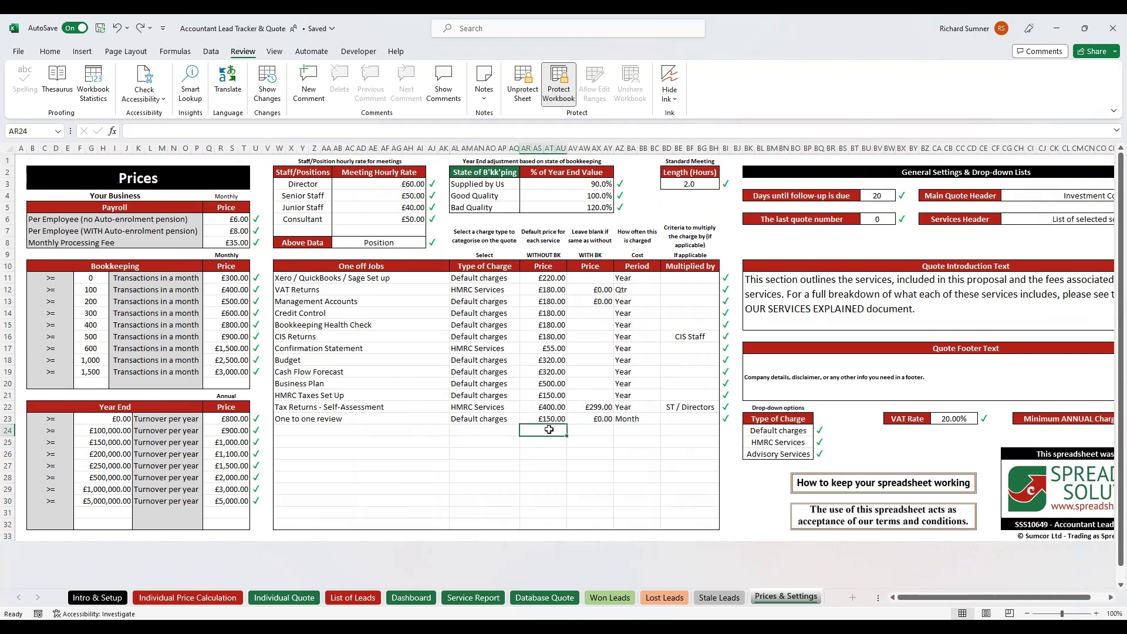
{"action": "left_click", "coordinate": [593, 434]}
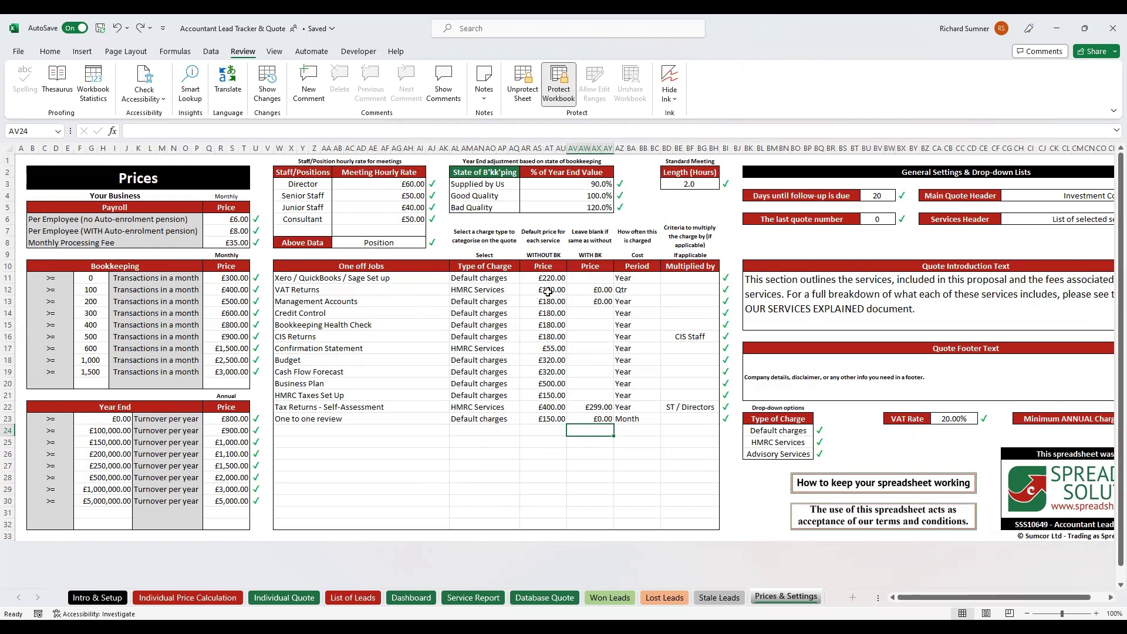
Compare the Tax Returns - Self-Assessment prices with and without bookkeeping, returning to the empty row's WITH BK price cell
{"action": "left_click", "coordinate": [588, 405]}
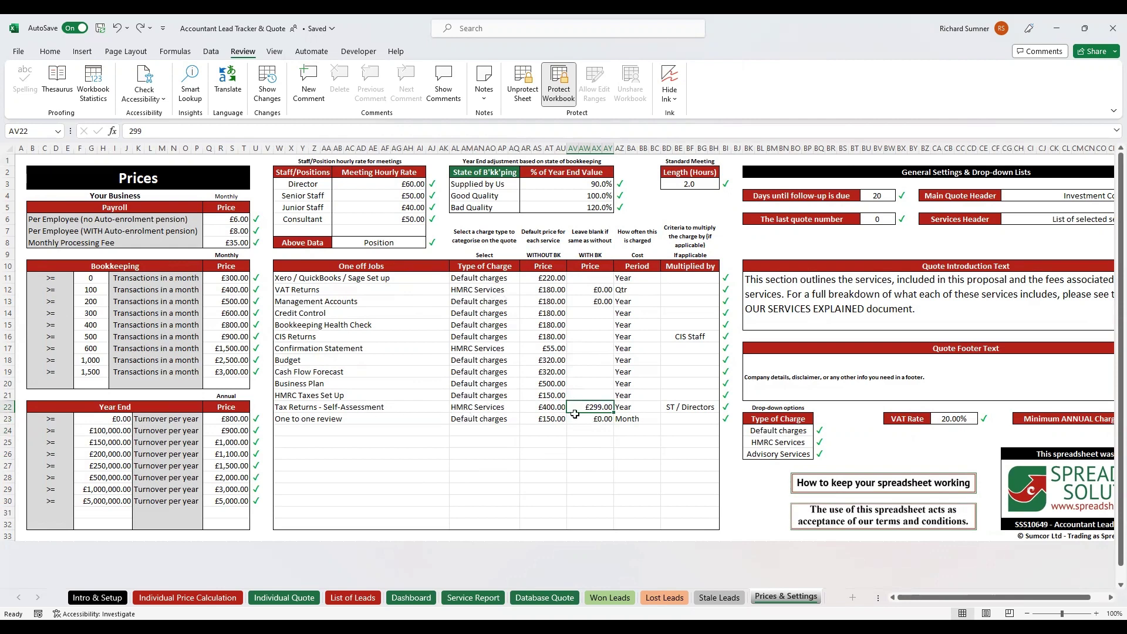
{"action": "left_click", "coordinate": [550, 408]}
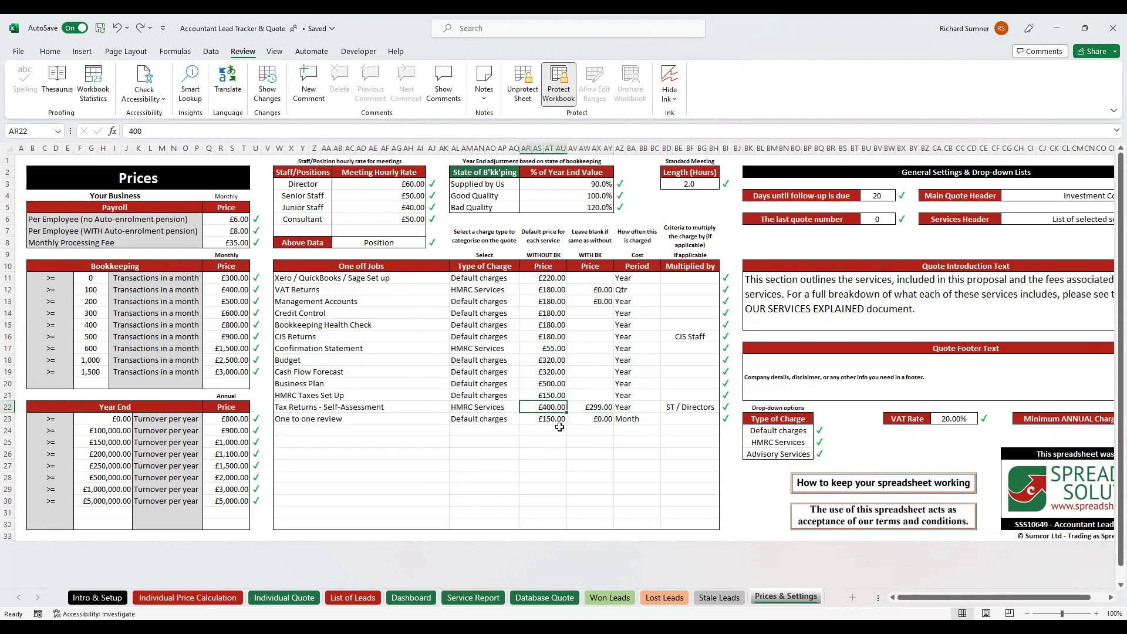
{"action": "left_click", "coordinate": [575, 430]}
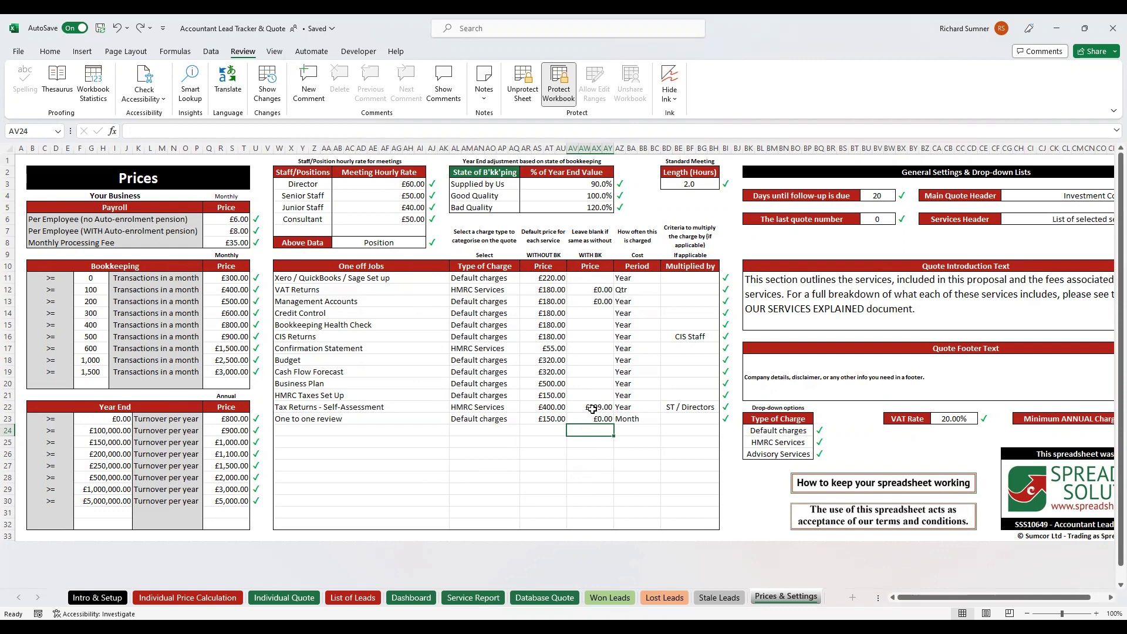
View the available charging periods for the first empty One off Jobs row without choosing one
{"action": "left_click", "coordinate": [633, 432]}
{"action": "left_click", "coordinate": [667, 433]}
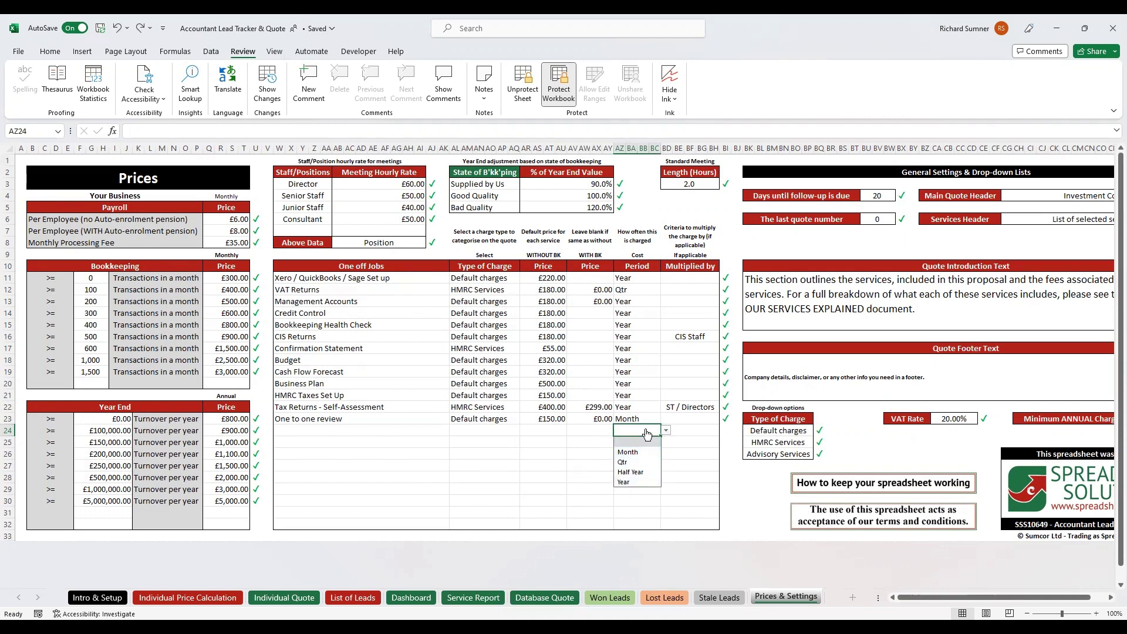
{"action": "key", "text": "Escape"}
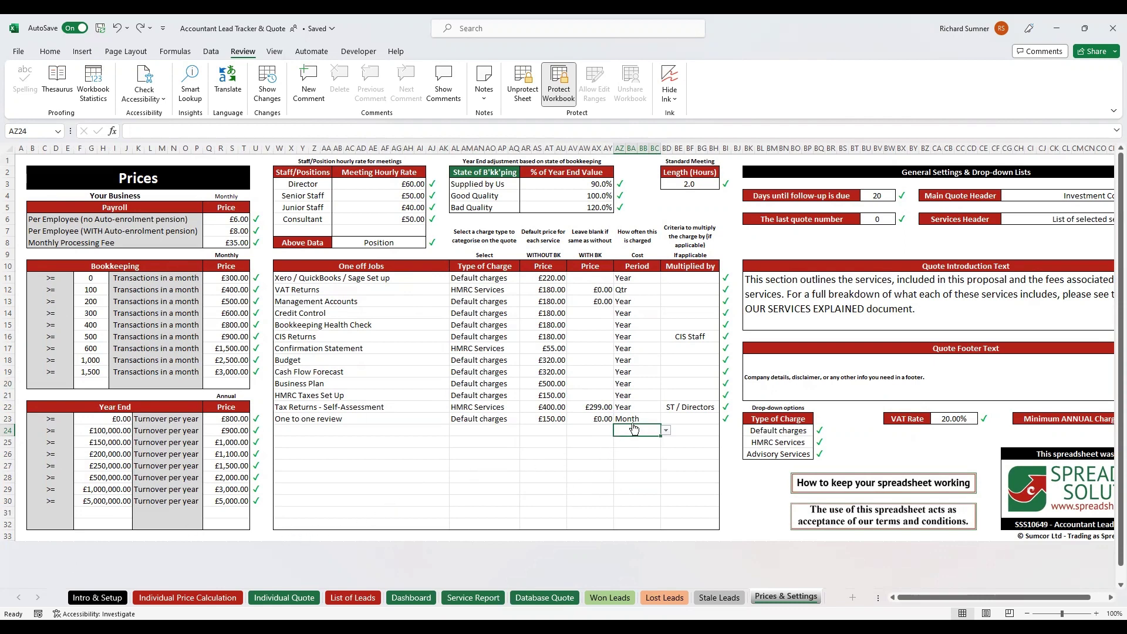
View the Multiplied by criteria available for the first empty One off Jobs row without choosing one
{"action": "left_click", "coordinate": [705, 431]}
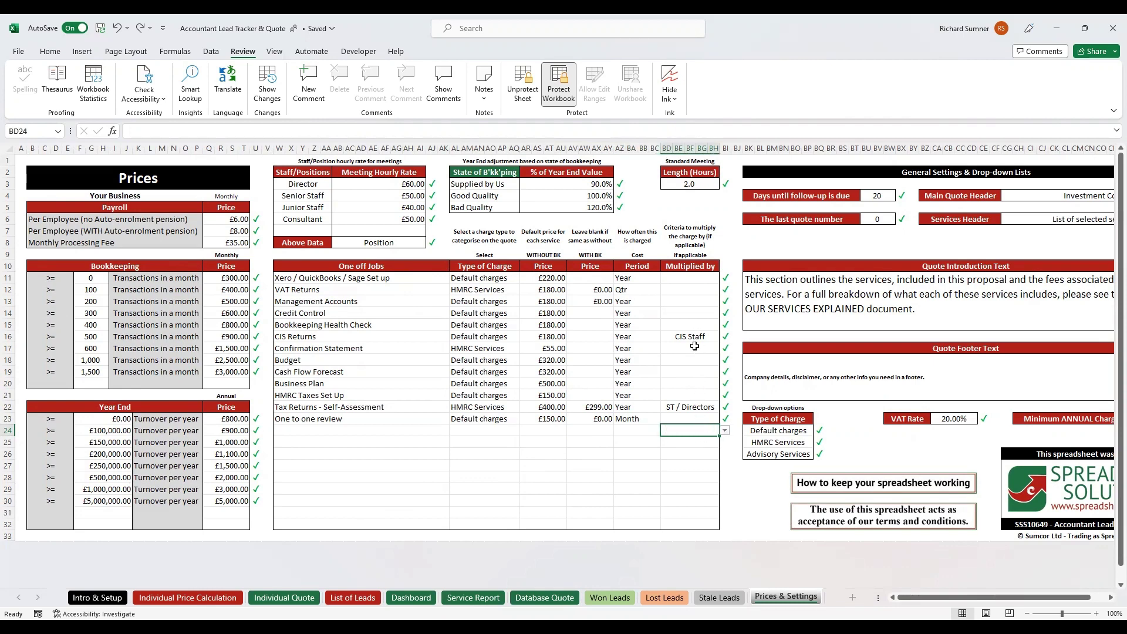
{"action": "left_click", "coordinate": [725, 431]}
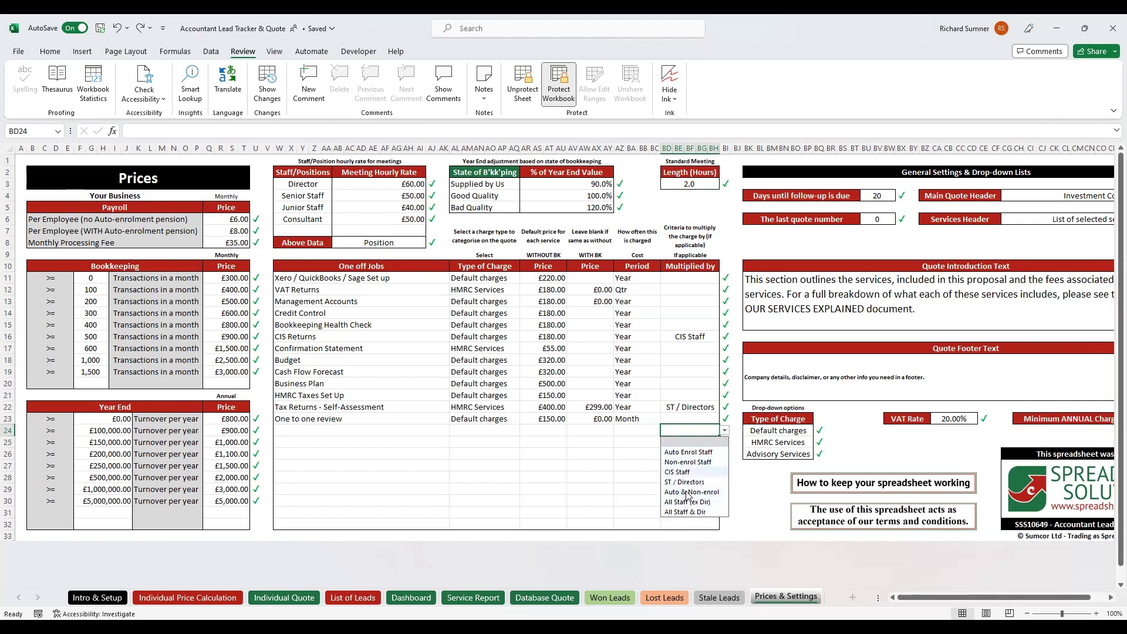
{"action": "left_click", "coordinate": [620, 450]}
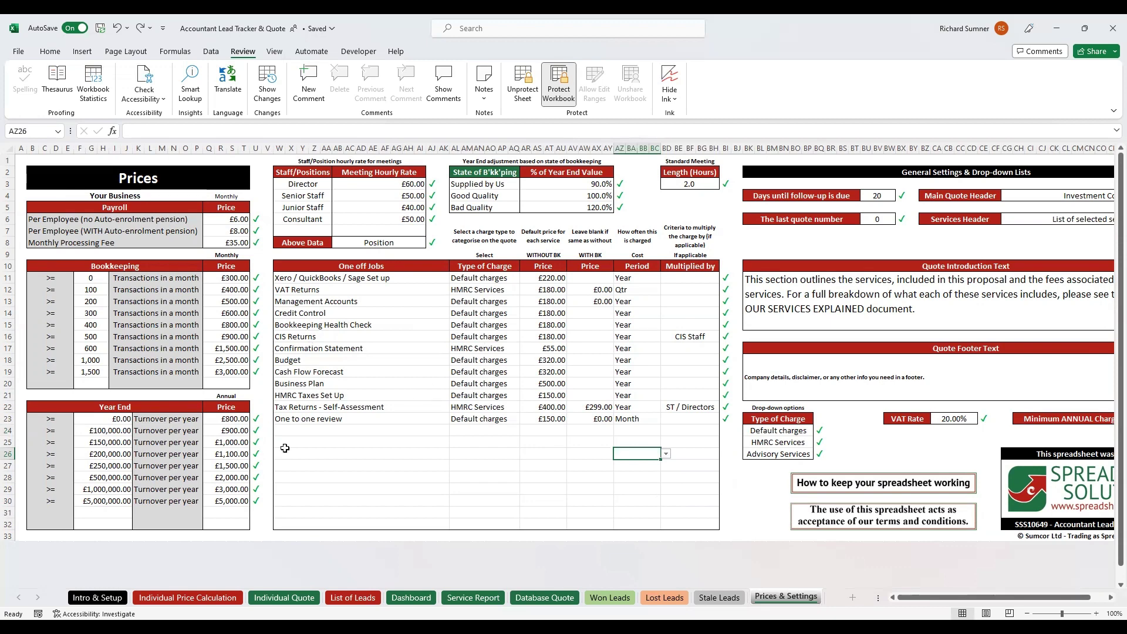
{"action": "left_click", "coordinate": [636, 433]}
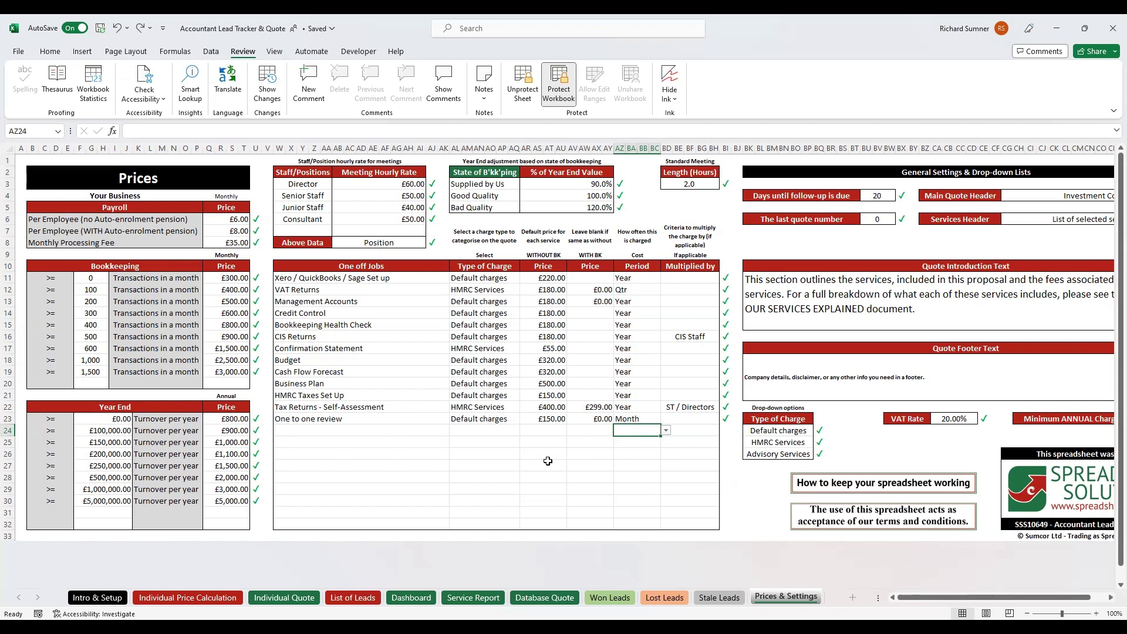
View the Multiplied by criteria for the One to one review job and pick the blank option
{"action": "left_click", "coordinate": [691, 419]}
{"action": "left_click", "coordinate": [725, 420]}
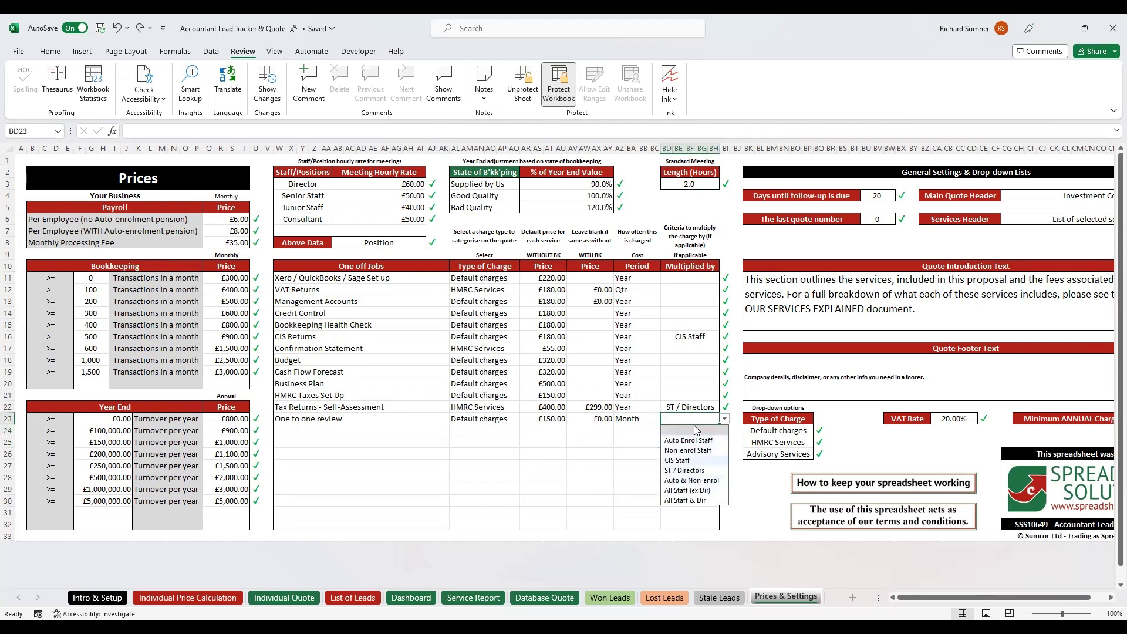
{"action": "left_click", "coordinate": [698, 428]}
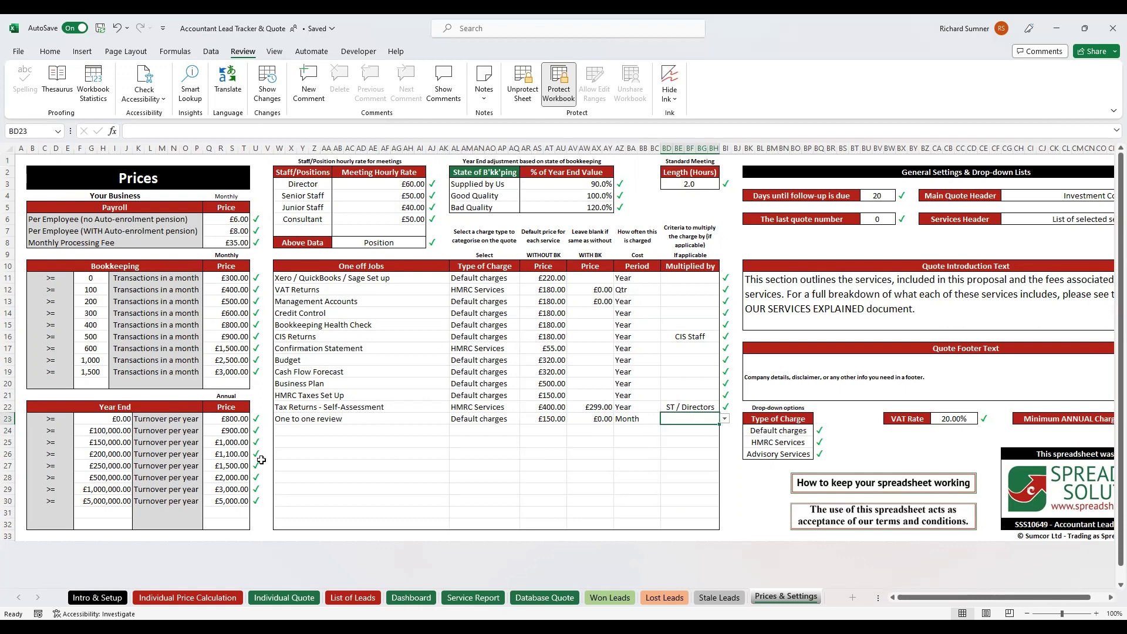
Check the Budget job's price and Multiplied by cells and the next empty job row, then return to cell A1
{"action": "left_click", "coordinate": [289, 437]}
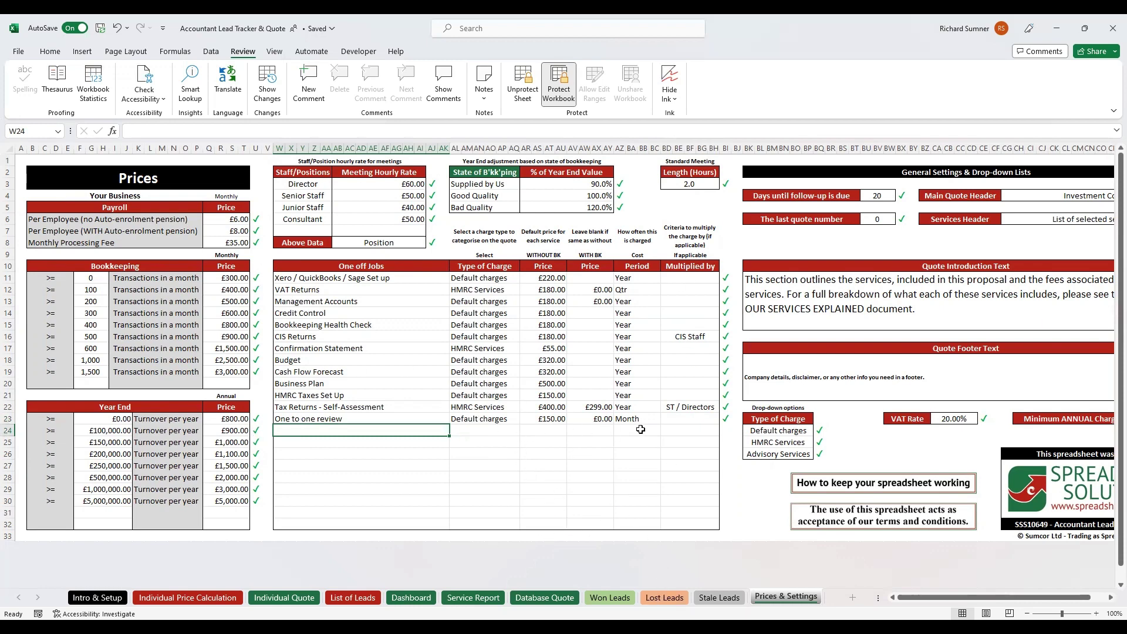
{"action": "left_click", "coordinate": [547, 358]}
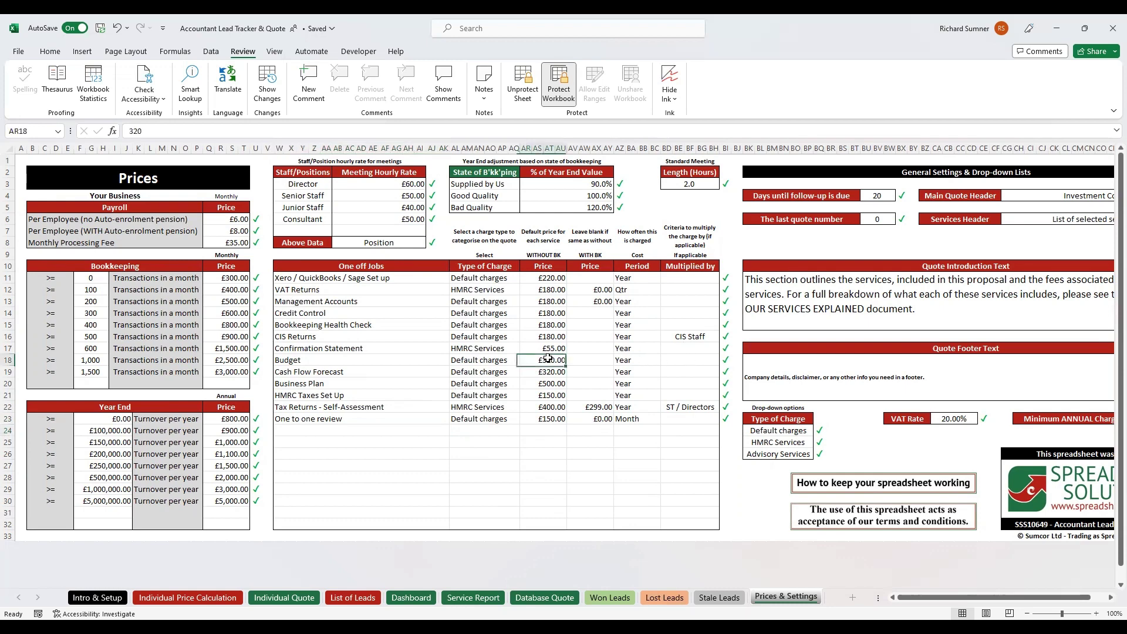
{"action": "left_click", "coordinate": [684, 360]}
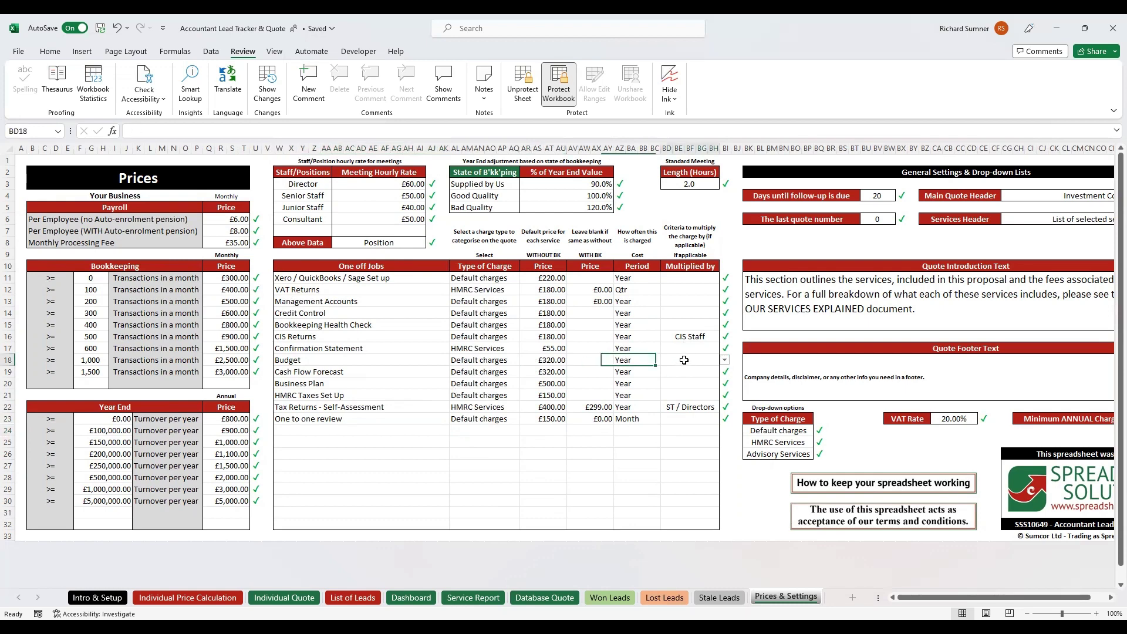
{"action": "left_click", "coordinate": [303, 429]}
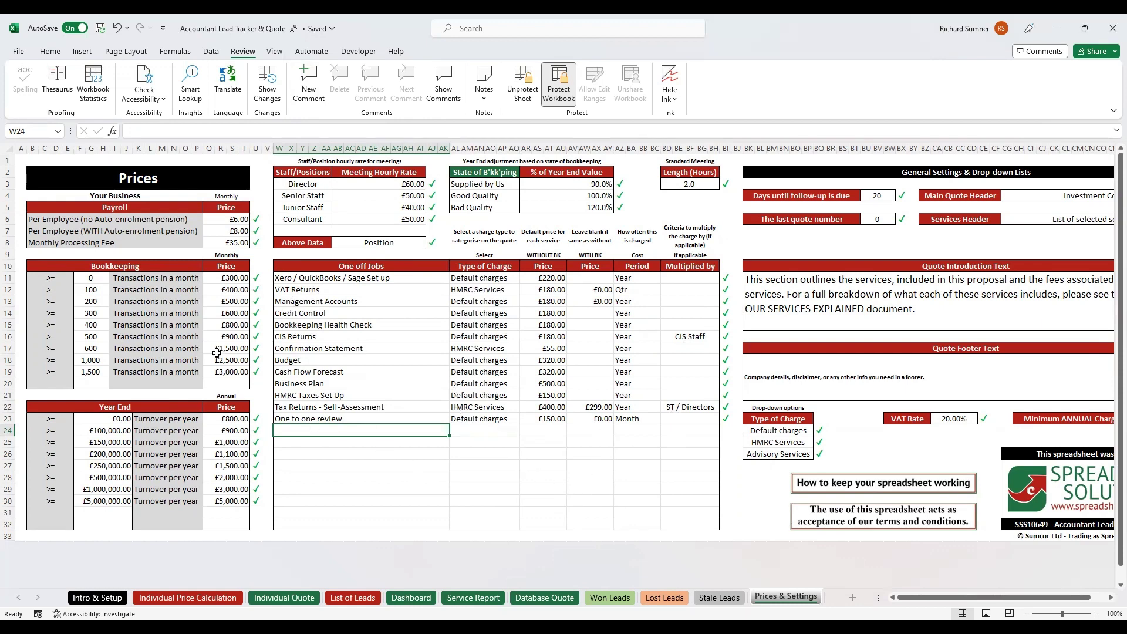
{"action": "left_click", "coordinate": [20, 160]}
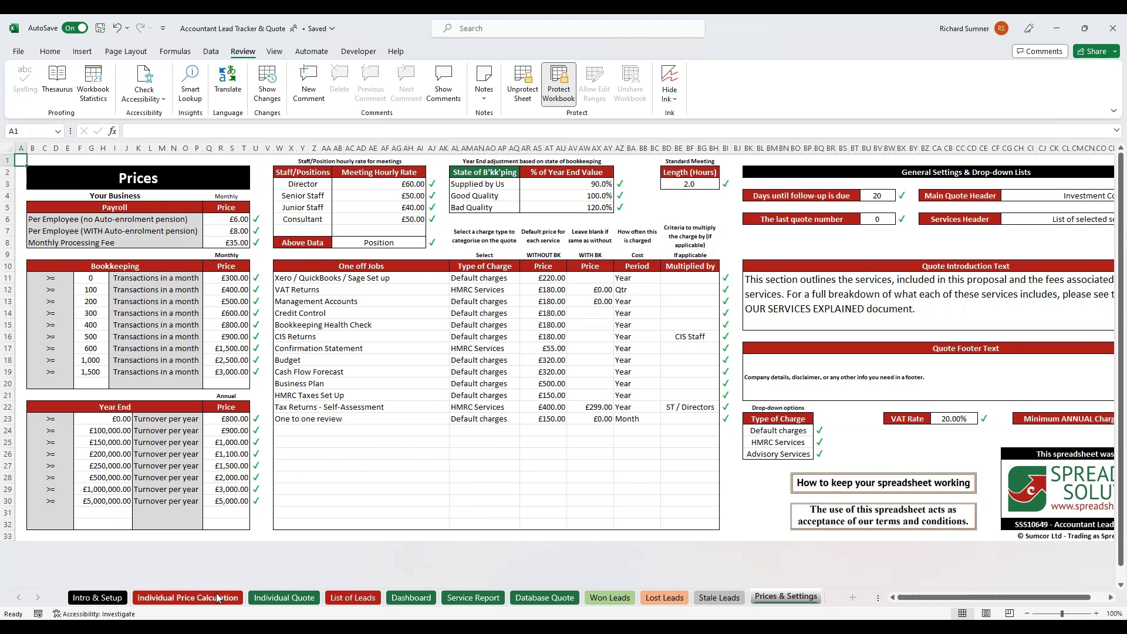
Look over the List of Leads, Individual Price Calculation and Individual Quote sheets
{"action": "left_click", "coordinate": [353, 599]}
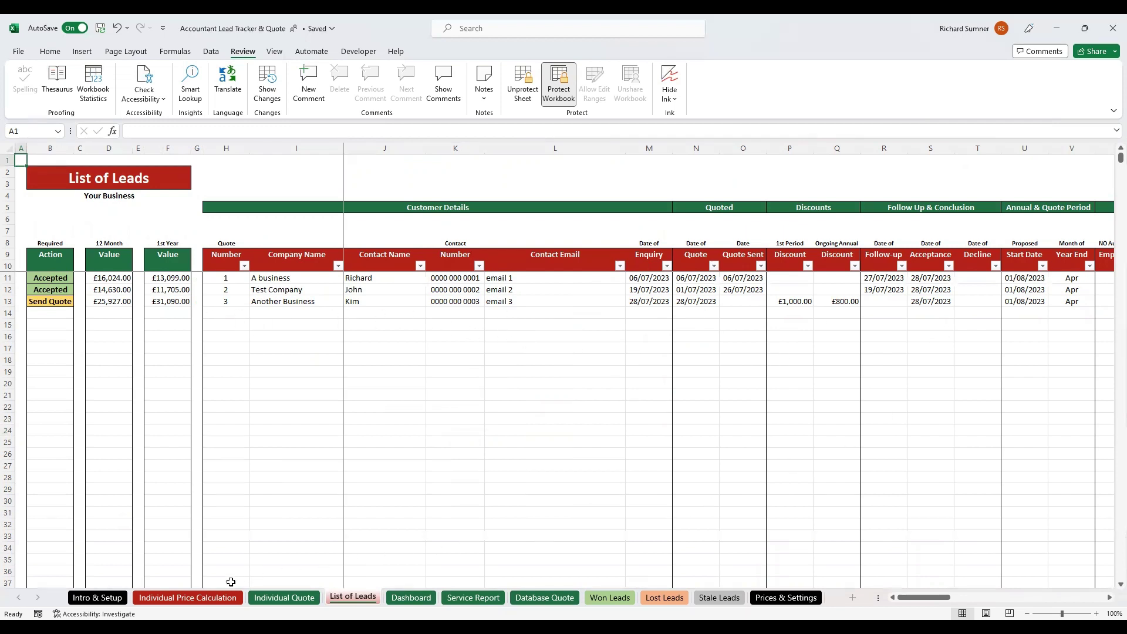
{"action": "left_click", "coordinate": [205, 598]}
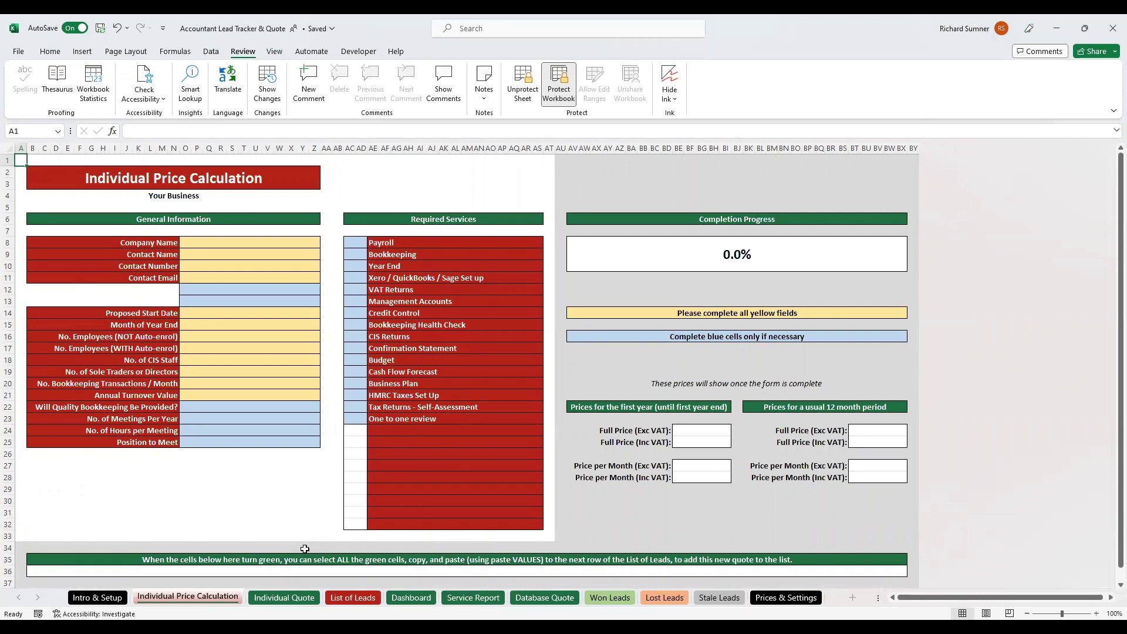
{"action": "left_click", "coordinate": [347, 598]}
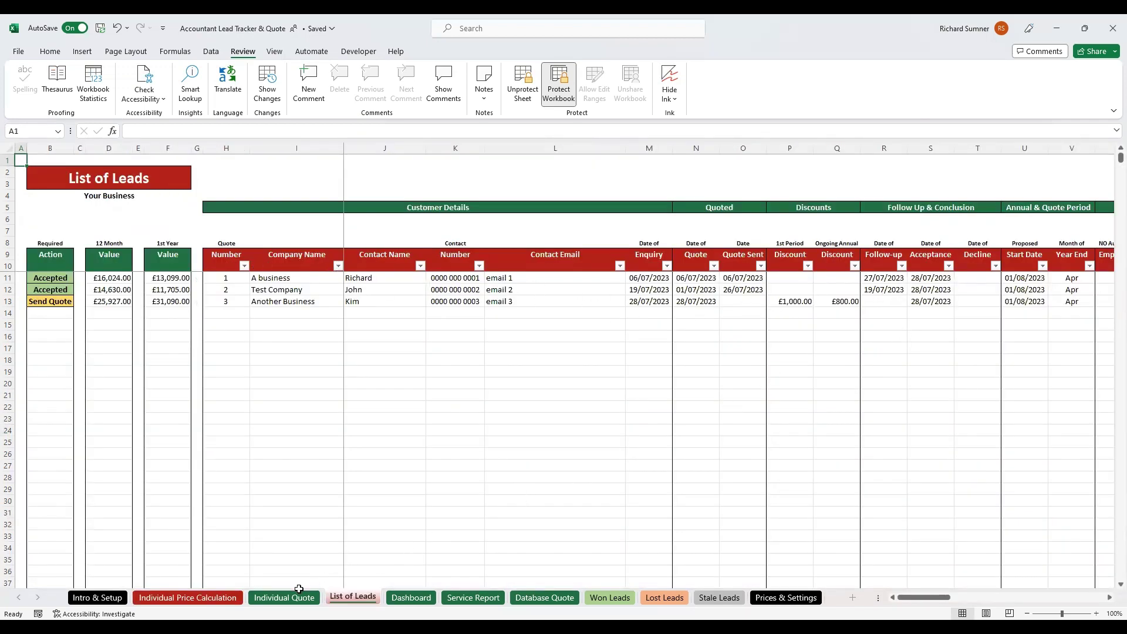
{"action": "left_click", "coordinate": [220, 597]}
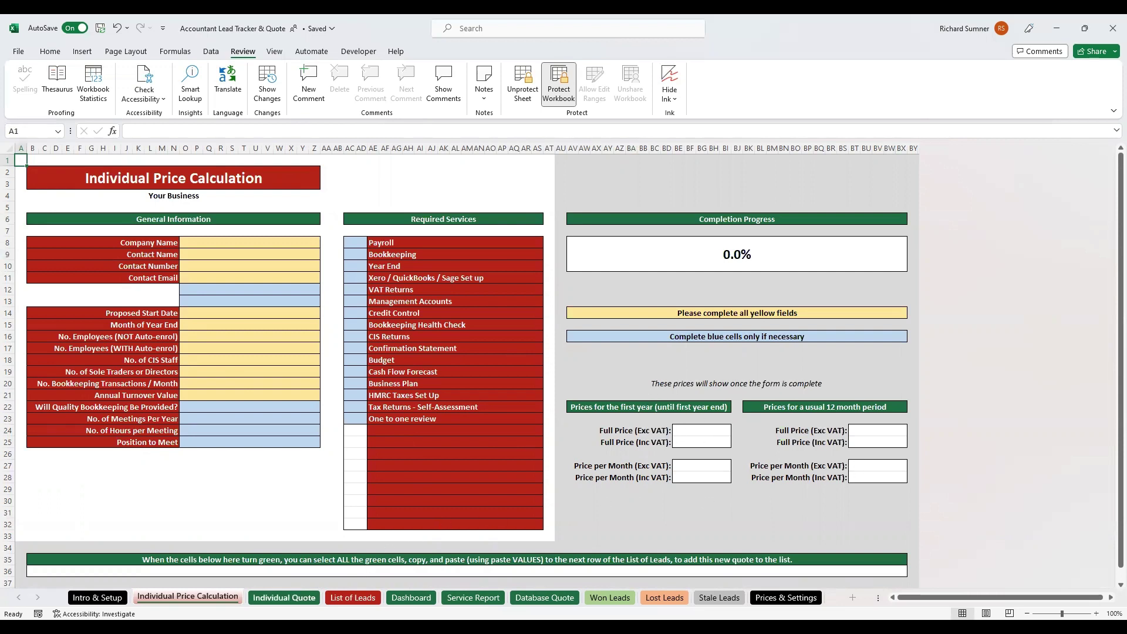
{"action": "left_click", "coordinate": [284, 598]}
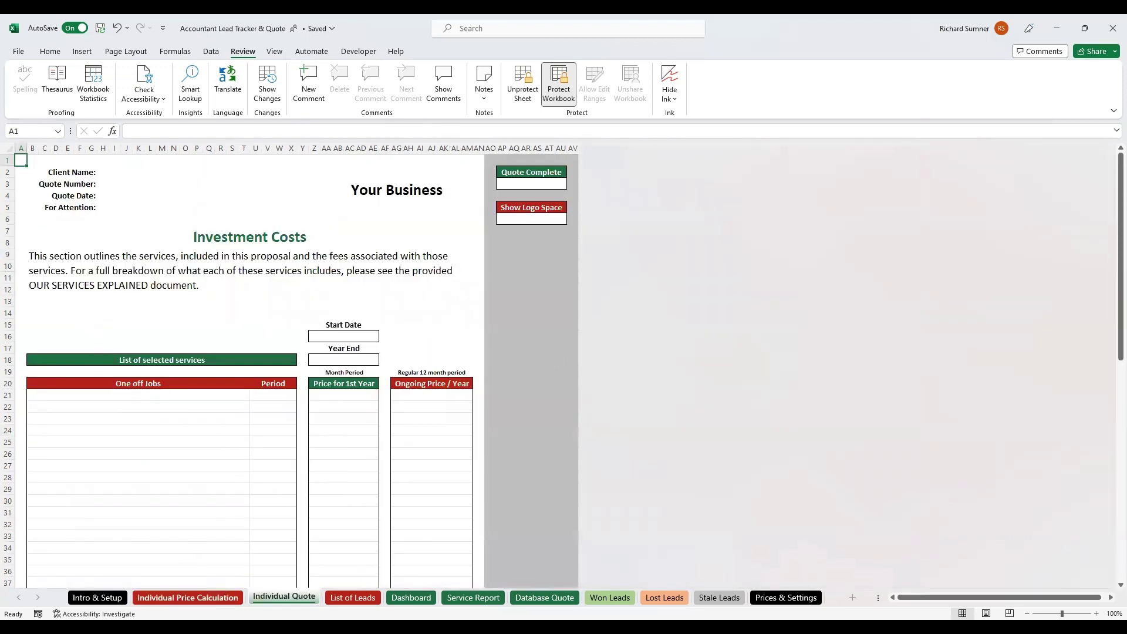
Select the whole output row 36 of Individual Price Calculation and examine the next empty row of List of Leads, ending on its quote number cell
{"action": "left_click", "coordinate": [186, 597]}
{"action": "left_click_drag", "start_coordinate": [28, 571], "coordinate": [905, 572]}
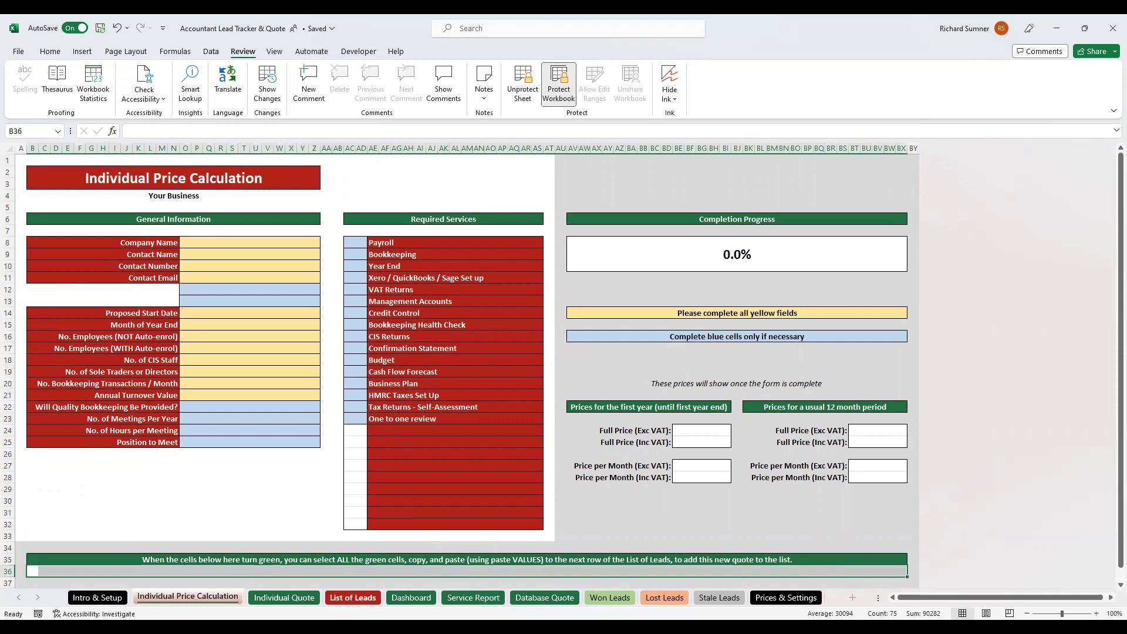
{"action": "left_click", "coordinate": [353, 598]}
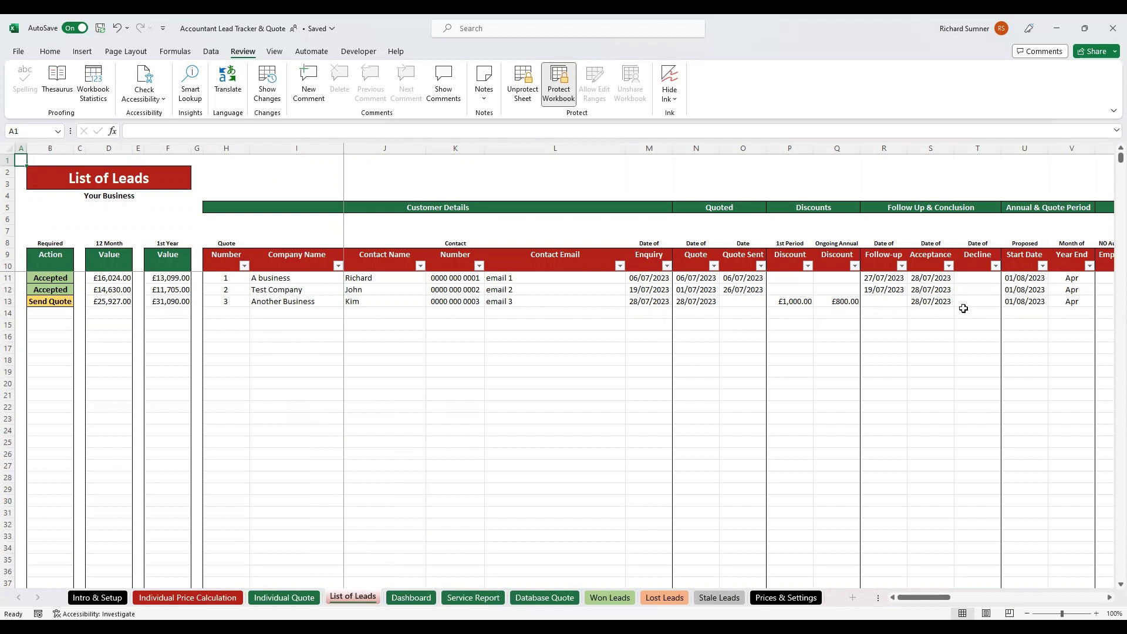
{"action": "left_click", "coordinate": [1086, 313]}
{"action": "left_click", "coordinate": [1099, 315]}
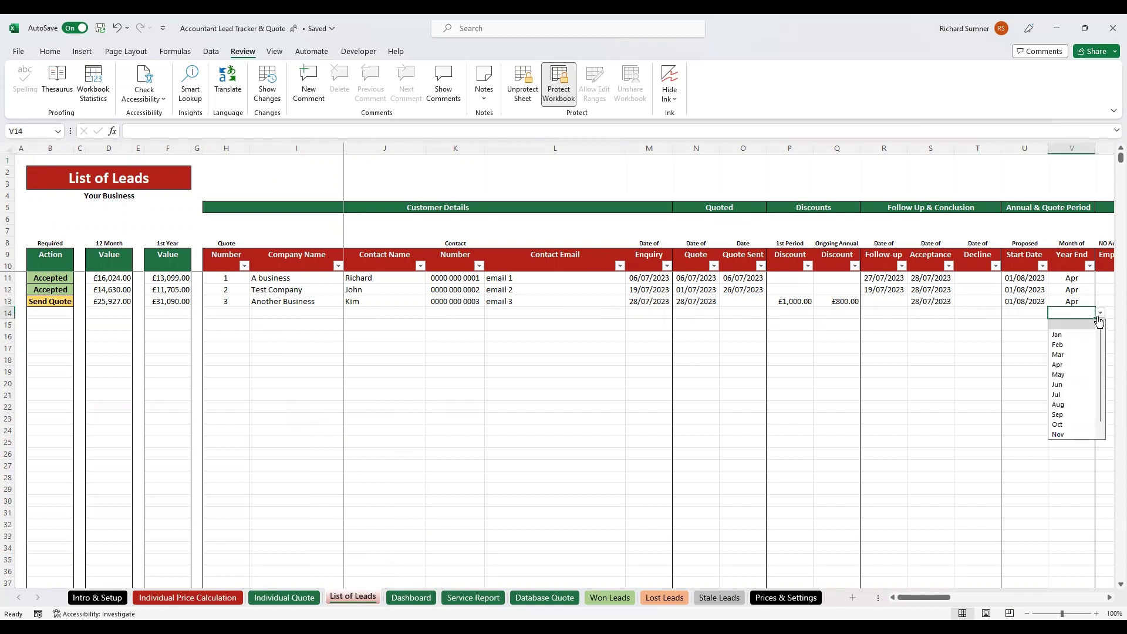
{"action": "left_click", "coordinate": [1100, 315]}
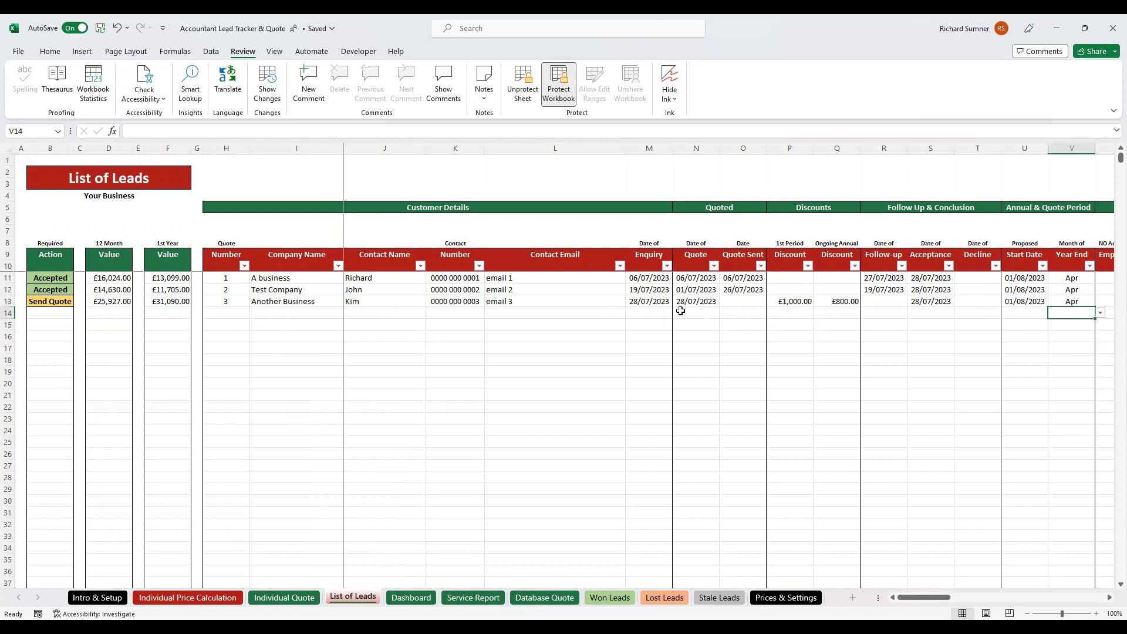
{"action": "left_click", "coordinate": [226, 314]}
Enter ABC Ltd as the company name on the Individual Price Calculation sheet
{"action": "left_click", "coordinate": [188, 598]}
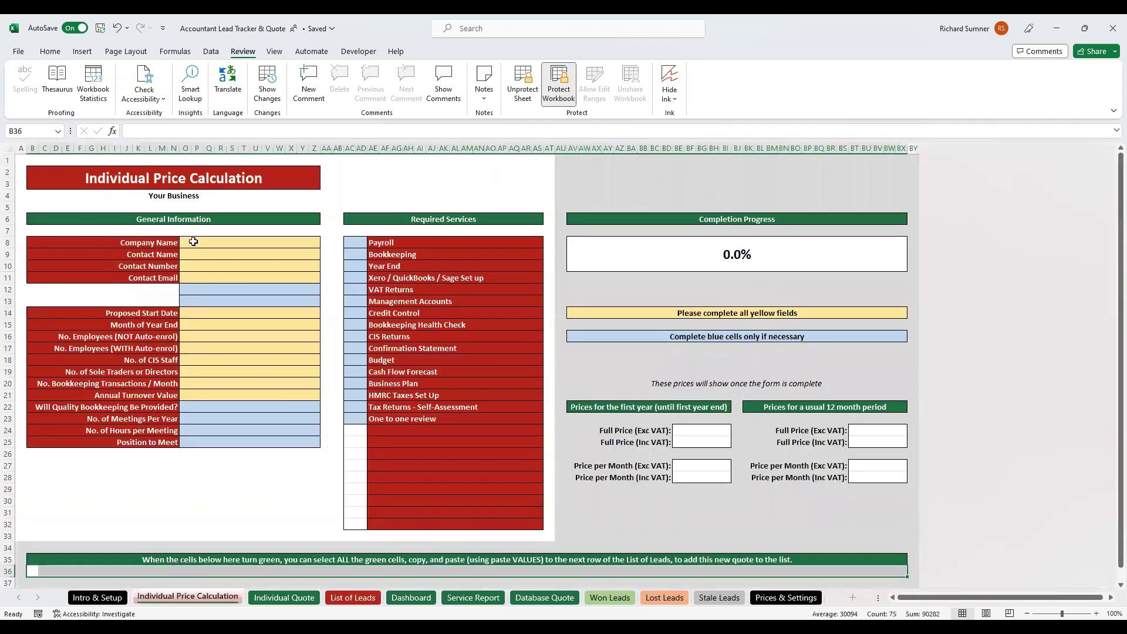
{"action": "left_click", "coordinate": [193, 241]}
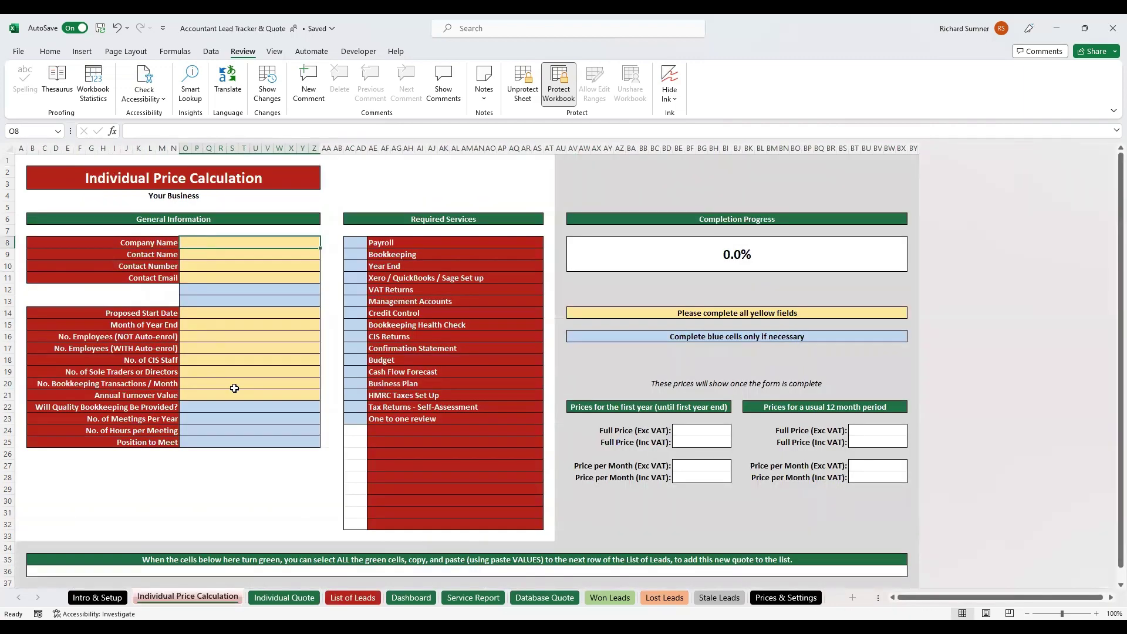
{"action": "type", "text": "ABC "}
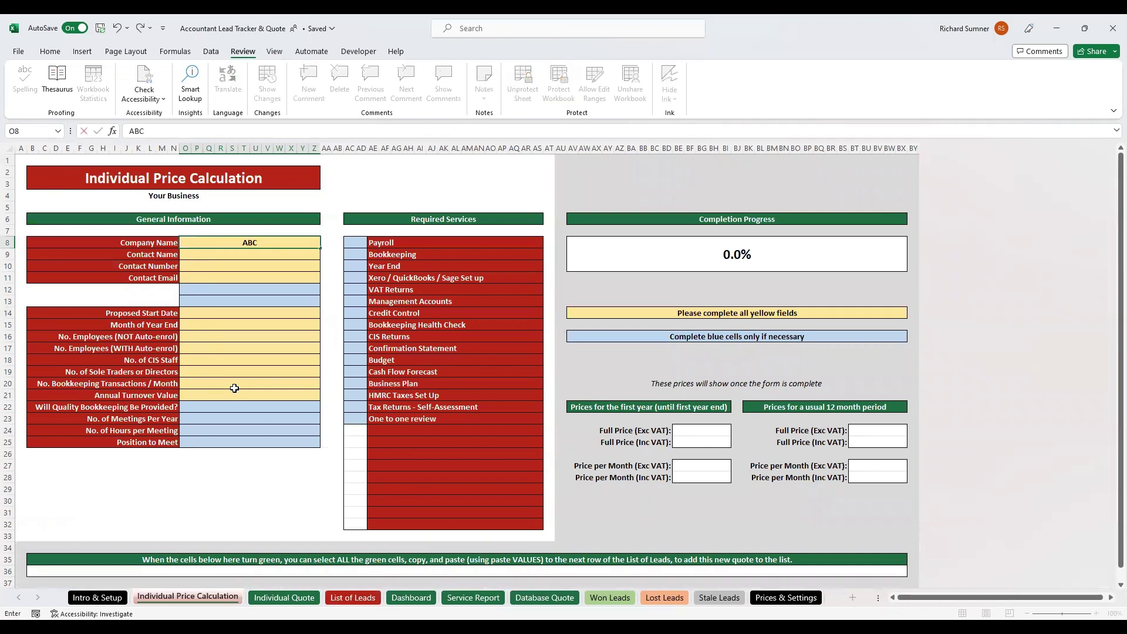
{"action": "type", "text": "Ltd"}
{"action": "key", "text": "Return"}
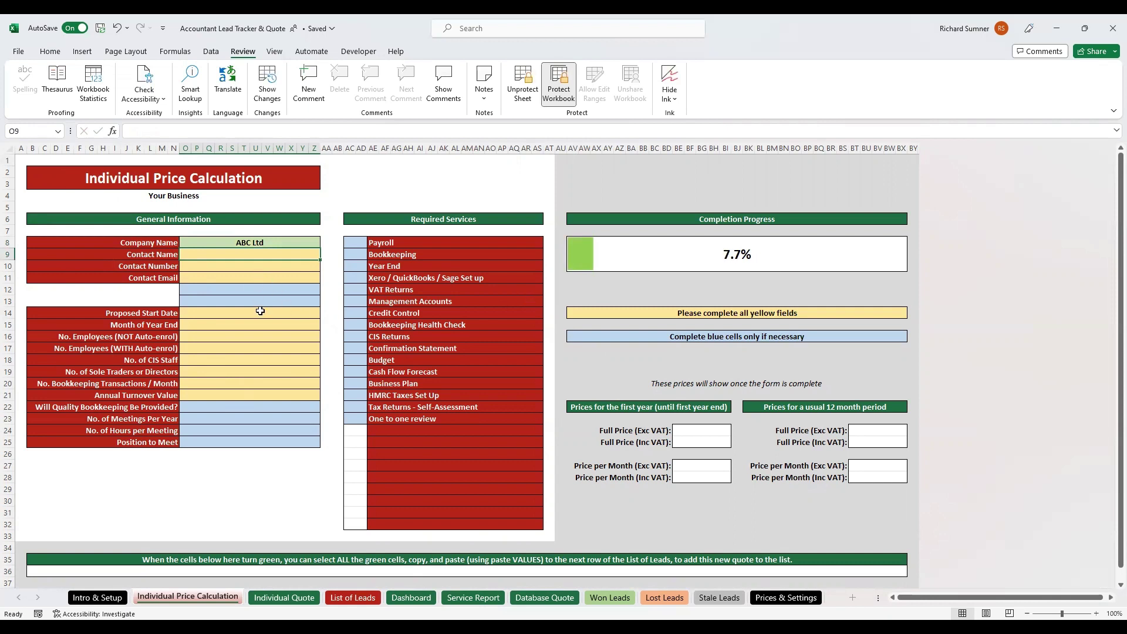
Fill in the contact's name and contact number, leaving the contact email empty
{"action": "type", "text": "Bob"}
{"action": "key", "text": "Return"}
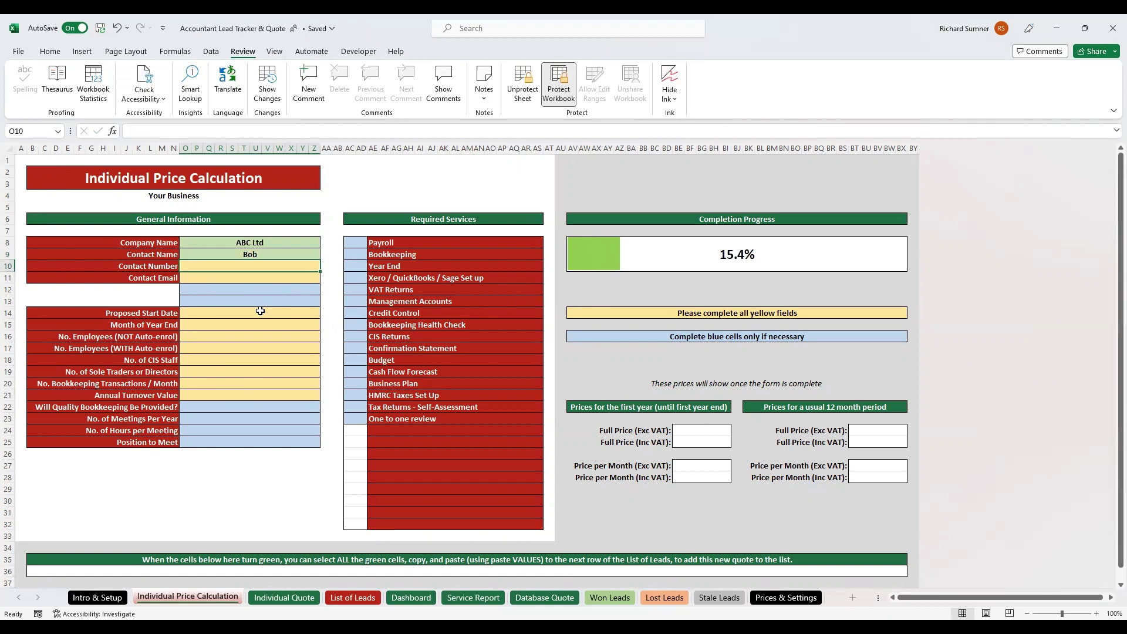
{"action": "type", "text": "8"}
{"action": "key", "text": "Return"}
{"action": "key", "text": "Return"}
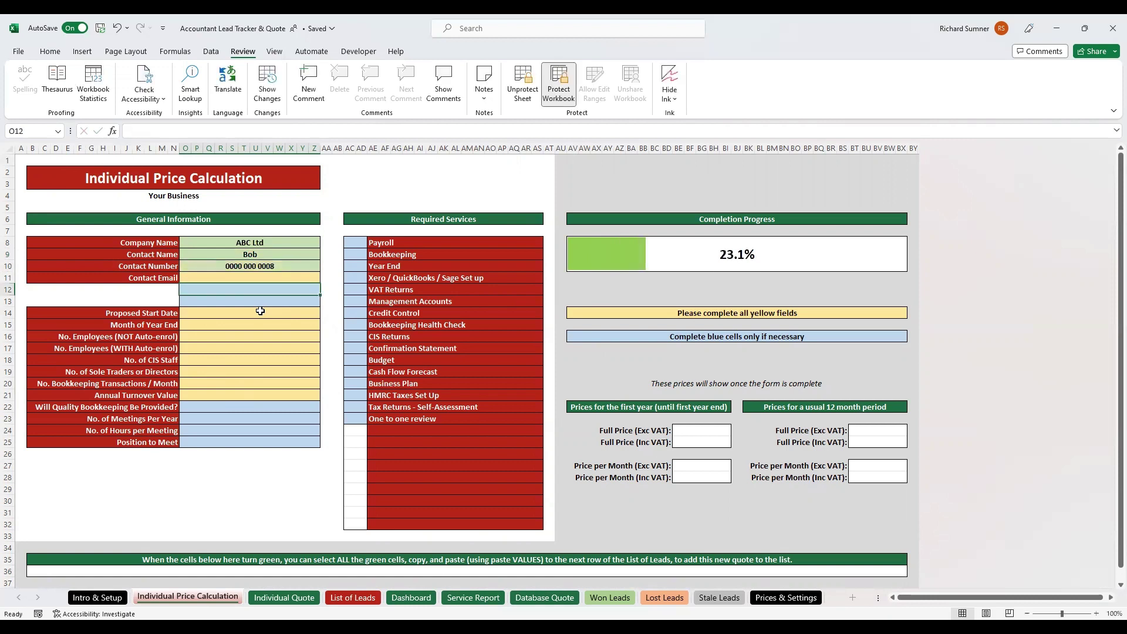
Fill in the Contact Email with the placeholder text "email"
{"action": "key", "text": "Up"}
{"action": "key", "text": "Up"}
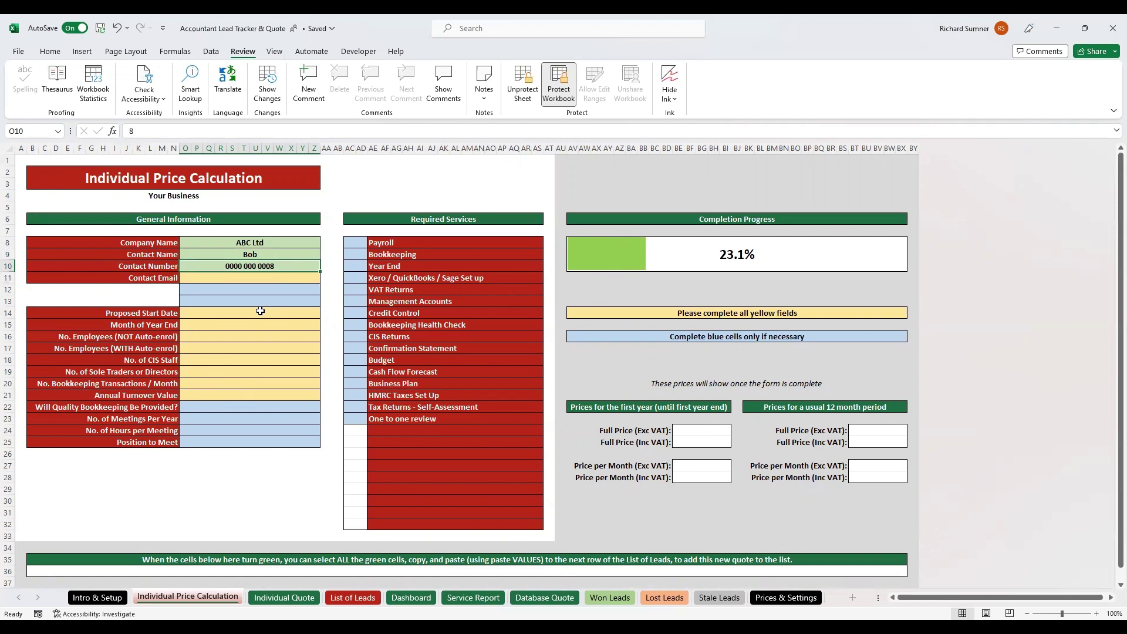
{"action": "key", "text": "Down"}
{"action": "type", "text": "ema"}
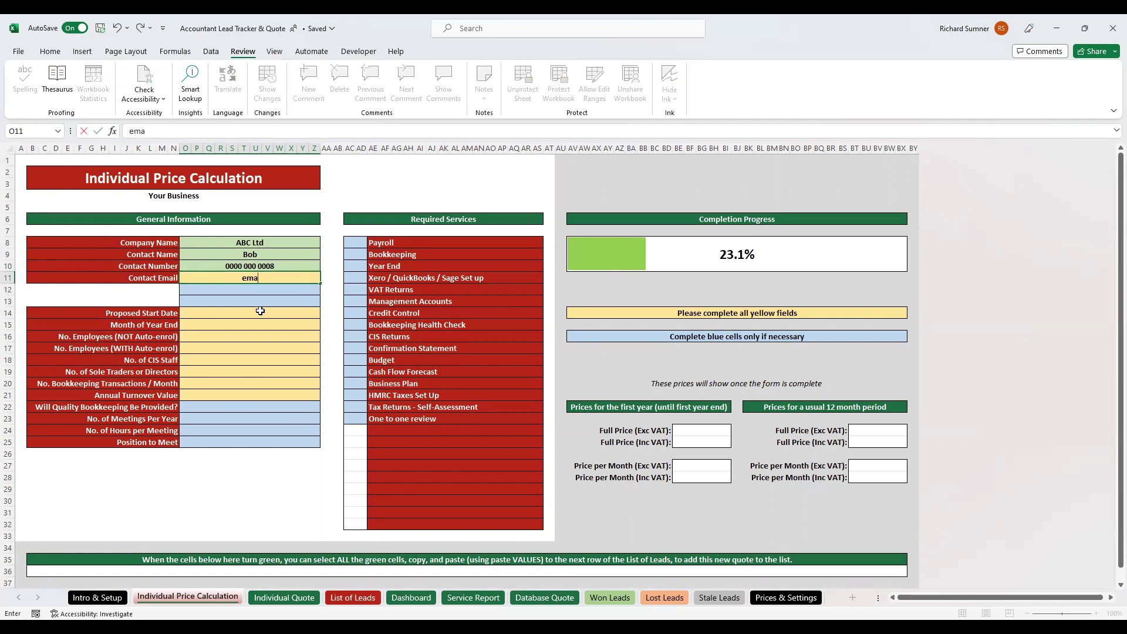
{"action": "key", "text": "Return"}
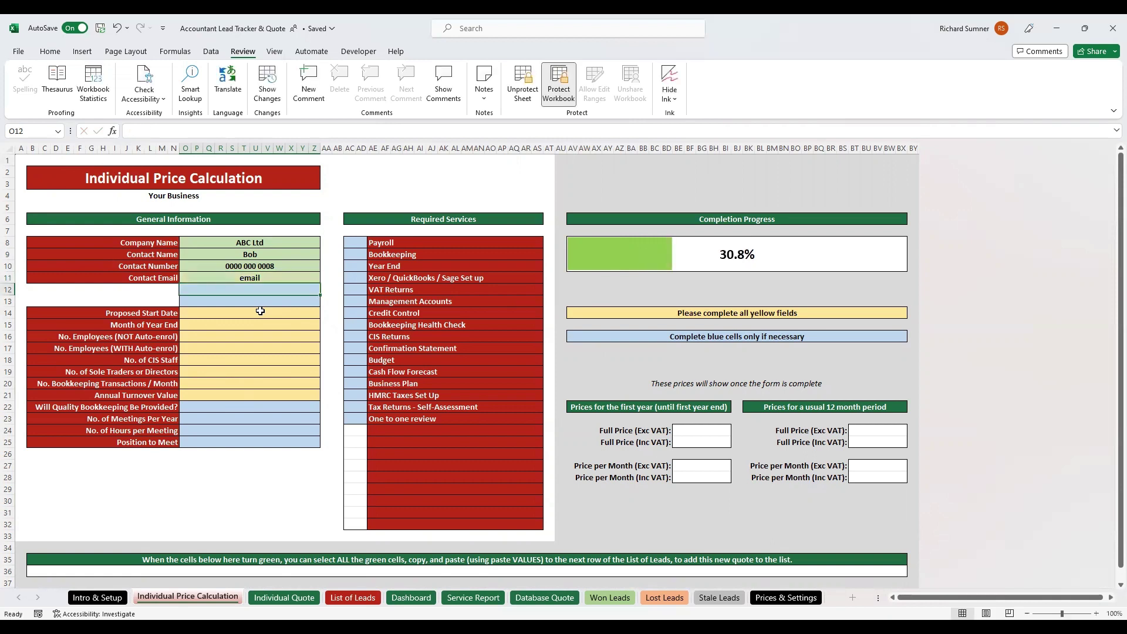
Examine the two unlabelled optional rows 12 and 13 between Contact Email and Proposed Start Date
{"action": "key", "text": "Down"}
{"action": "key", "text": "Down"}
{"action": "key", "text": "Up"}
{"action": "key", "text": "Up"}
{"action": "key", "text": "Down"}
{"action": "left_click", "coordinate": [166, 289]}
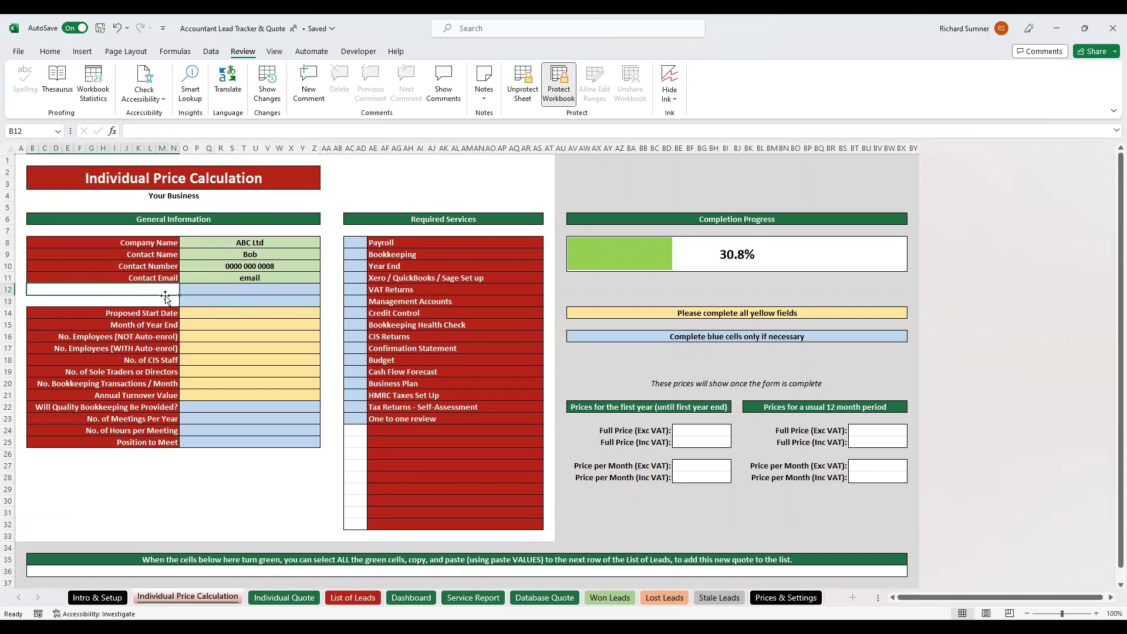
{"action": "left_click", "coordinate": [166, 300]}
{"action": "left_click", "coordinate": [207, 292]}
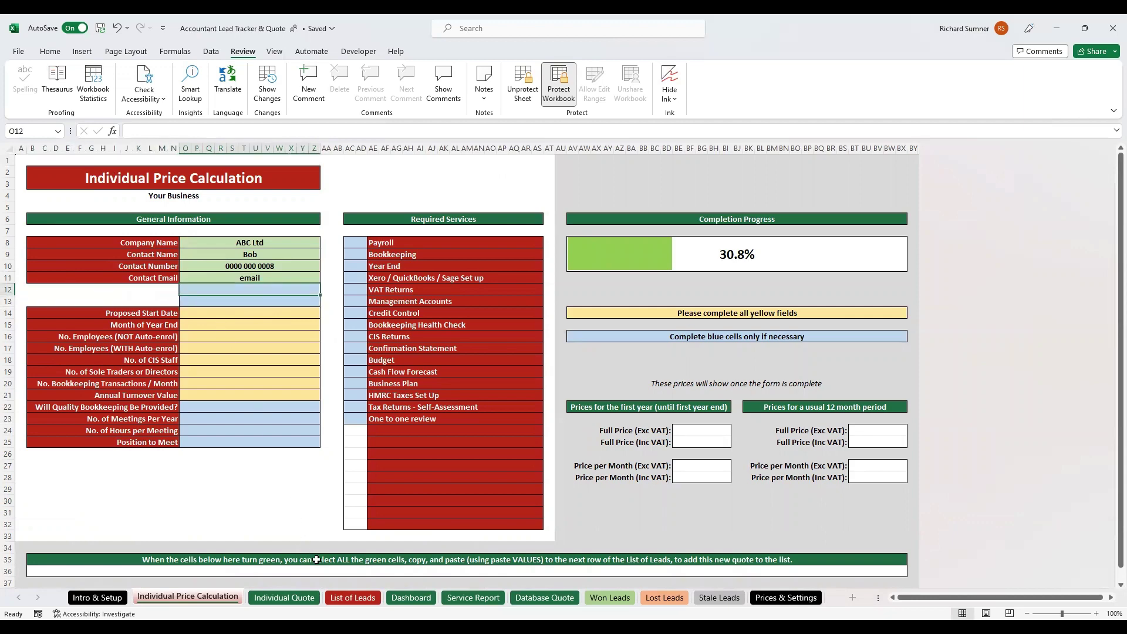
Examine the 1st Period and Ongoing Annual Discount entries for Another Business on the List of Leads sheet
{"action": "left_click", "coordinate": [348, 599]}
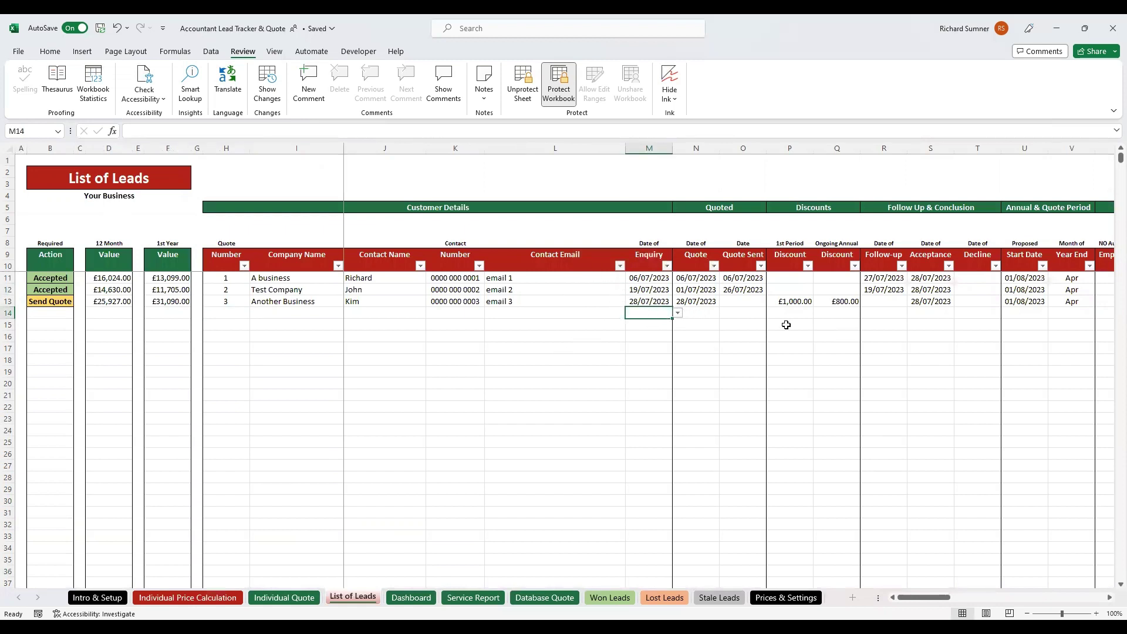
{"action": "left_click", "coordinate": [794, 301]}
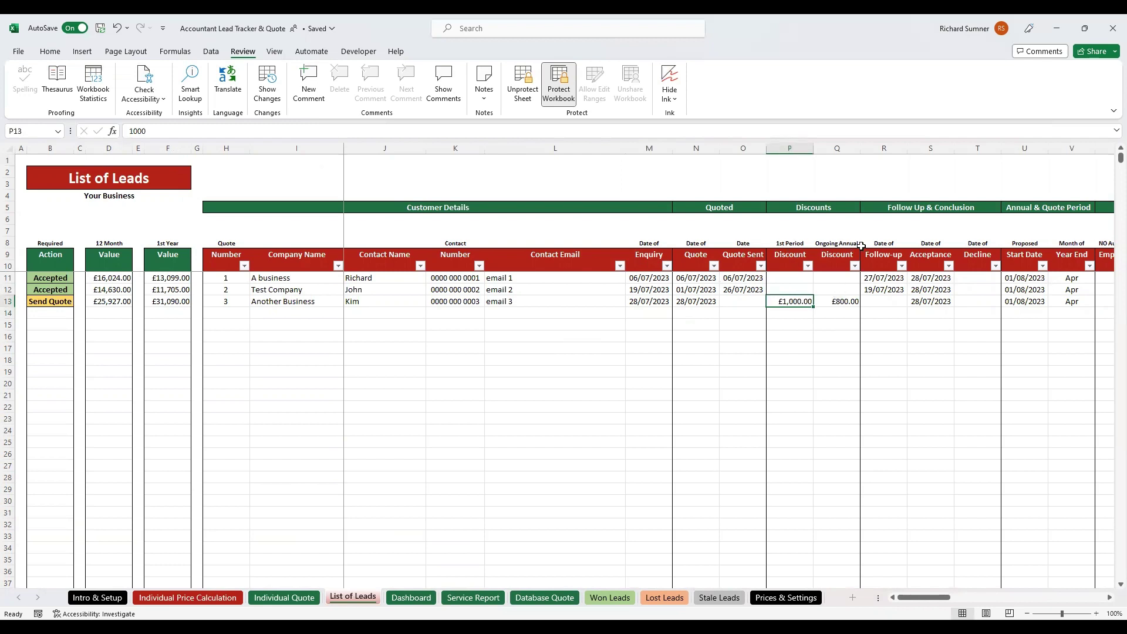
{"action": "left_click", "coordinate": [846, 306]}
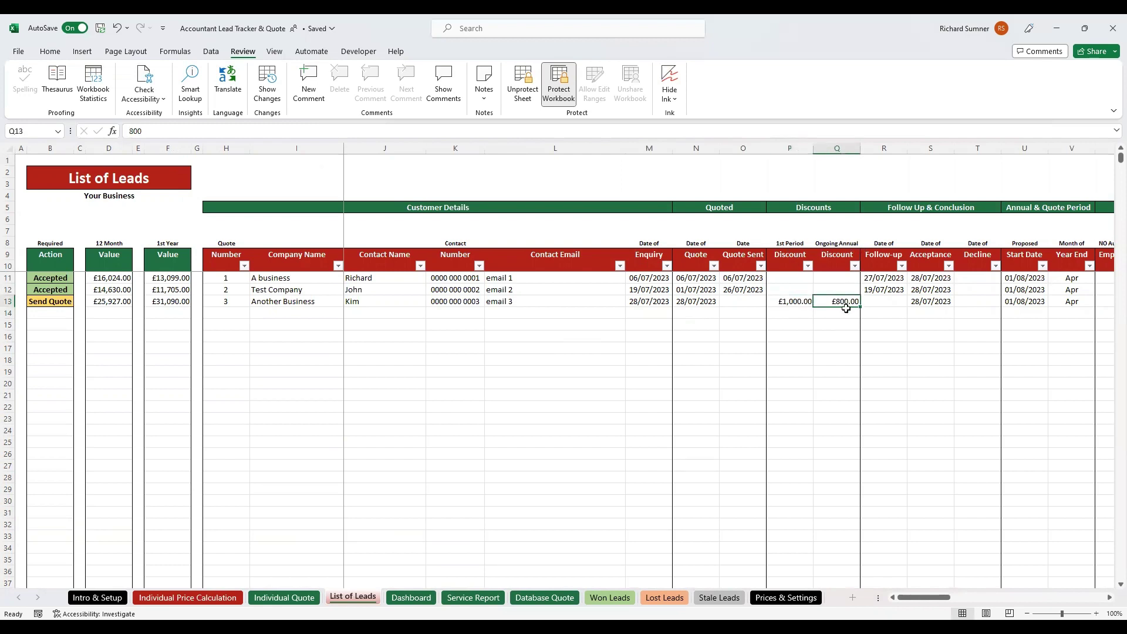
{"action": "left_click", "coordinate": [790, 311]}
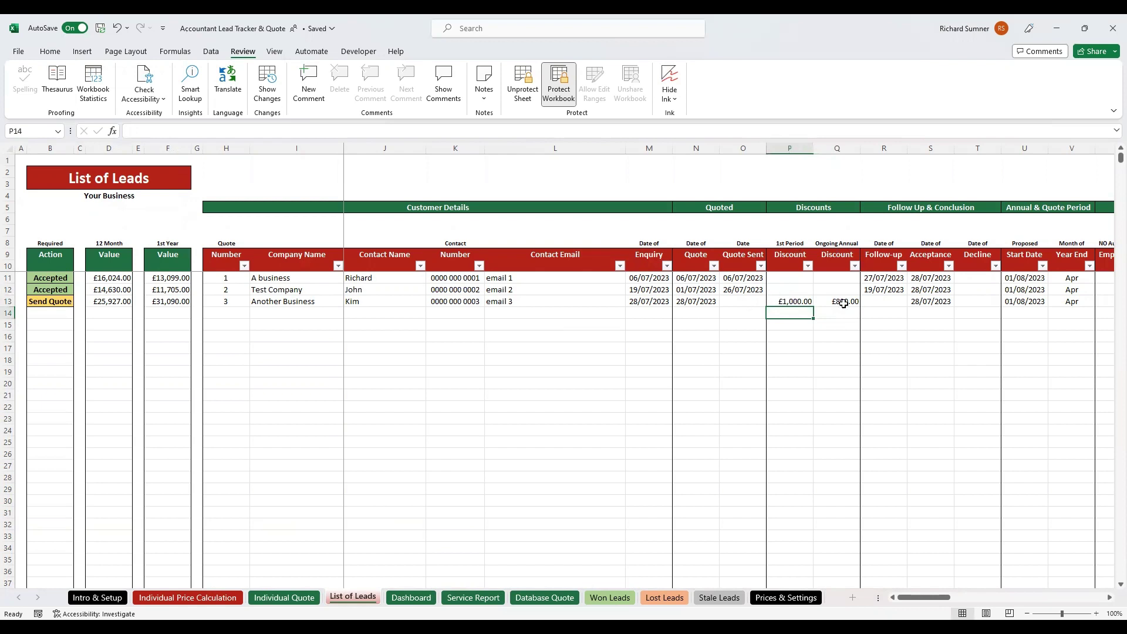
Clear the 1st Period Discount for Another Business, re-enter it as 1000 and check the 1st Year Value
{"action": "left_click", "coordinate": [797, 305]}
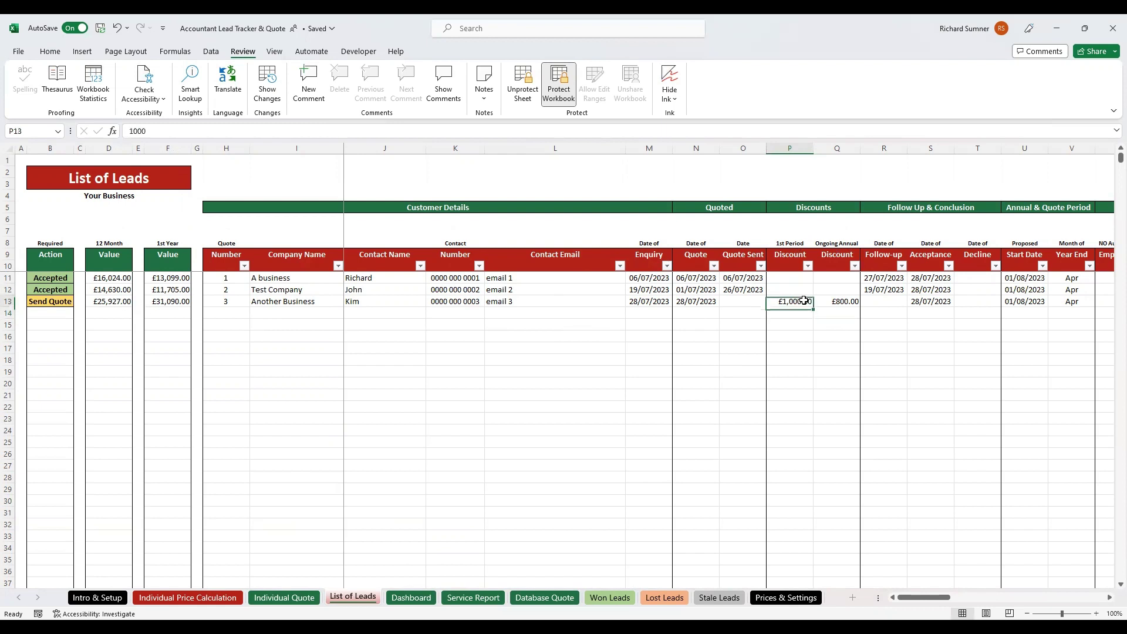
{"action": "key", "text": "BackSpace"}
{"action": "left_click", "coordinate": [799, 327]}
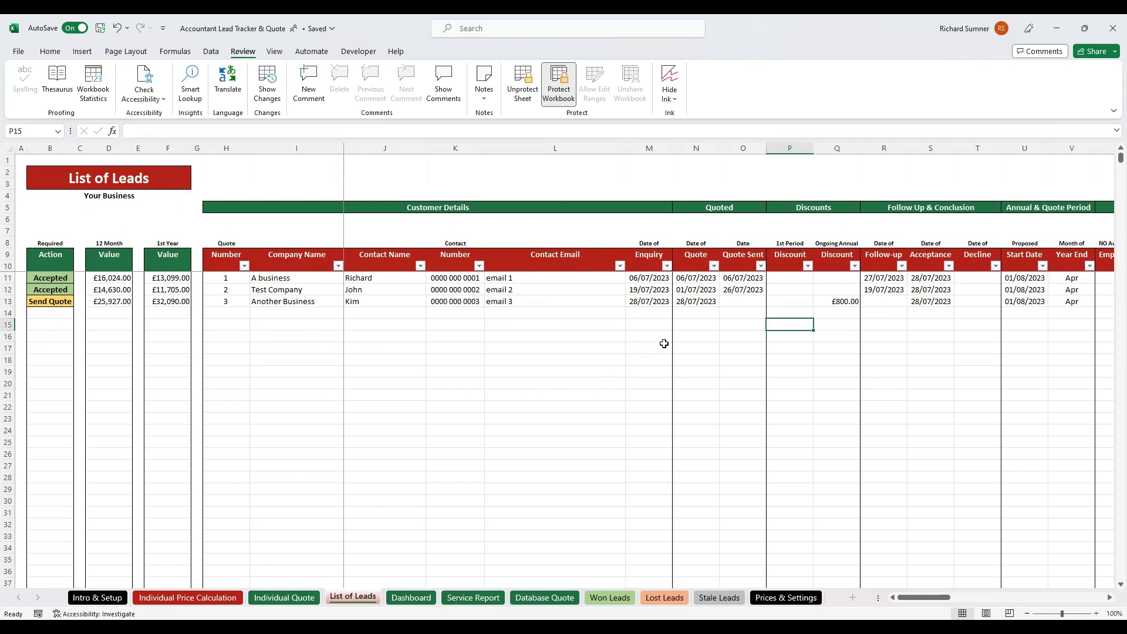
{"action": "left_click", "coordinate": [775, 309]}
{"action": "type", "text": "1000"}
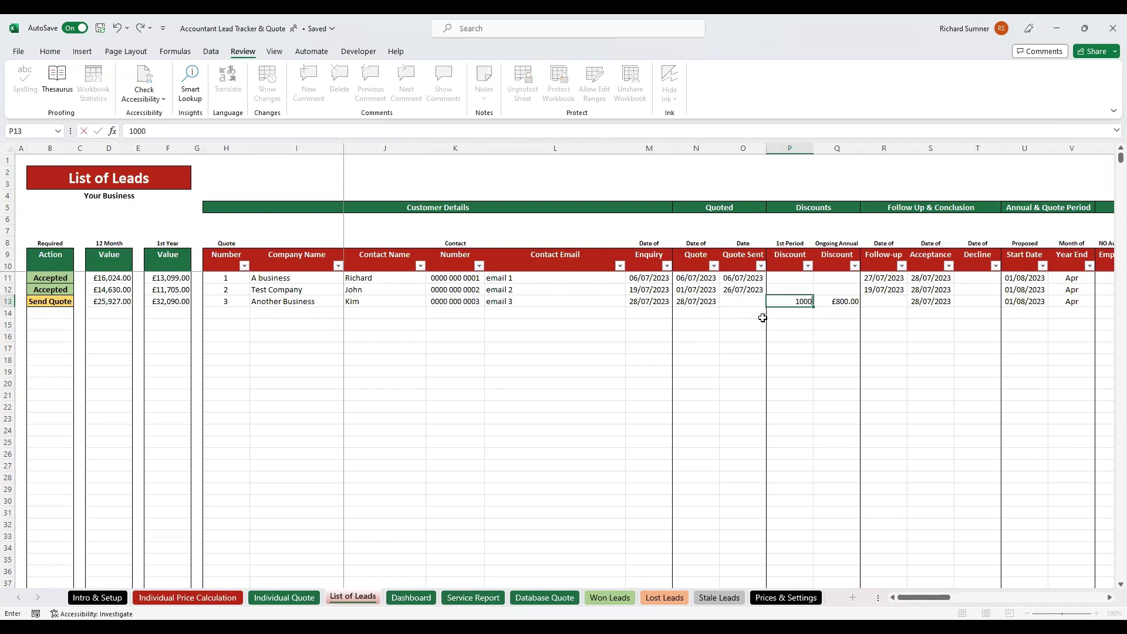
{"action": "key", "text": "Return"}
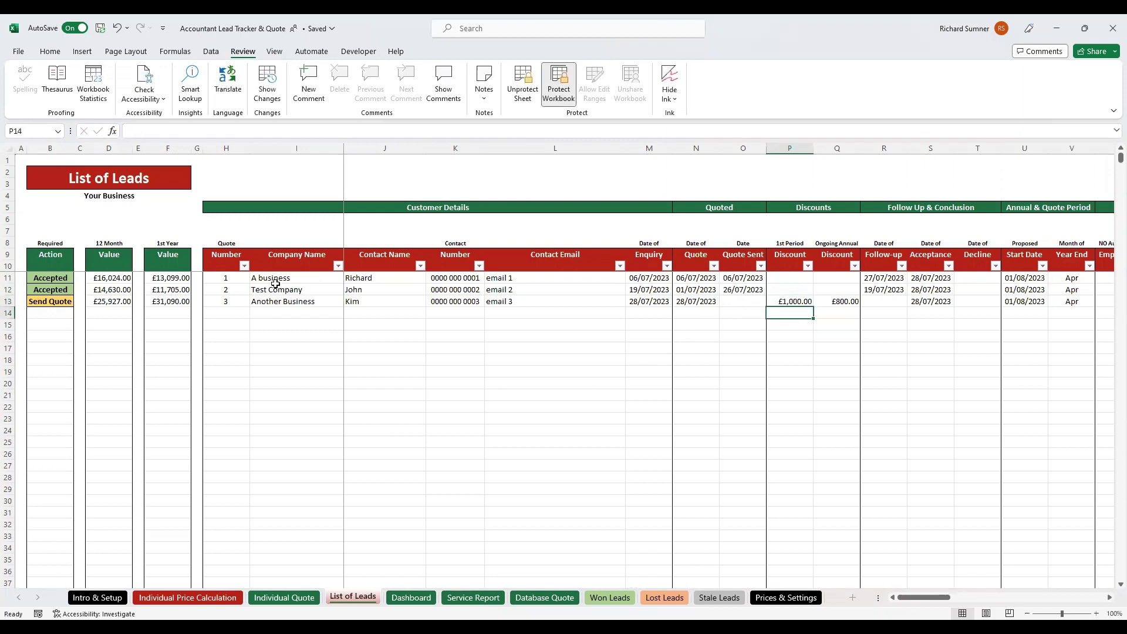
{"action": "left_click", "coordinate": [170, 301]}
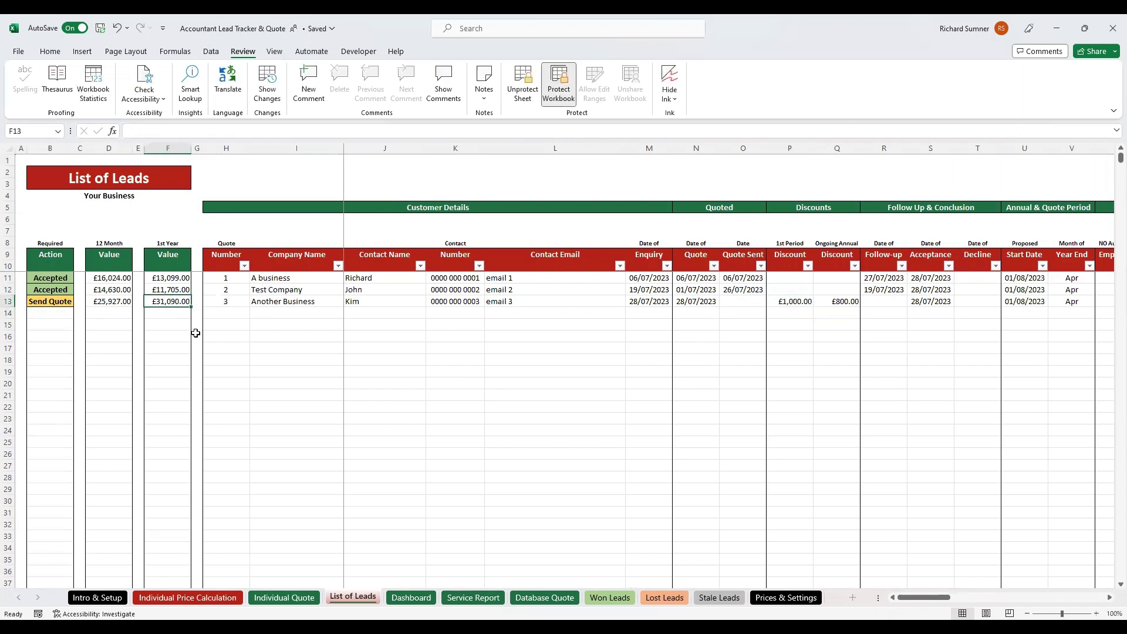
{"action": "left_click", "coordinate": [780, 302]}
Try a 1st Period Discount of 1000 in row 12 of Individual Price Calculation and clear it again
{"action": "left_click", "coordinate": [194, 598]}
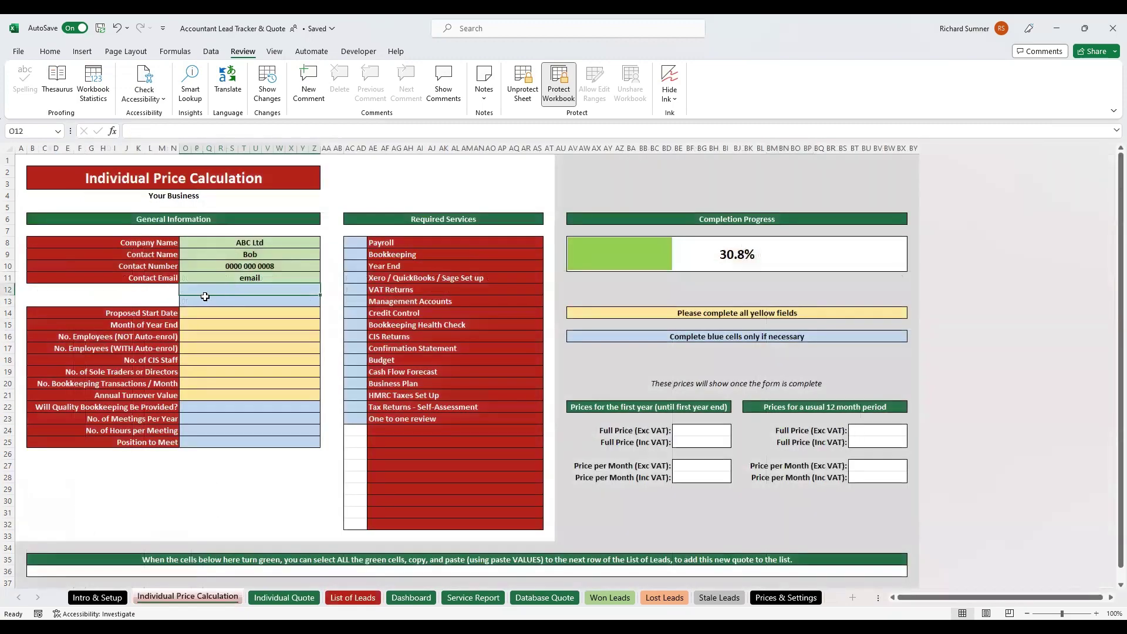
{"action": "type", "text": "100"}
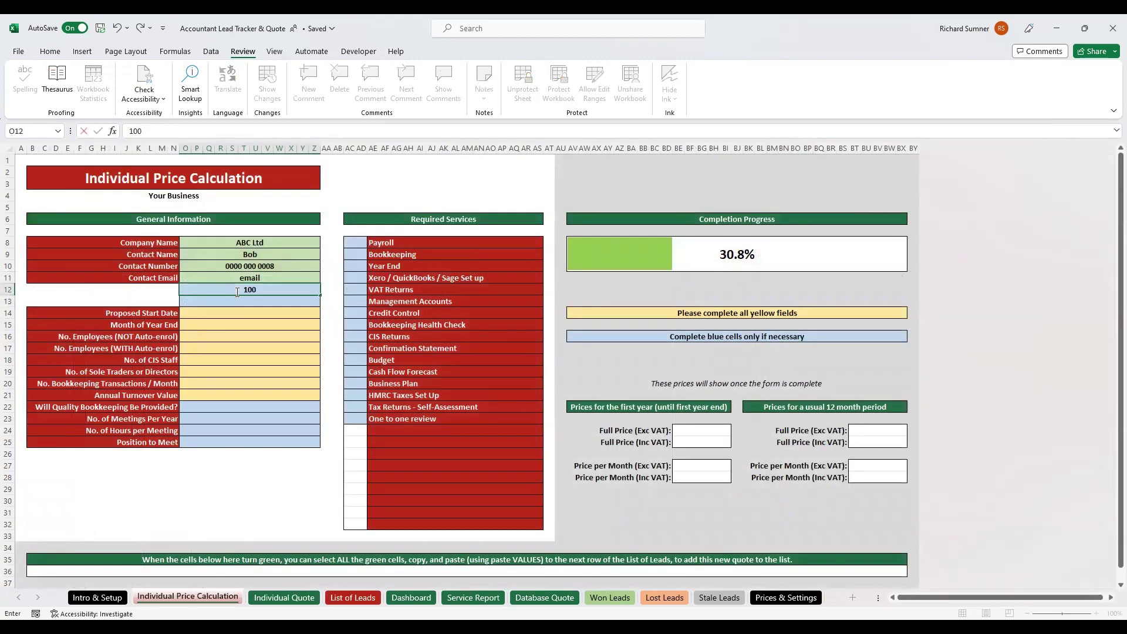
{"action": "type", "text": "0"}
{"action": "key", "text": "Return"}
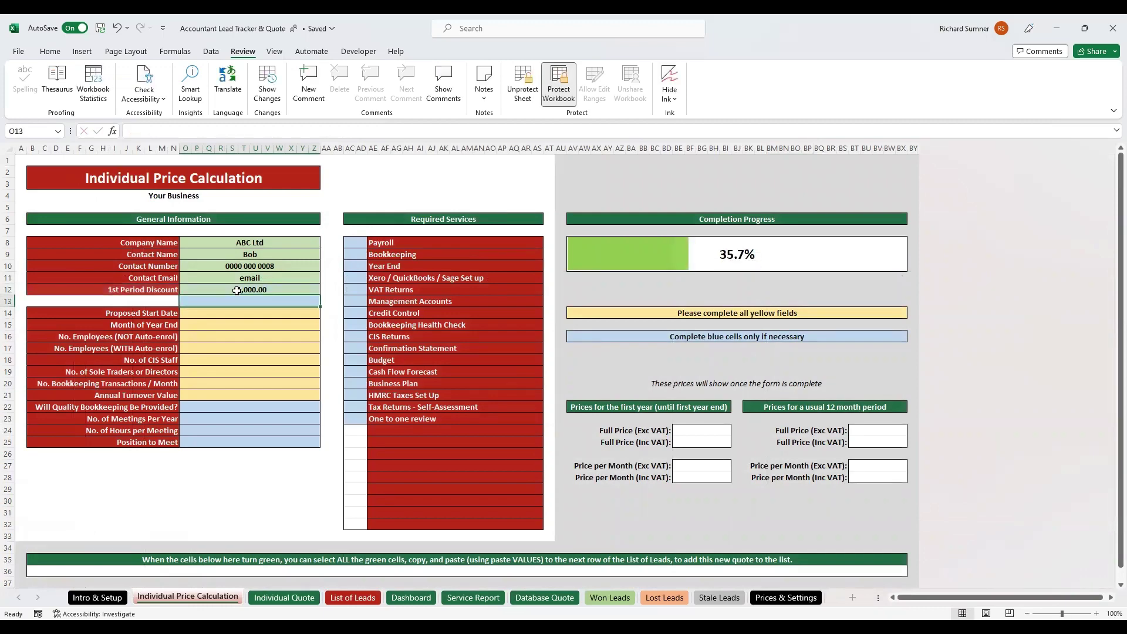
{"action": "left_click", "coordinate": [206, 289]}
{"action": "key", "text": "BackSpace"}
{"action": "key", "text": "Return"}
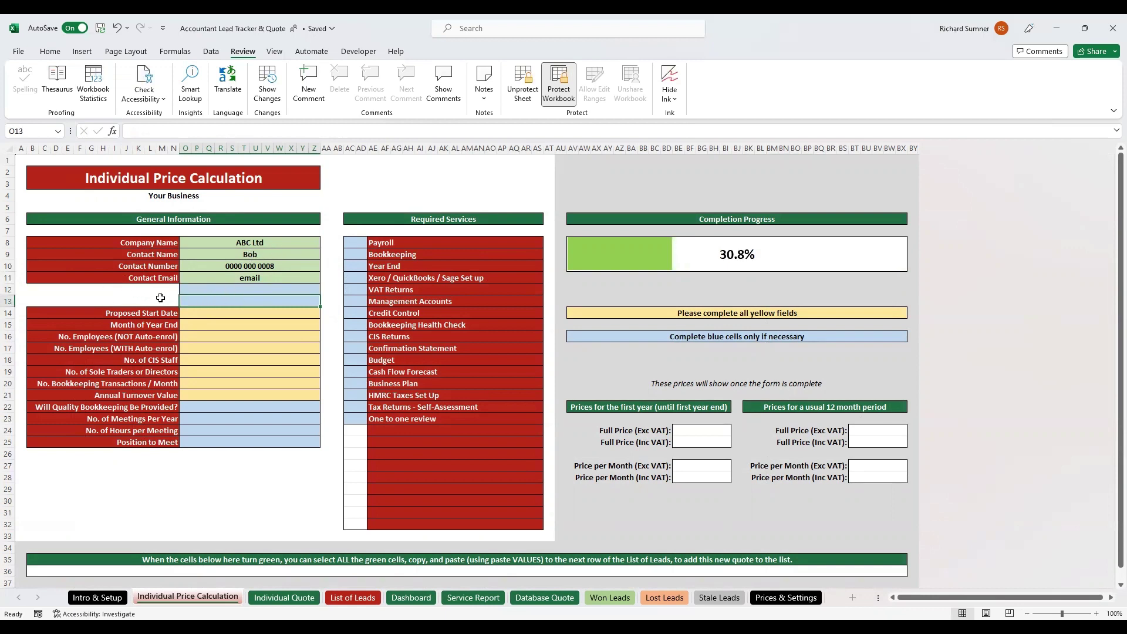
Set the Proposed Start Date to 1 Sep 2023 and the Month of Year End to Apr
{"action": "left_click", "coordinate": [254, 316]}
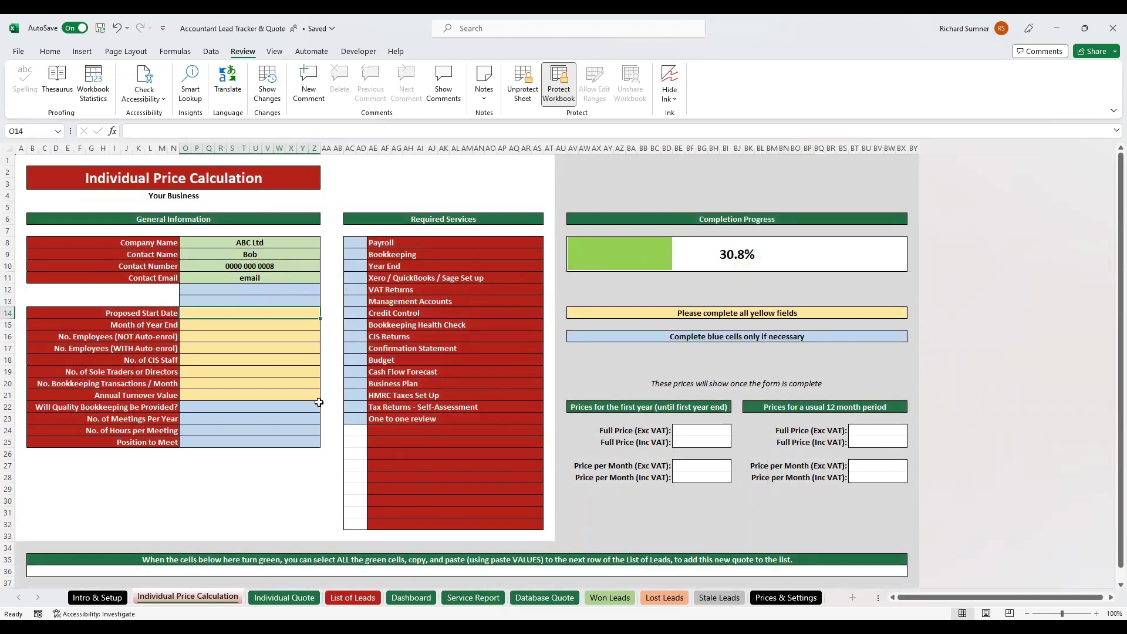
{"action": "type", "text": "1"}
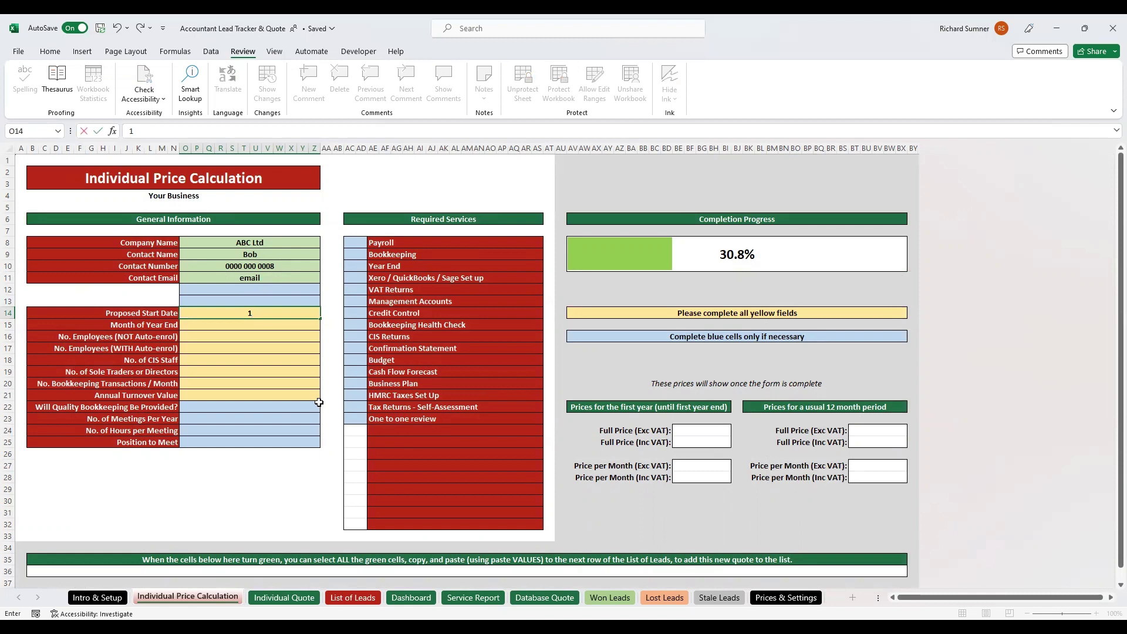
{"action": "type", "text": "sep 2023"}
{"action": "key", "text": "Return"}
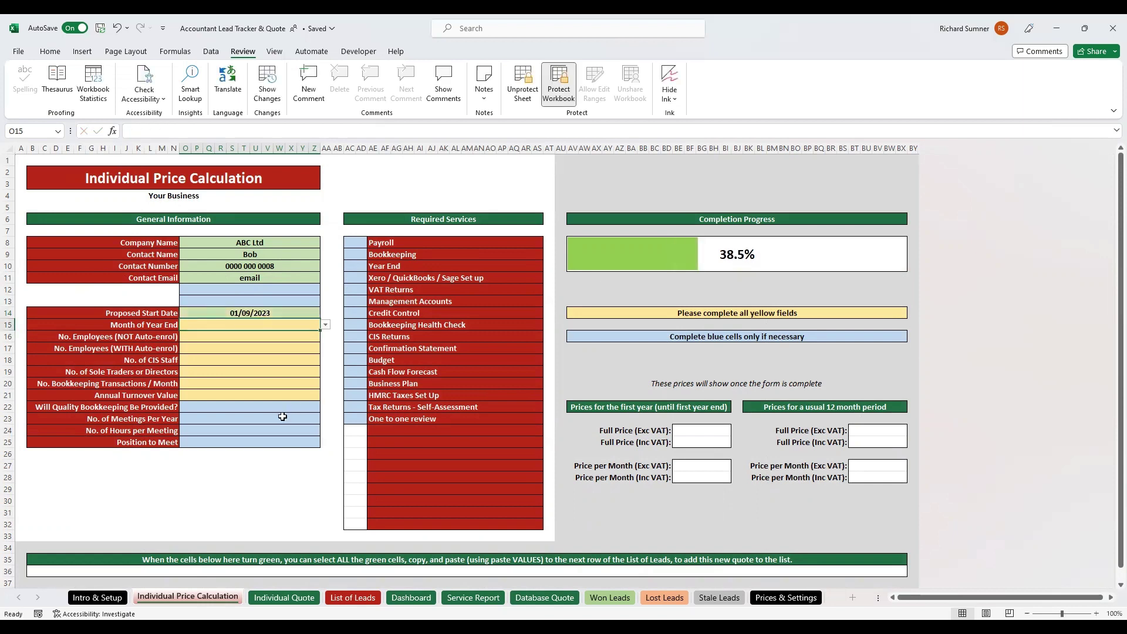
{"action": "left_click", "coordinate": [325, 327]}
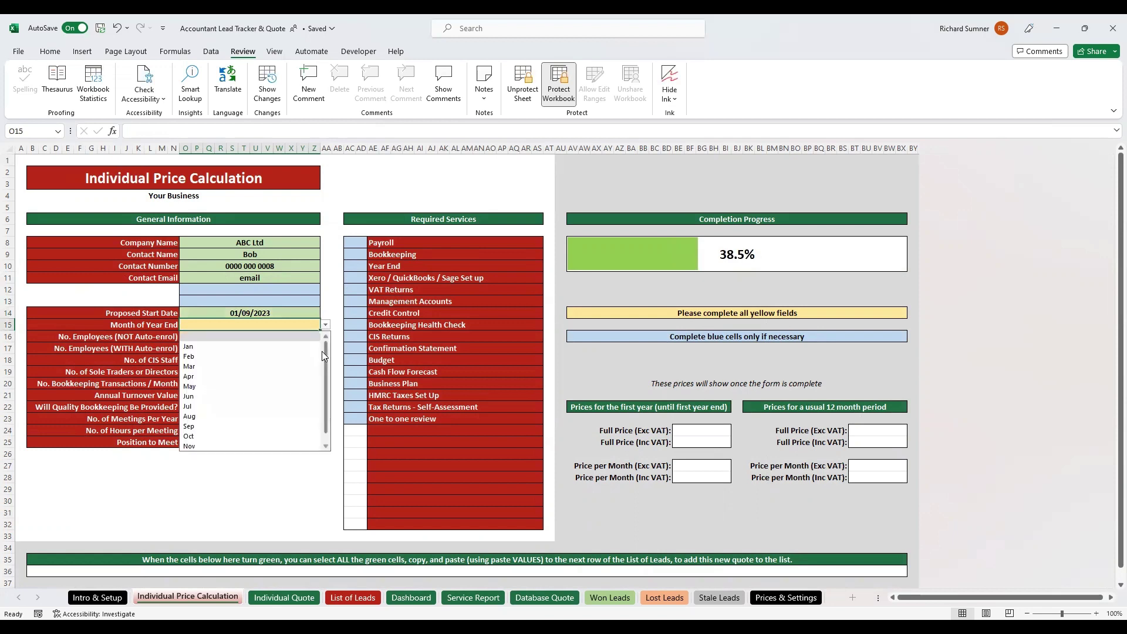
{"action": "left_click", "coordinate": [248, 376]}
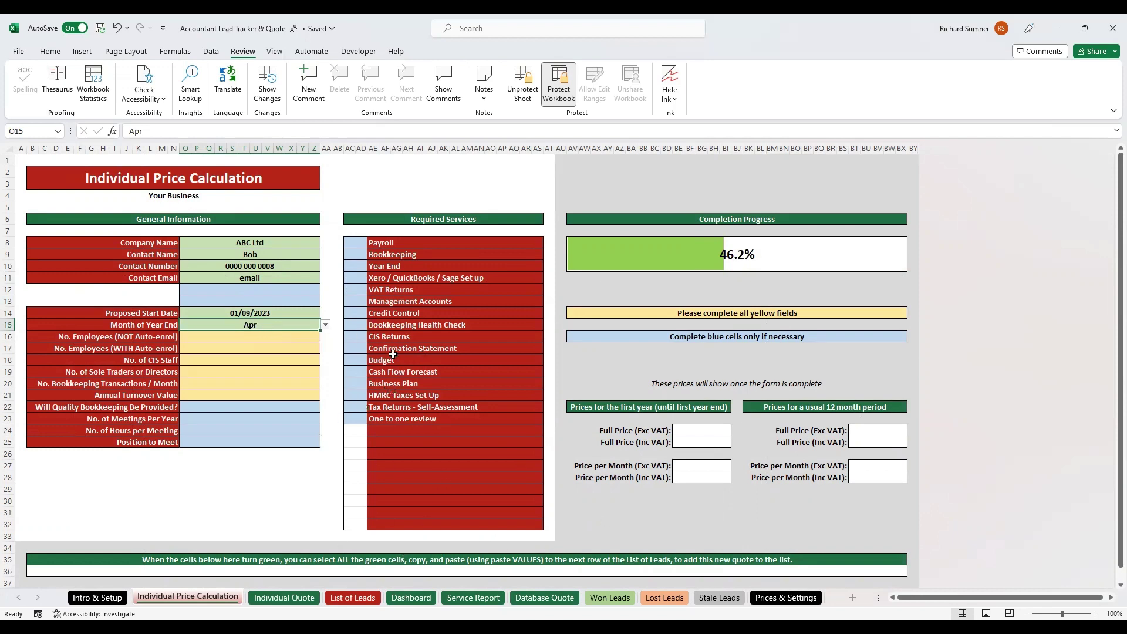
Enter 4 employees not on auto-enrol and 4 employees with auto-enrol
{"action": "left_click", "coordinate": [242, 337]}
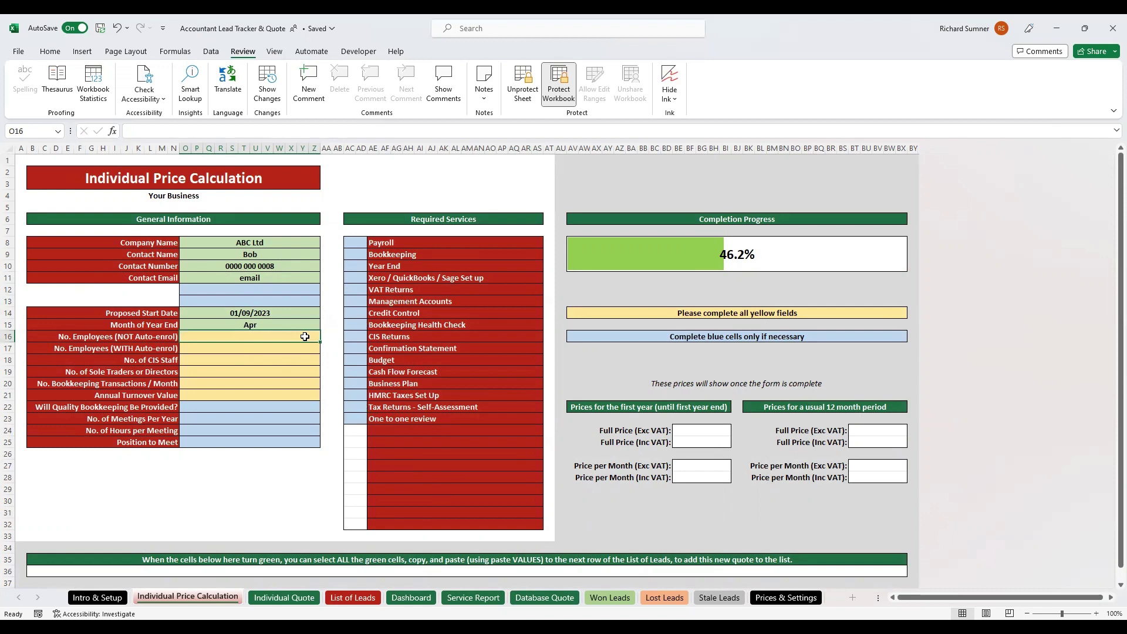
{"action": "type", "text": "4"}
{"action": "key", "text": "Return"}
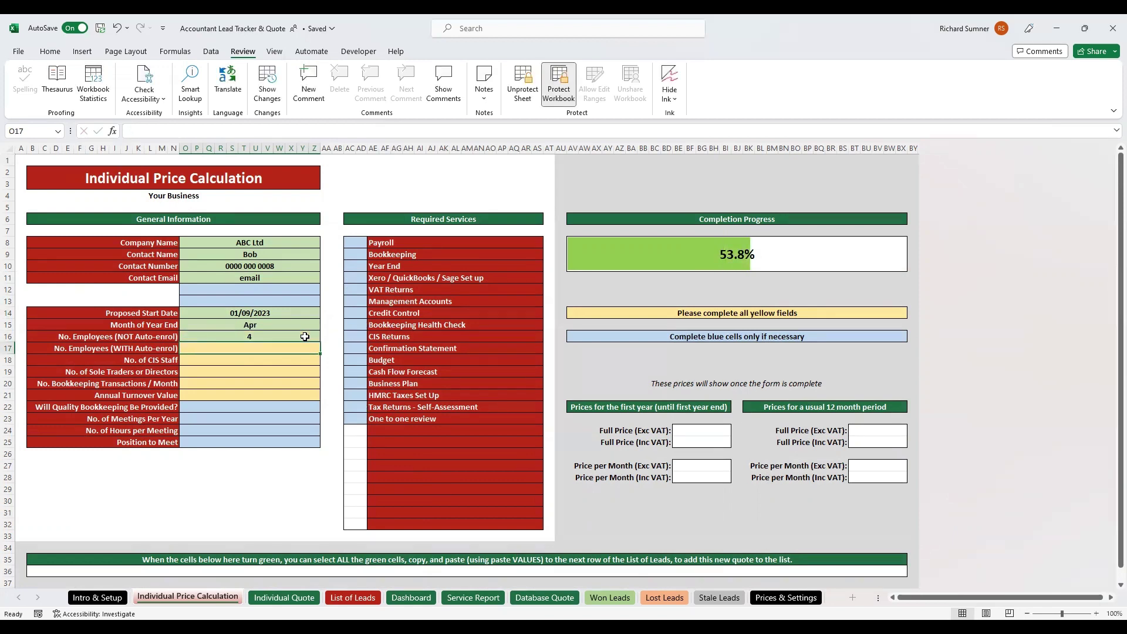
{"action": "type", "text": "4"}
{"action": "key", "text": "Return"}
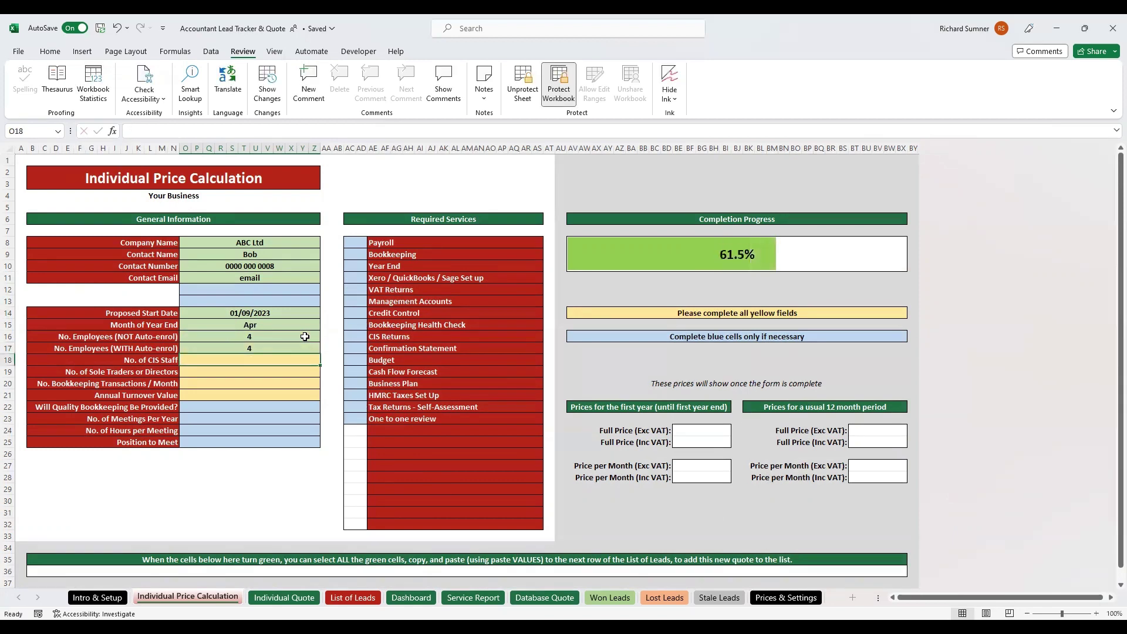
Set the number of CIS staff to 0 and the number of sole traders or directors to 2
{"action": "type", "text": "2"}
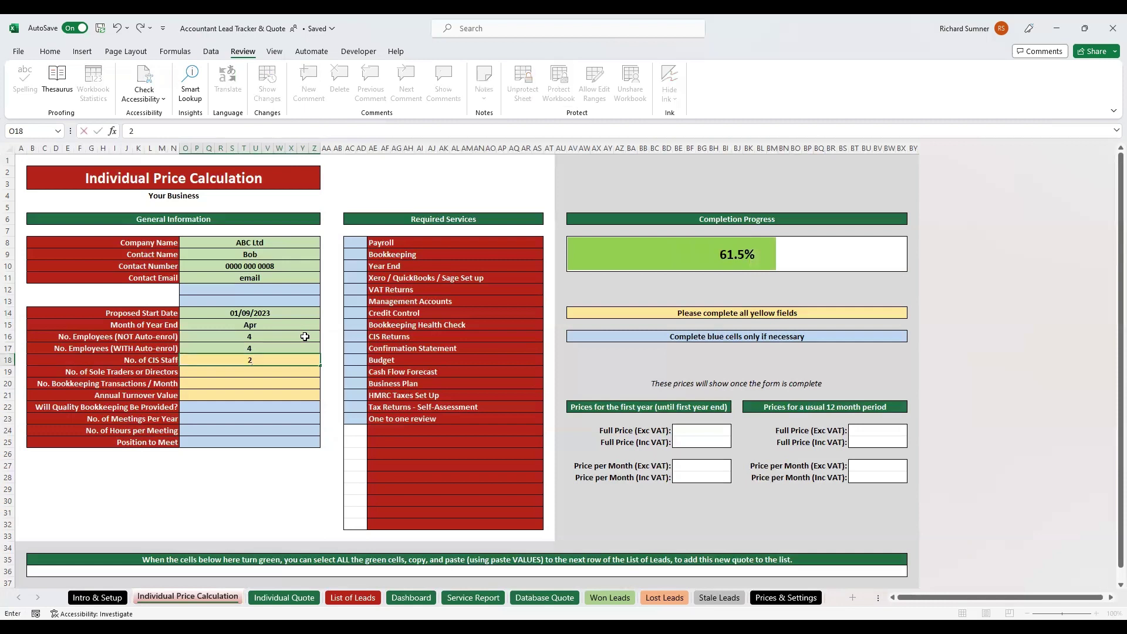
{"action": "key", "text": "ctrl+Return"}
{"action": "type", "text": "0"}
{"action": "key", "text": "Return"}
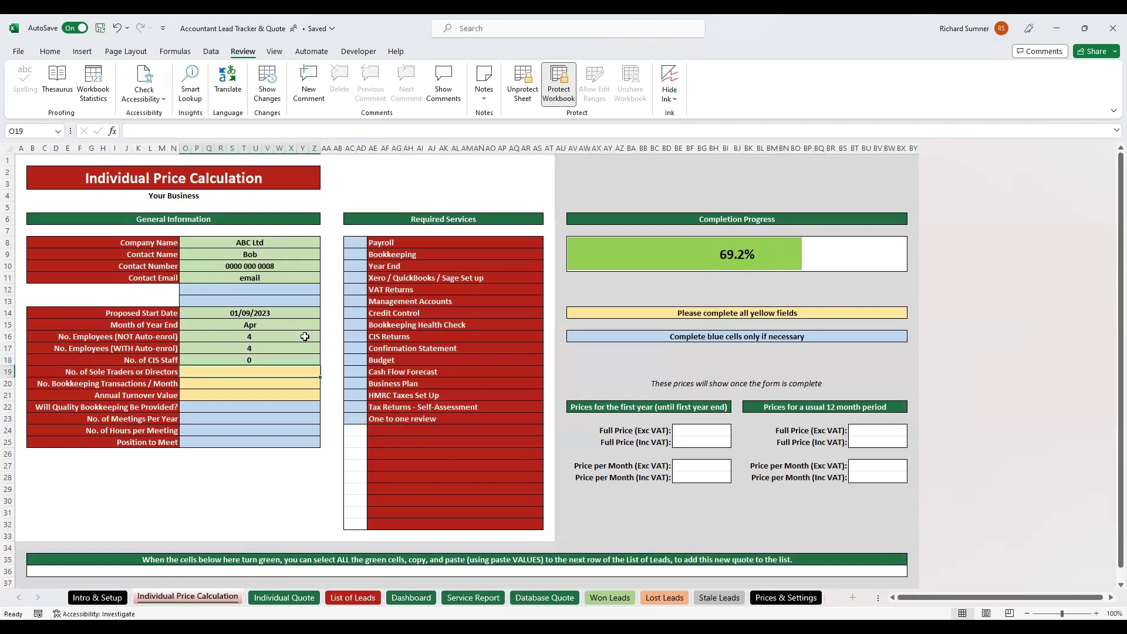
{"action": "type", "text": "2"}
{"action": "key", "text": "Return"}
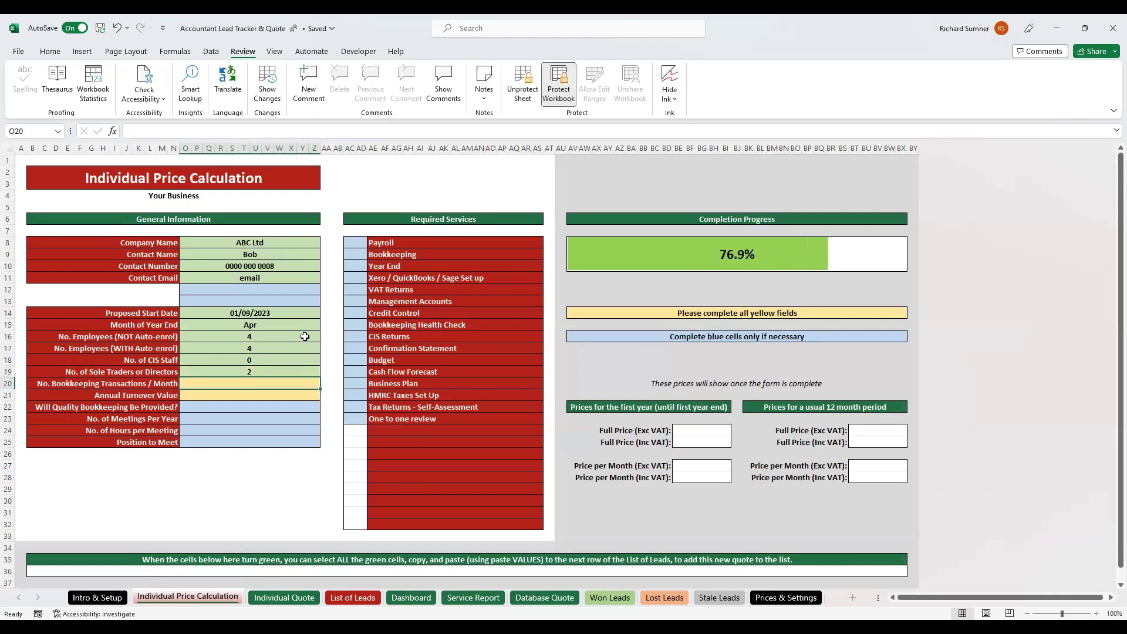
Enter 850 bookkeeping transactions per month and an annual turnover value of 120,000
{"action": "type", "text": "850"}
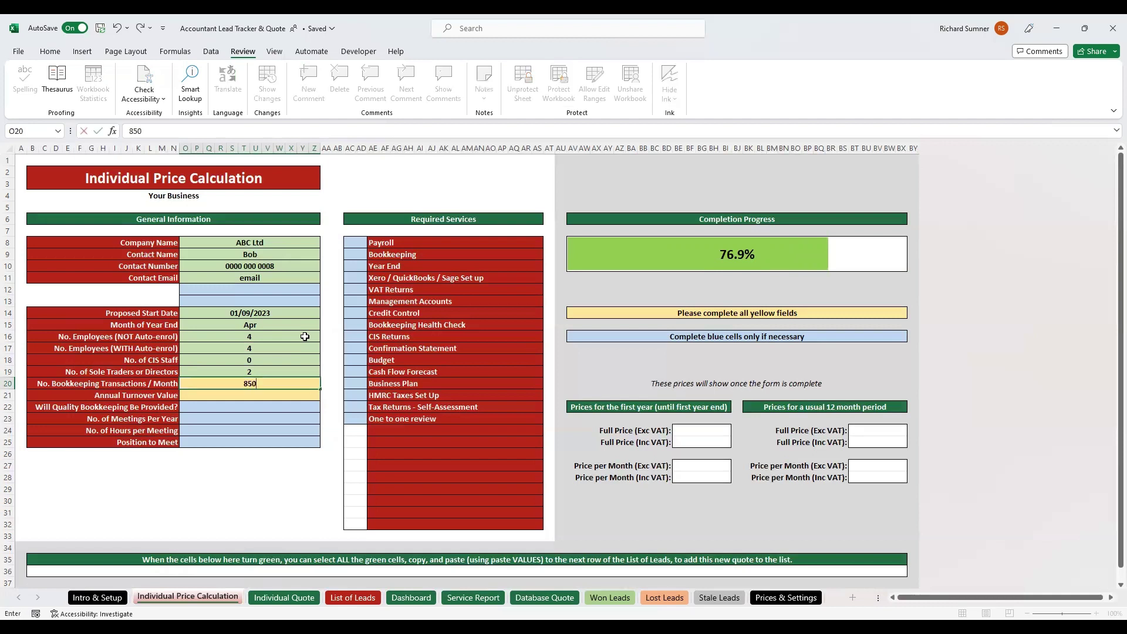
{"action": "key", "text": "Return"}
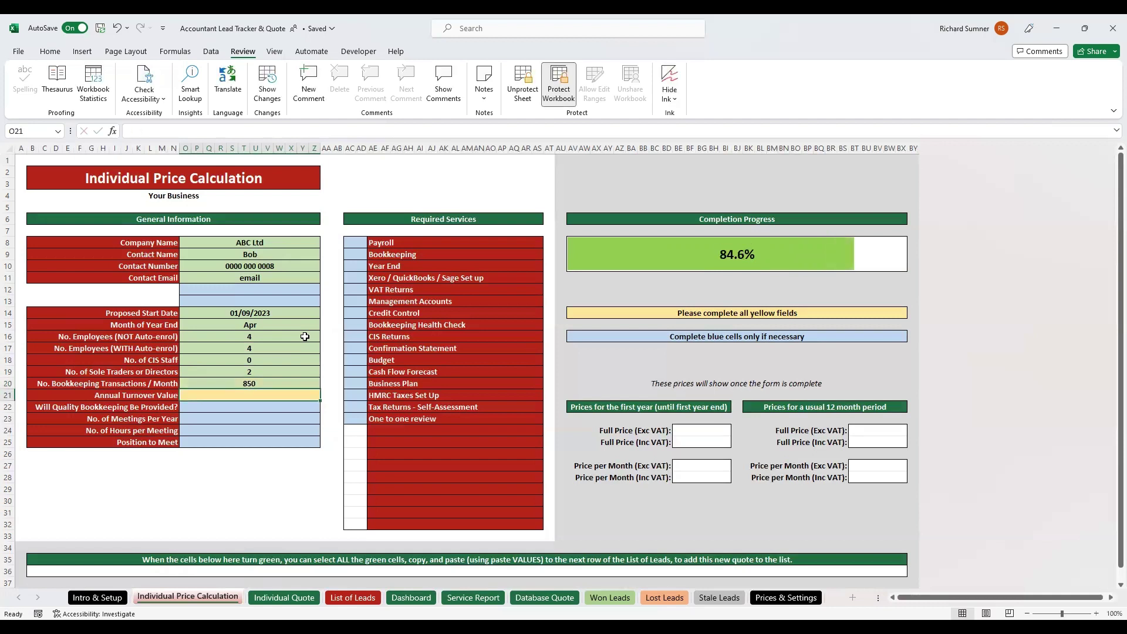
{"action": "type", "text": "12"}
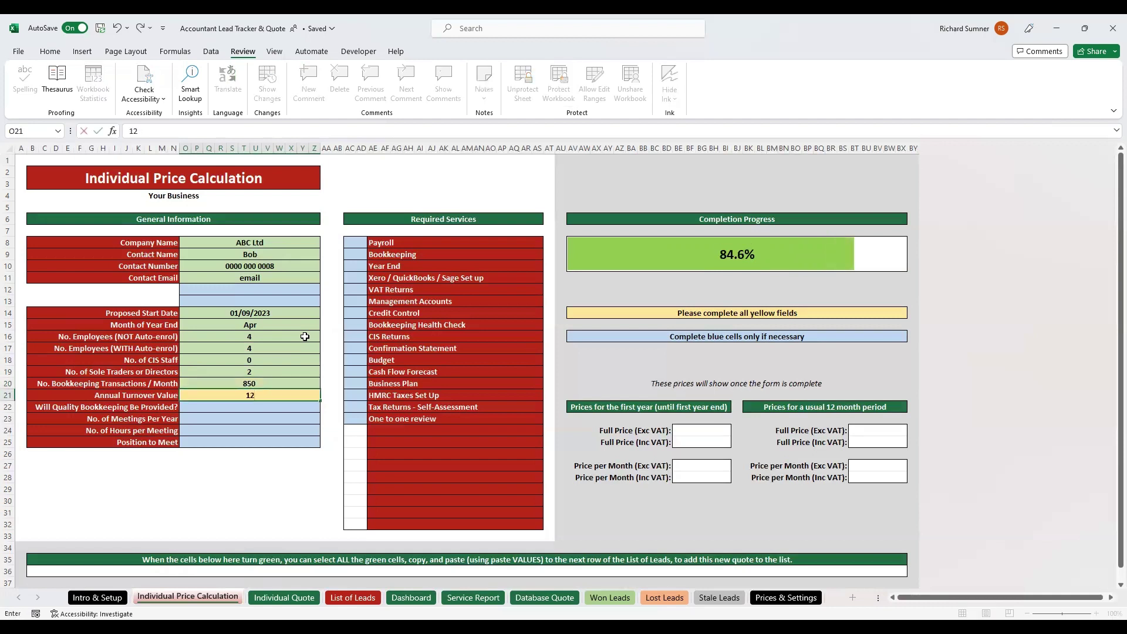
{"action": "type", "text": "0,000"}
{"action": "key", "text": "Return"}
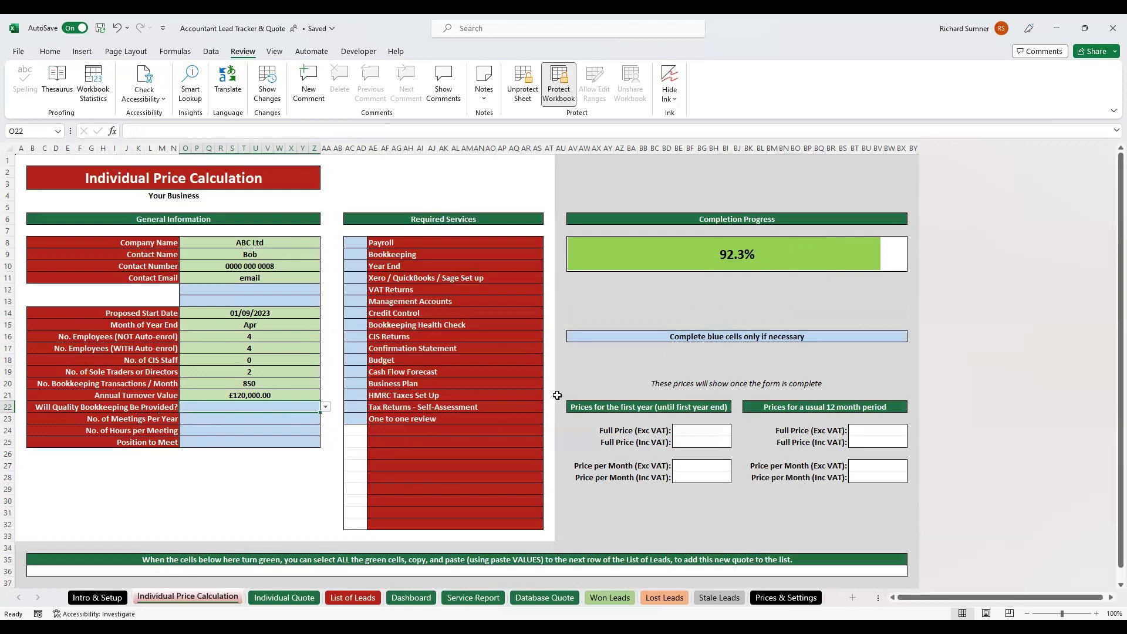
Mark Bookkeeping as a required service
{"action": "left_click", "coordinate": [359, 256]}
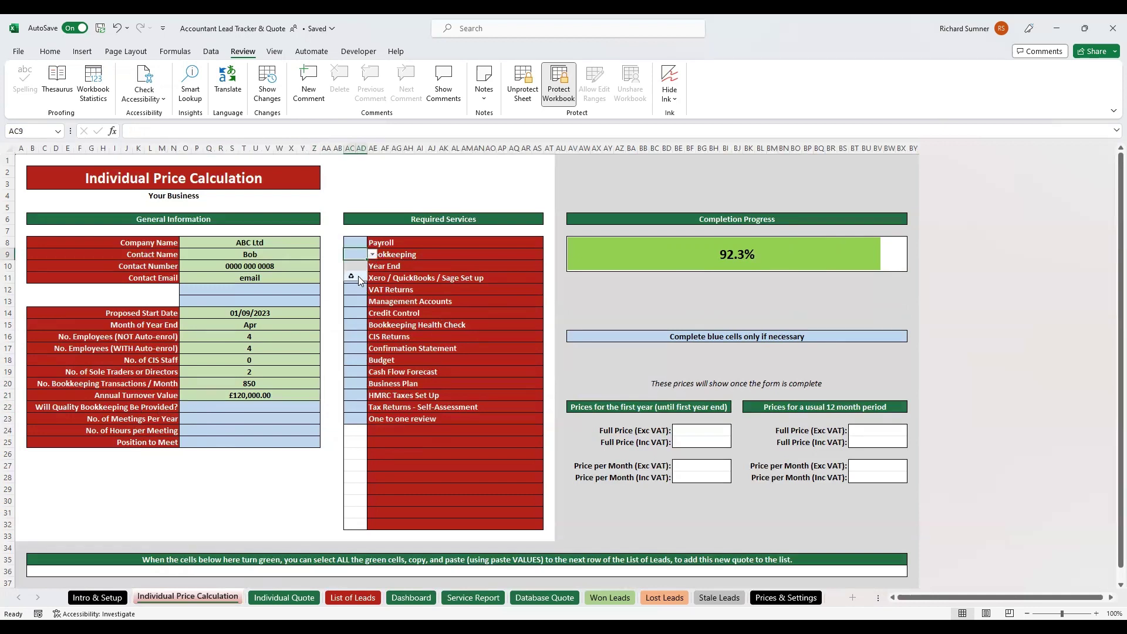
{"action": "left_click", "coordinate": [358, 276]}
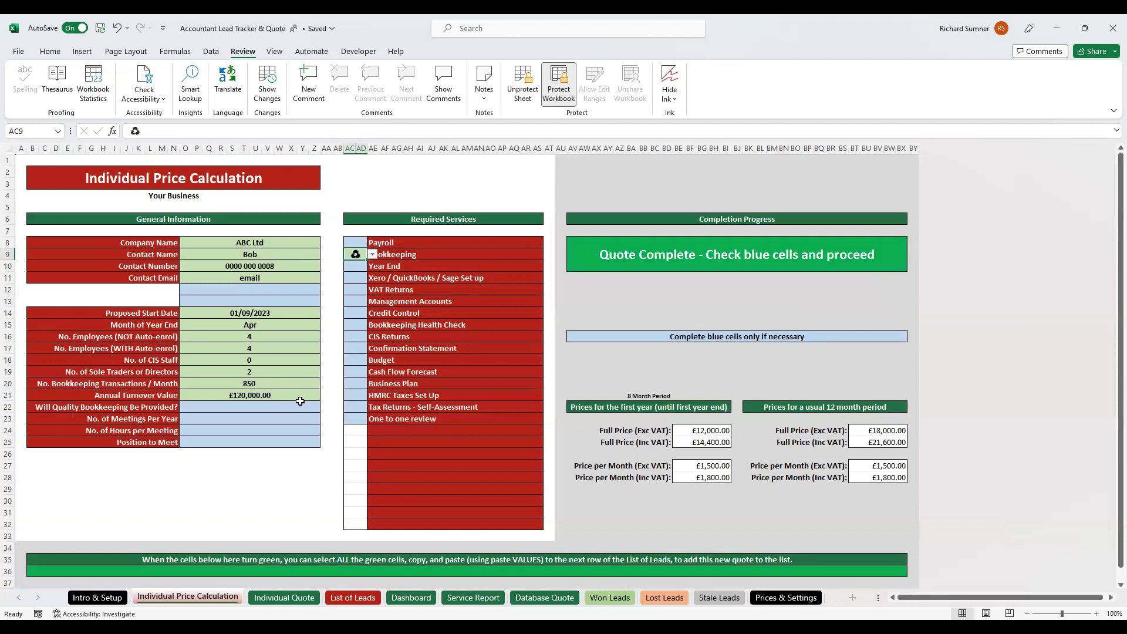
Mark Year End as a recurring required service and set the number of meetings per year to 1
{"action": "left_click", "coordinate": [359, 266]}
{"action": "left_click", "coordinate": [357, 287]}
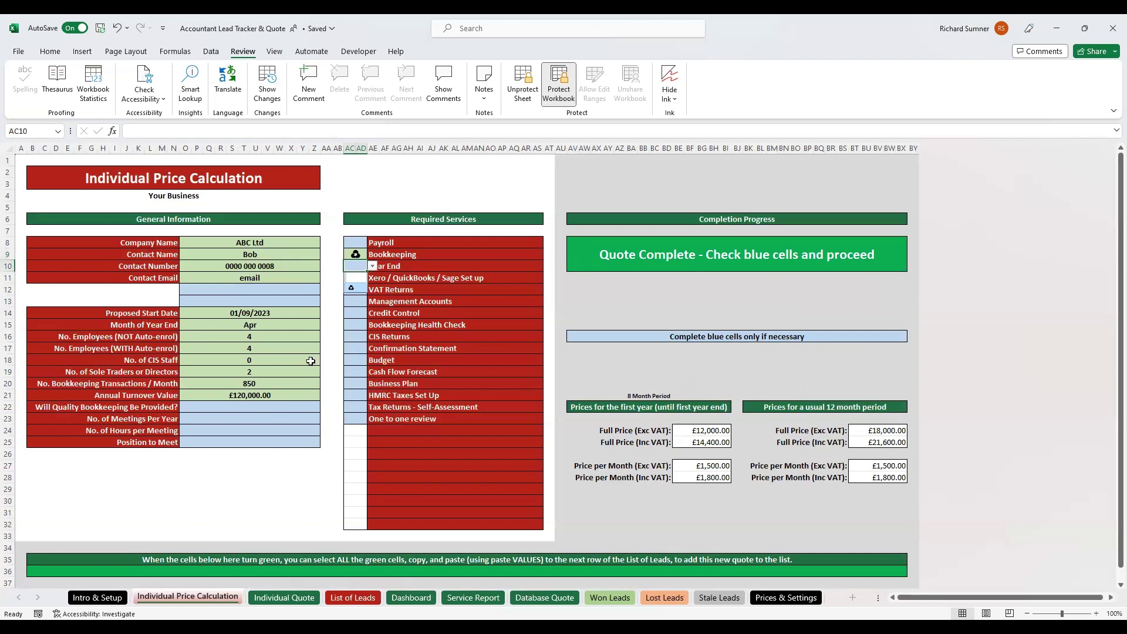
{"action": "left_click", "coordinate": [247, 419]}
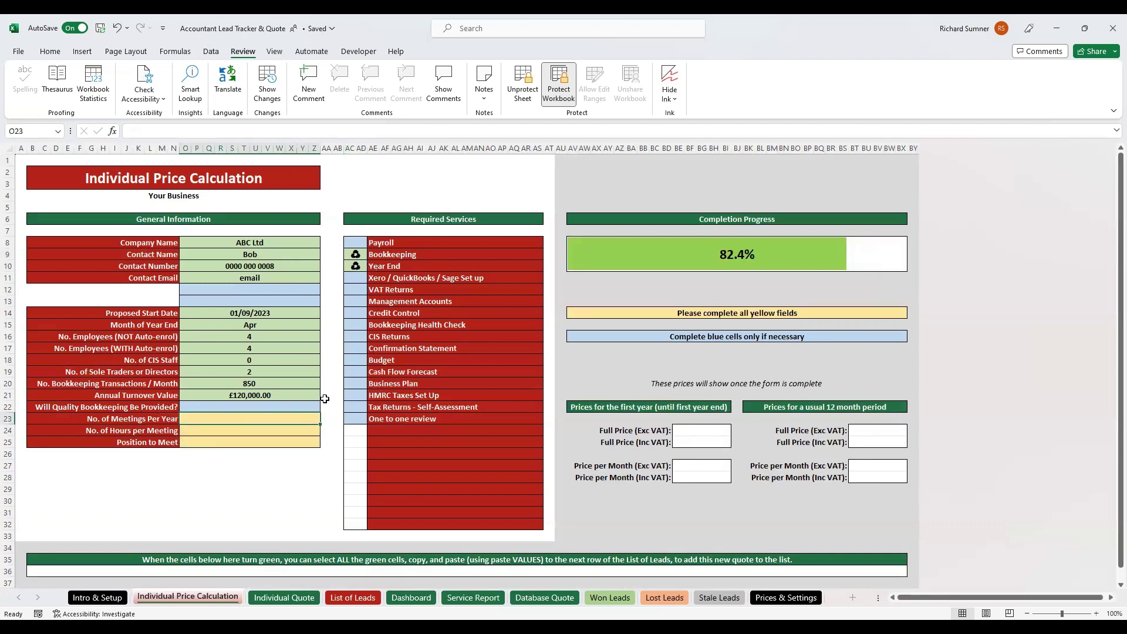
{"action": "type", "text": "1"}
{"action": "key", "text": "Return"}
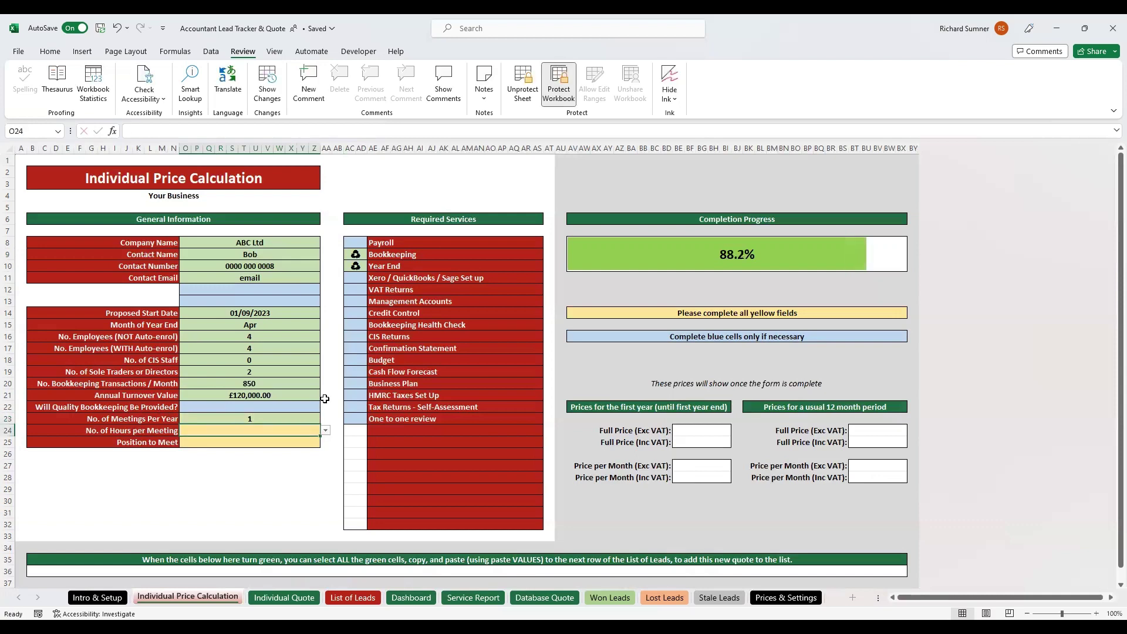
Set the number of hours per meeting to 2.0 and the position to meet to Director
{"action": "left_click", "coordinate": [325, 434]}
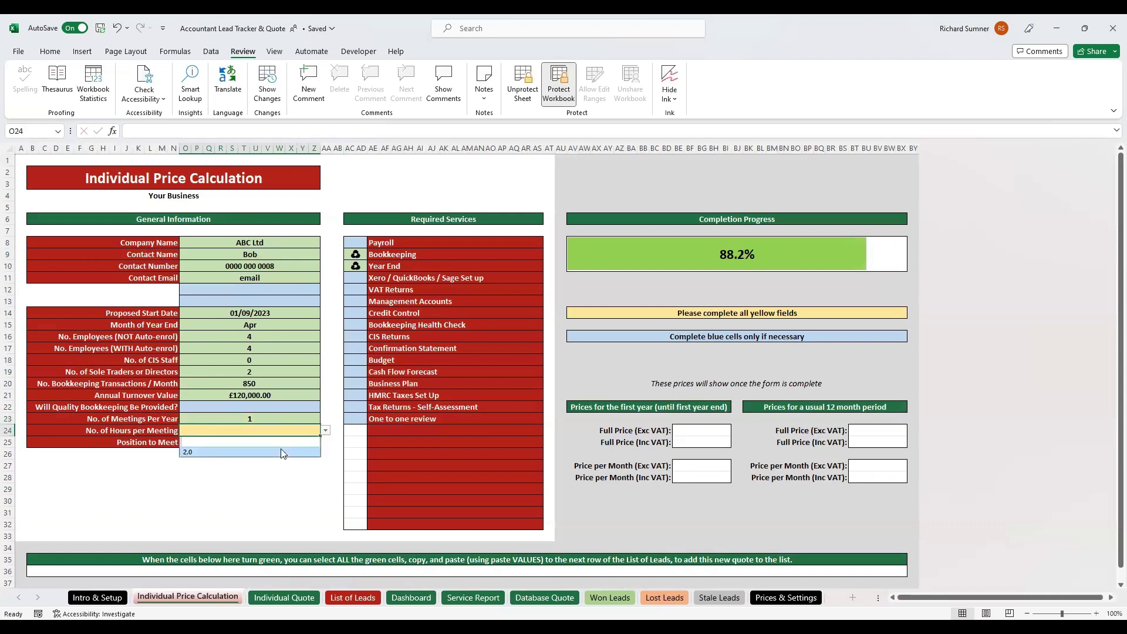
{"action": "left_click", "coordinate": [312, 451]}
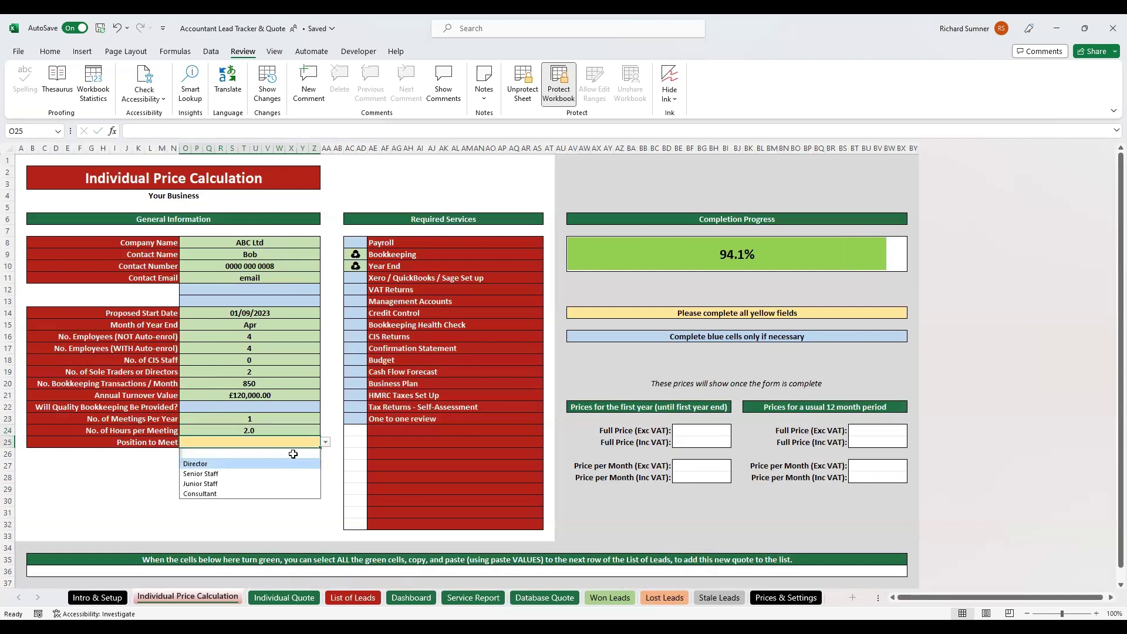
{"action": "left_click", "coordinate": [293, 464]}
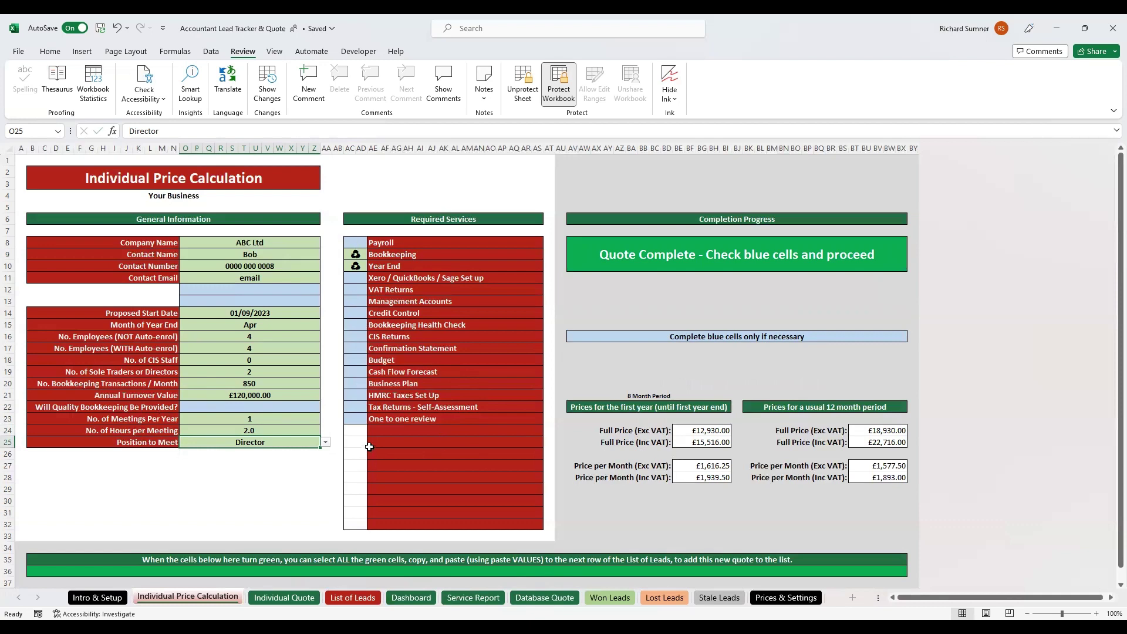
Compare the frequency options offered for Management Accounts, Payroll and Cash Flow Forecast in the required services
{"action": "left_click", "coordinate": [357, 303]}
{"action": "left_click", "coordinate": [373, 301]}
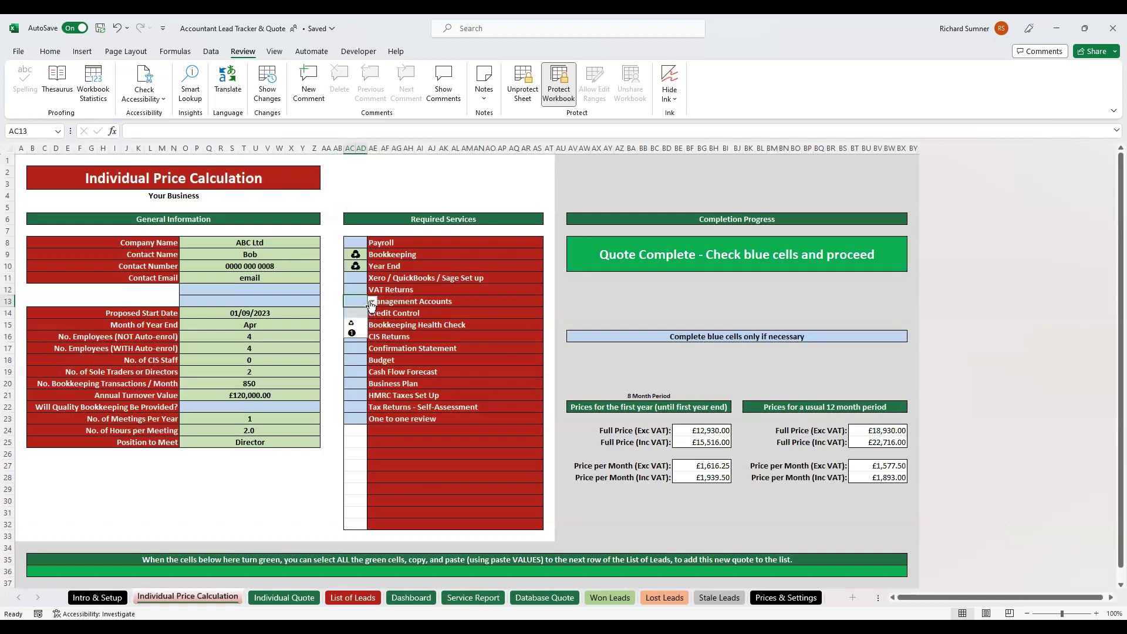
{"action": "left_click", "coordinate": [361, 242]}
{"action": "left_click", "coordinate": [373, 242]}
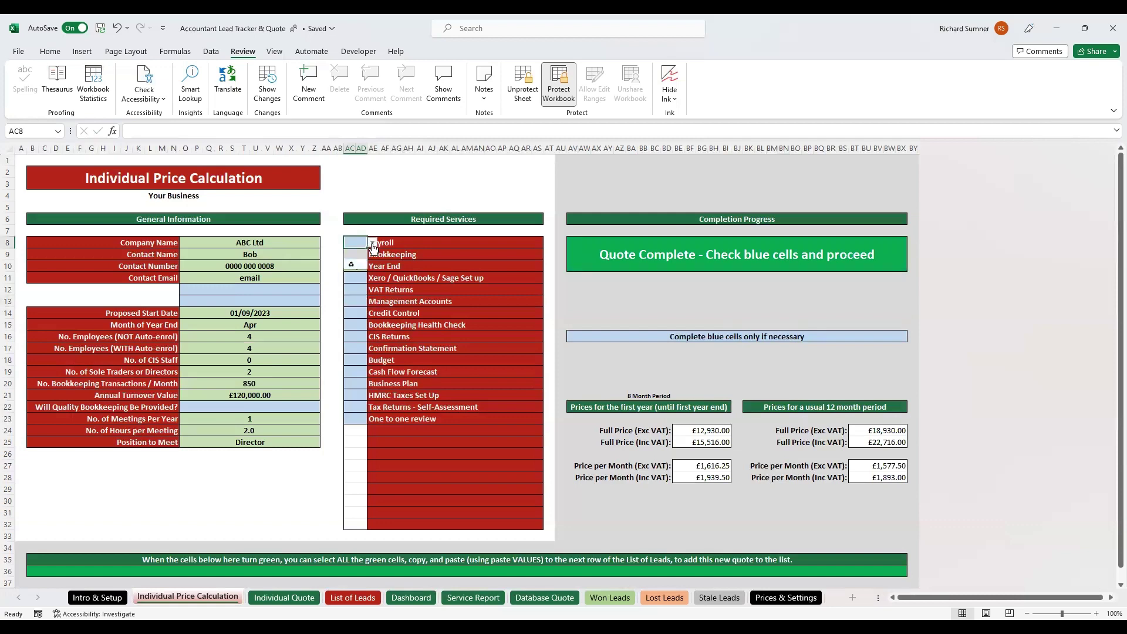
{"action": "left_click", "coordinate": [373, 243]}
{"action": "left_click", "coordinate": [358, 373]}
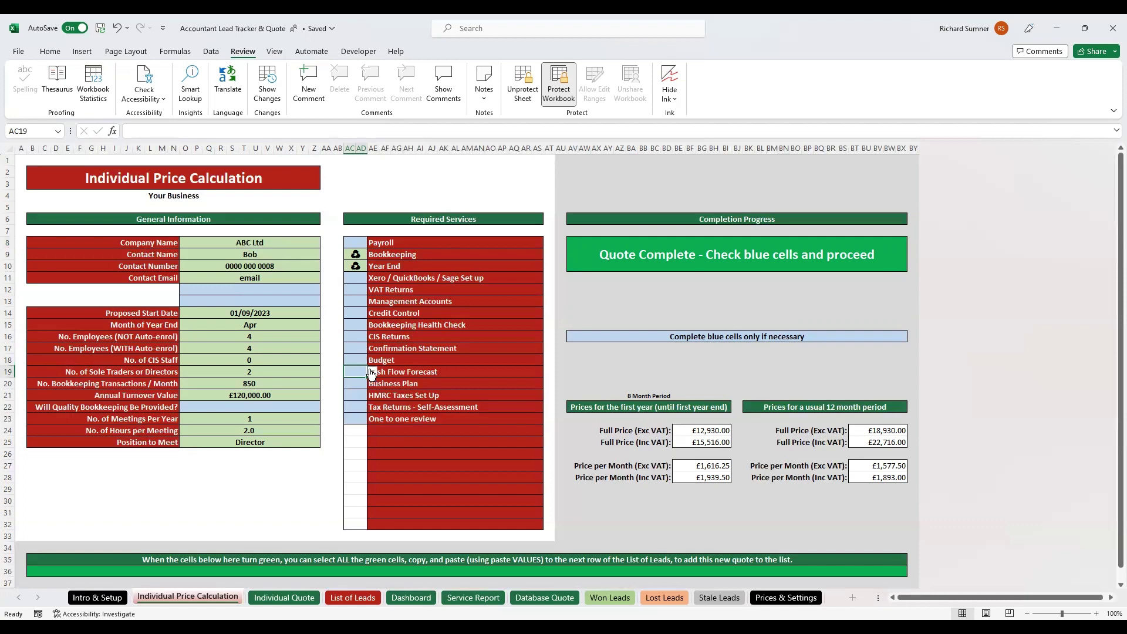
{"action": "left_click", "coordinate": [363, 385]}
{"action": "left_click", "coordinate": [404, 387]}
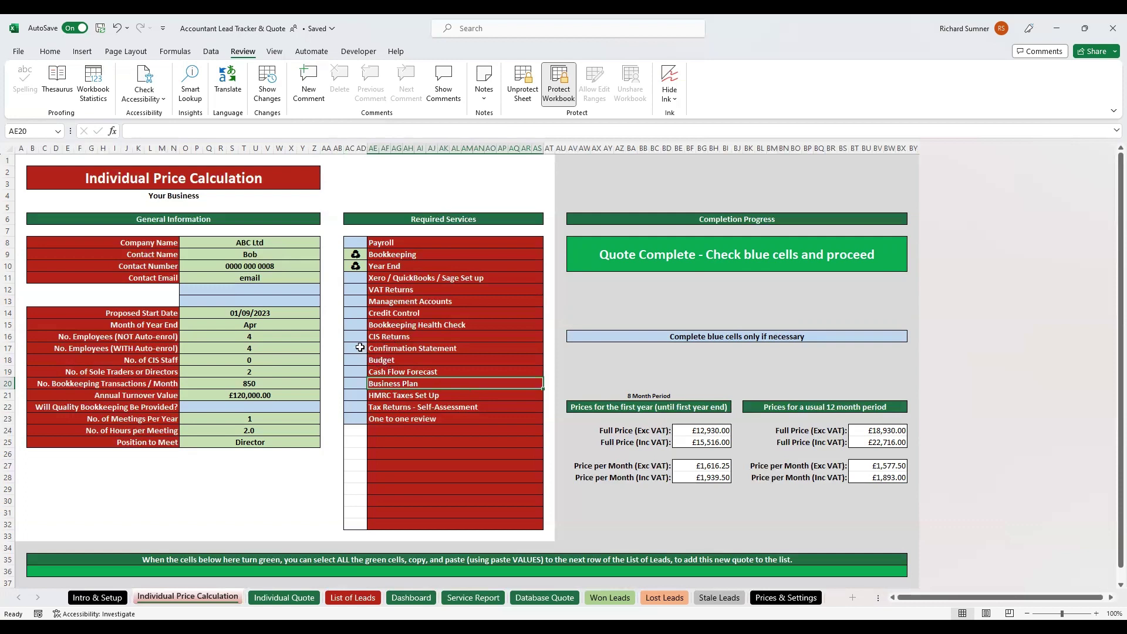
Mark Cash Flow Forecast as a one-off required service
{"action": "left_click", "coordinate": [359, 373]}
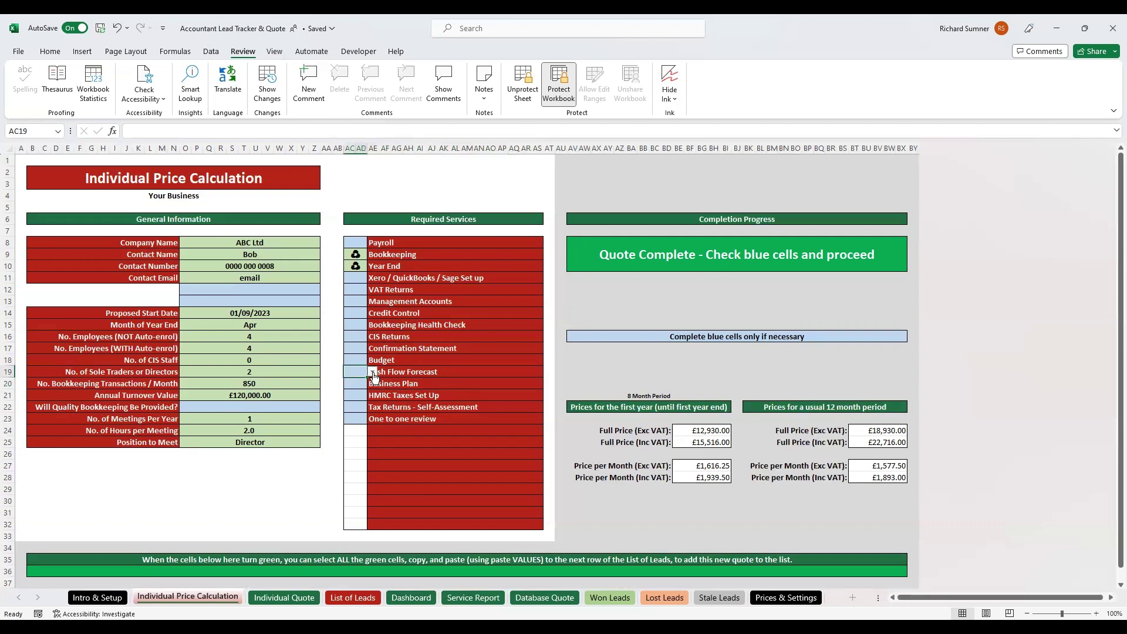
{"action": "left_click", "coordinate": [374, 374]}
{"action": "left_click", "coordinate": [360, 405]}
Mark Management Accounts as a recurring required service
{"action": "left_click", "coordinate": [363, 326]}
{"action": "left_click", "coordinate": [365, 313]}
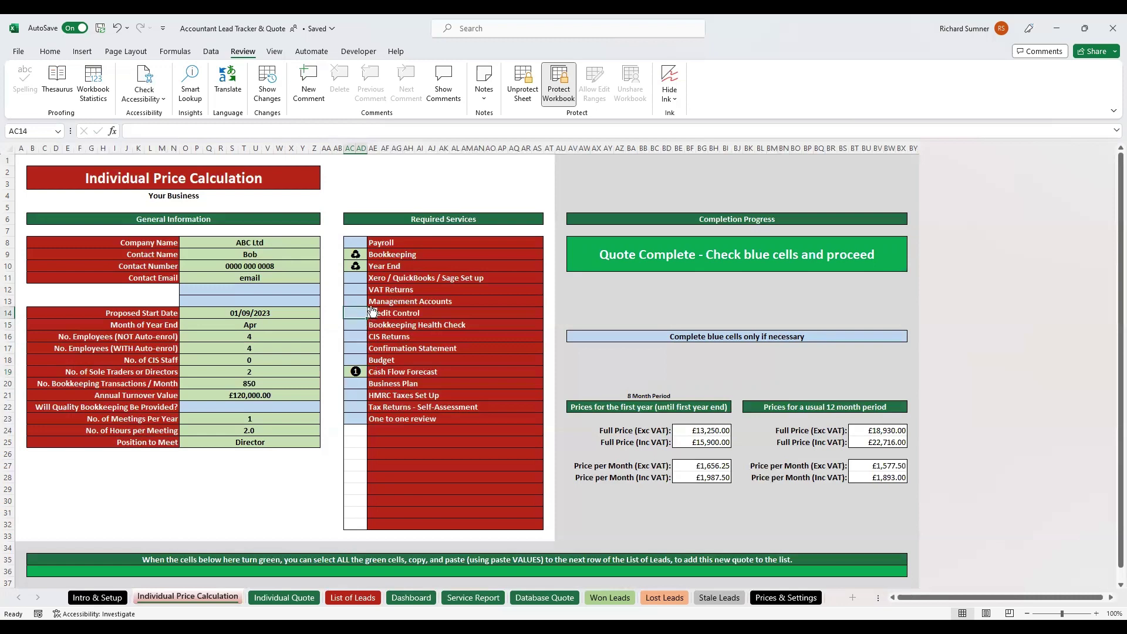
{"action": "left_click", "coordinate": [359, 301]}
{"action": "left_click", "coordinate": [372, 301]}
{"action": "left_click", "coordinate": [361, 323]}
Check the frequency options offered for Credit Control in the required services
{"action": "left_click", "coordinate": [360, 313]}
{"action": "left_click", "coordinate": [372, 313]}
{"action": "left_click", "coordinate": [362, 317]}
{"action": "left_click", "coordinate": [307, 452]}
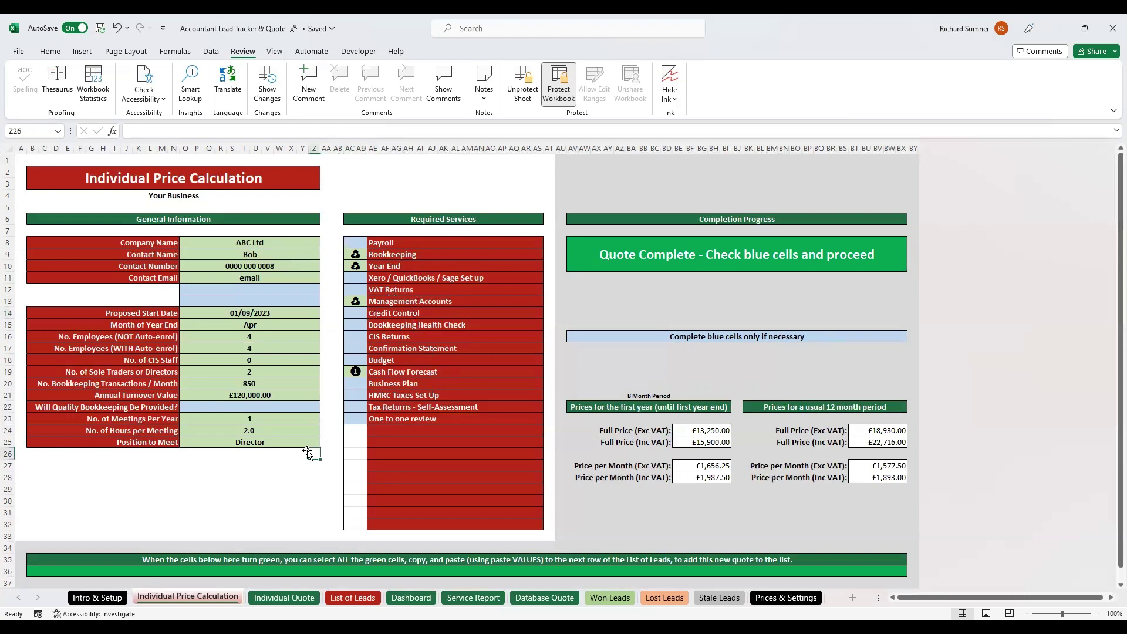
{"action": "key", "text": "ctrl+Home"}
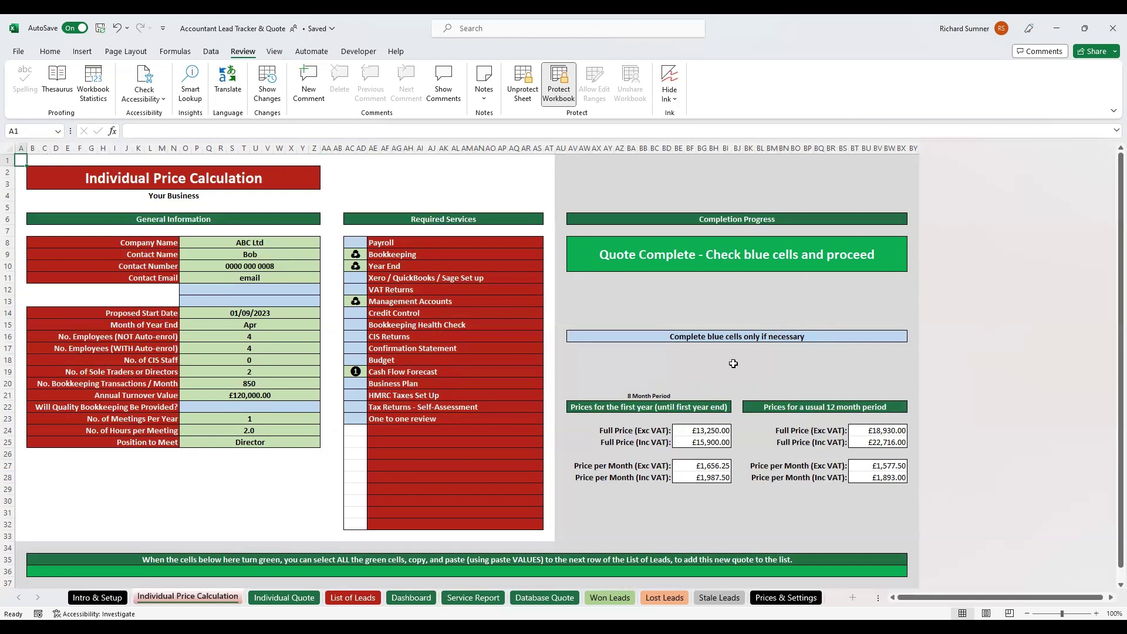
Try out the tick for whether quality bookkeeping will be provided, and clear it again
{"action": "left_click", "coordinate": [206, 410]}
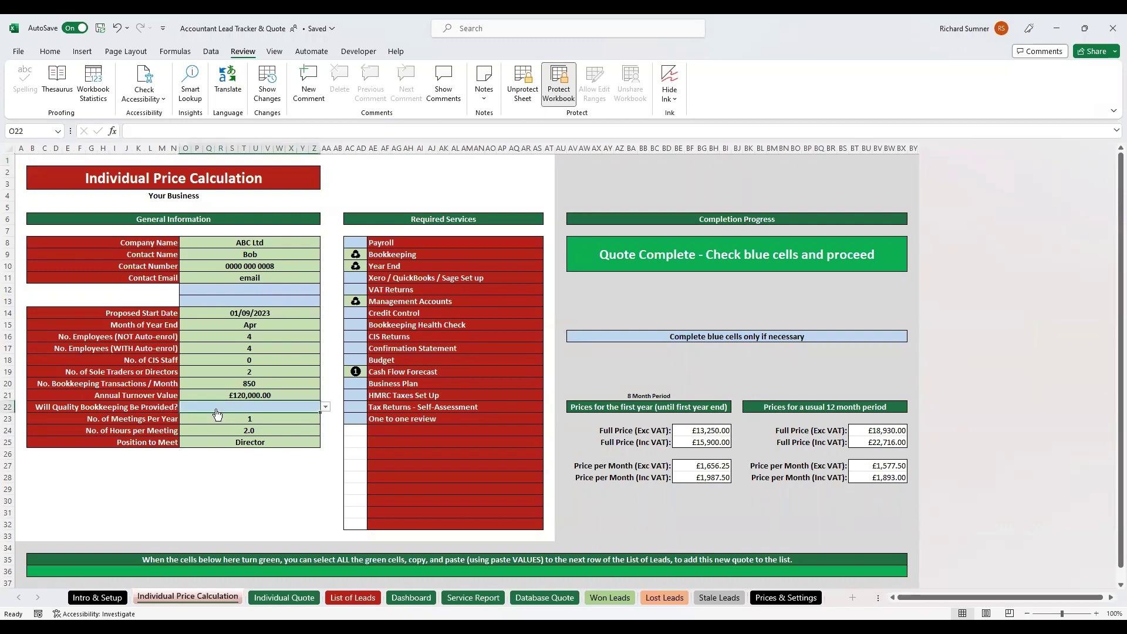
{"action": "left_click", "coordinate": [326, 408]}
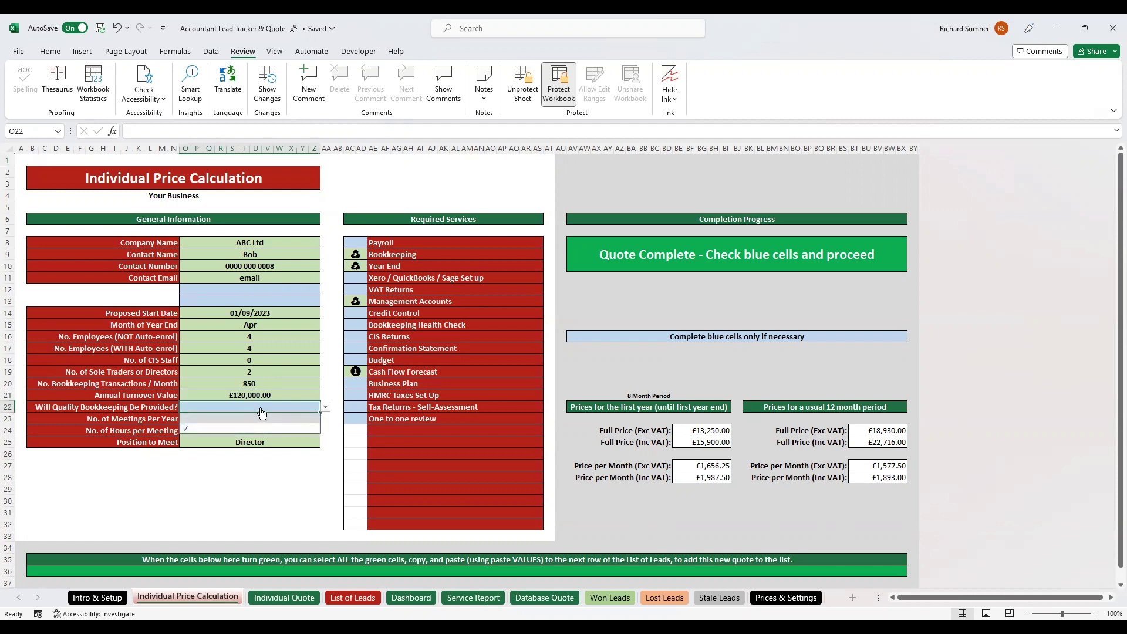
{"action": "left_click", "coordinate": [271, 415]}
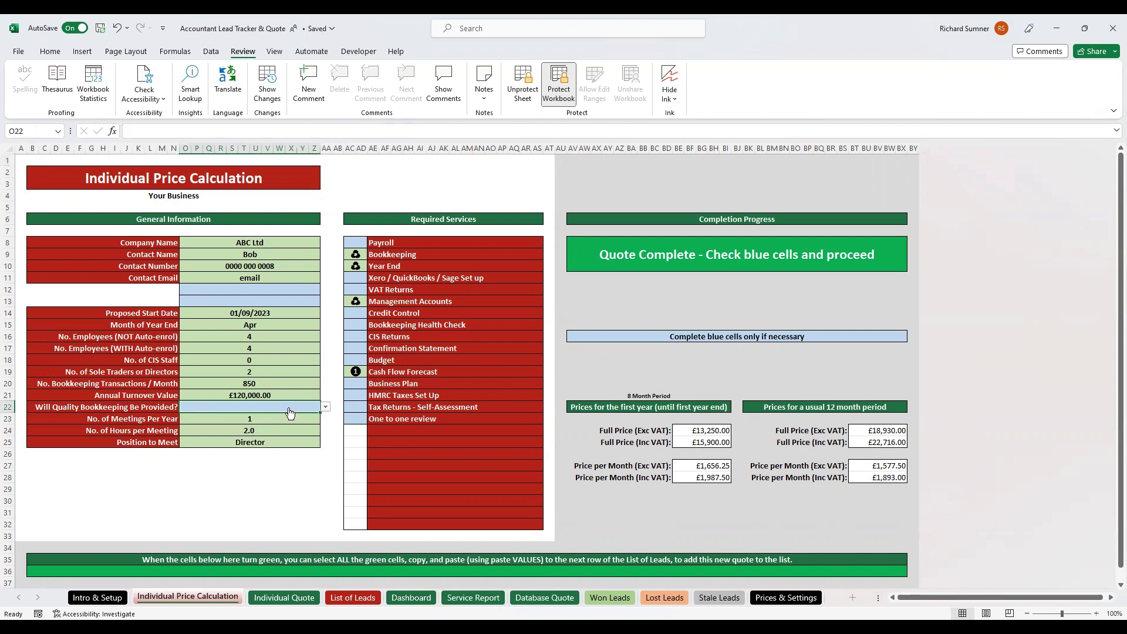
{"action": "left_click", "coordinate": [326, 407]}
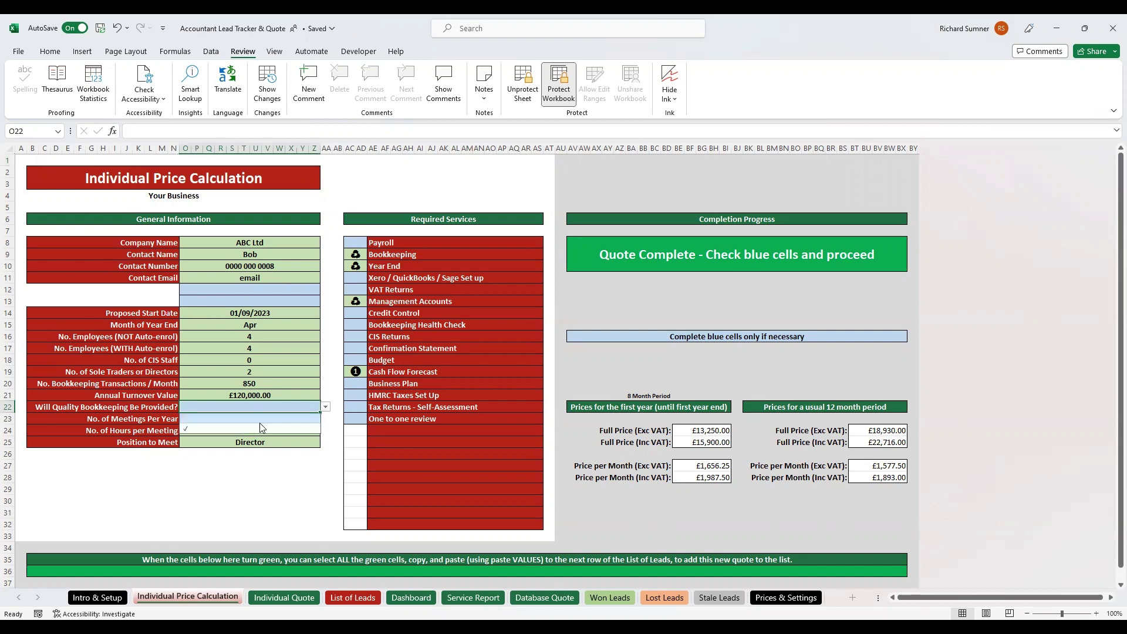
{"action": "left_click", "coordinate": [262, 425]}
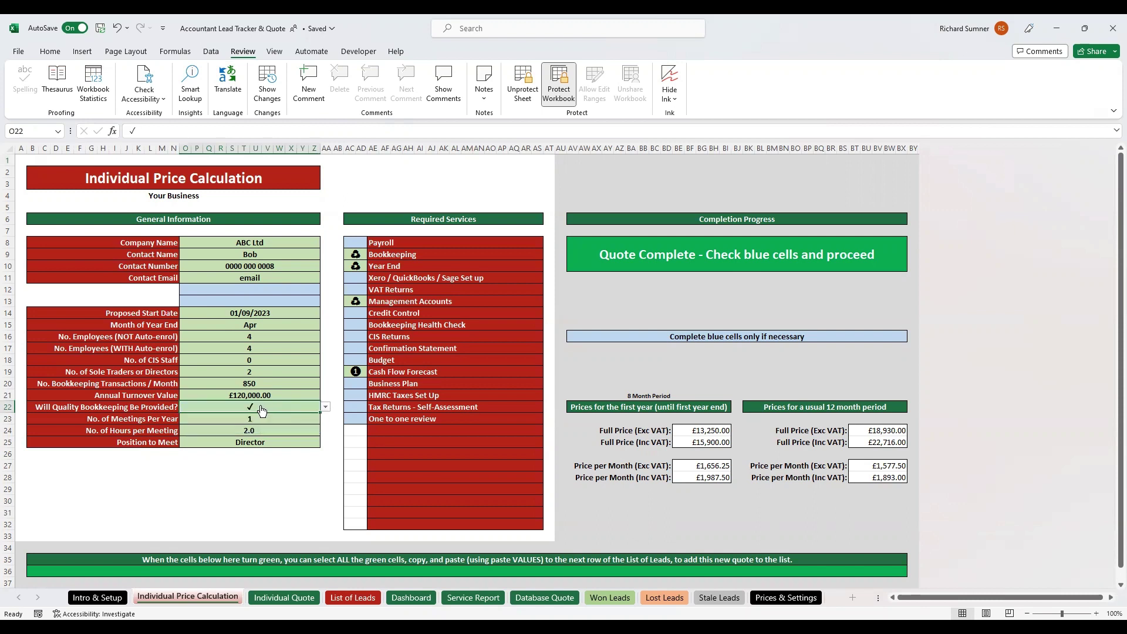
{"action": "key", "text": "BackSpace"}
{"action": "key", "text": "Return"}
{"action": "left_click", "coordinate": [262, 409]}
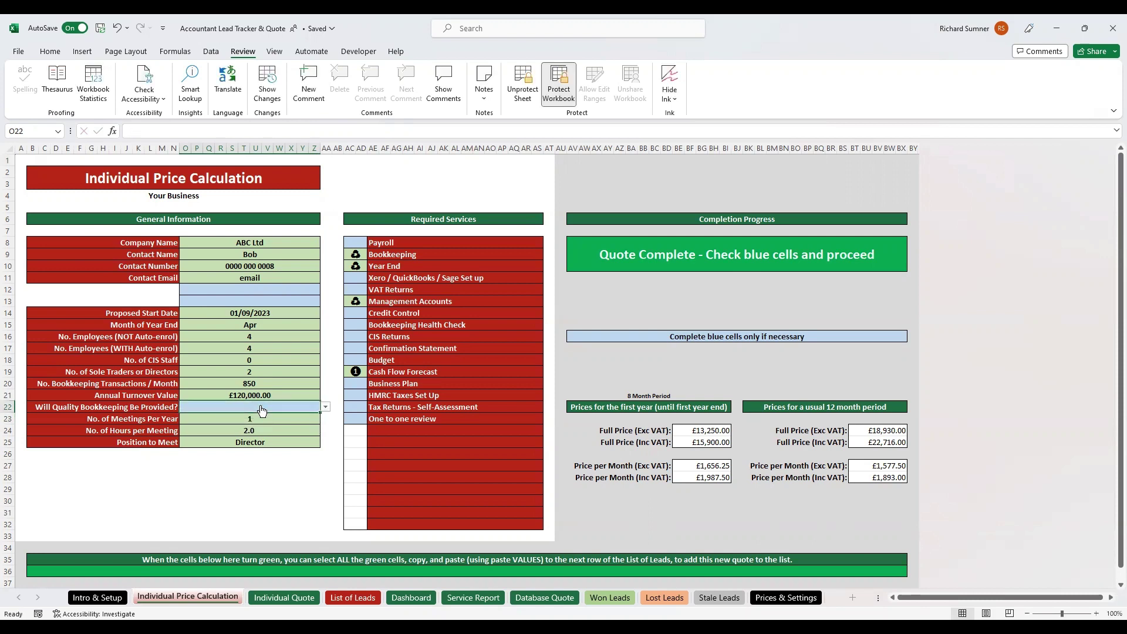
Remove the recurring mark from Bookkeeping in the required services
{"action": "left_click", "coordinate": [357, 254]}
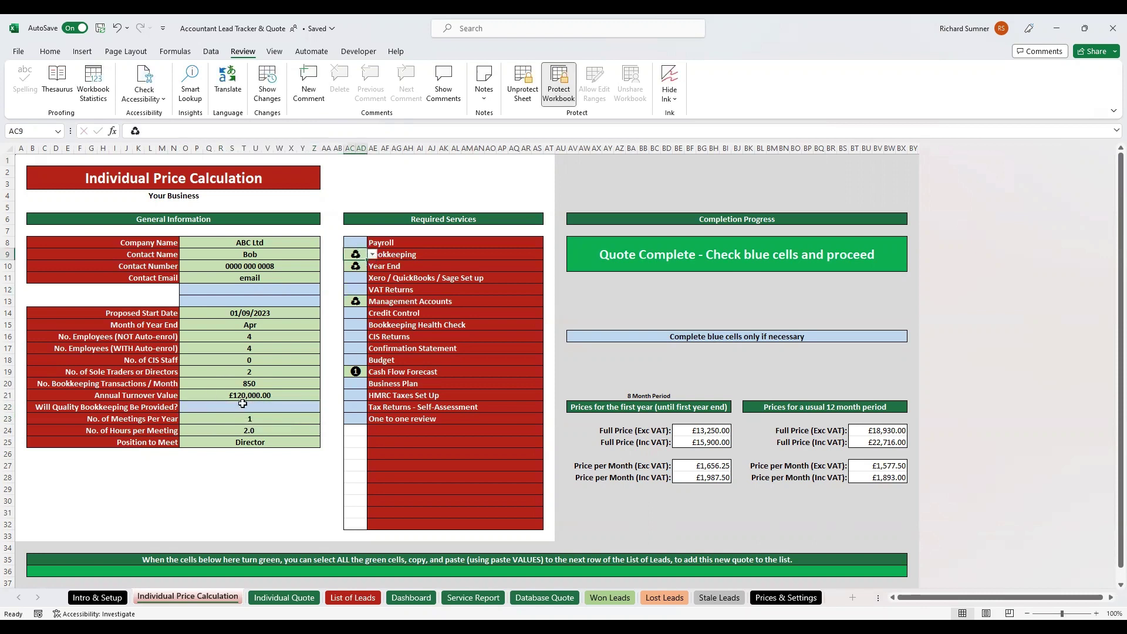
{"action": "left_click", "coordinate": [243, 405]}
{"action": "left_click", "coordinate": [362, 244]}
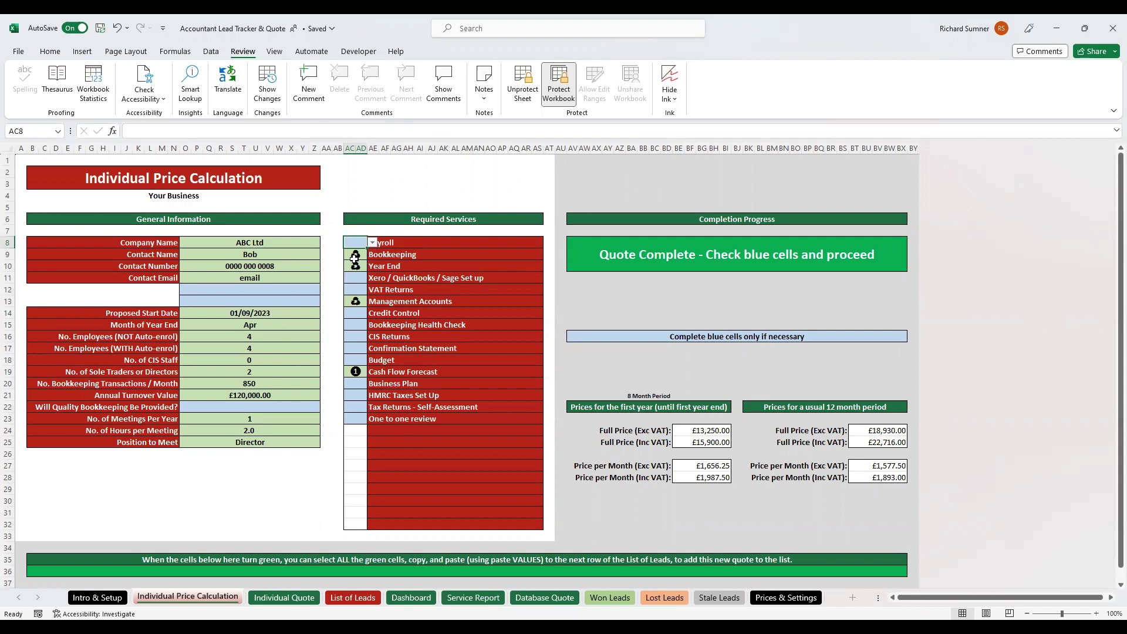
{"action": "left_click", "coordinate": [356, 259]}
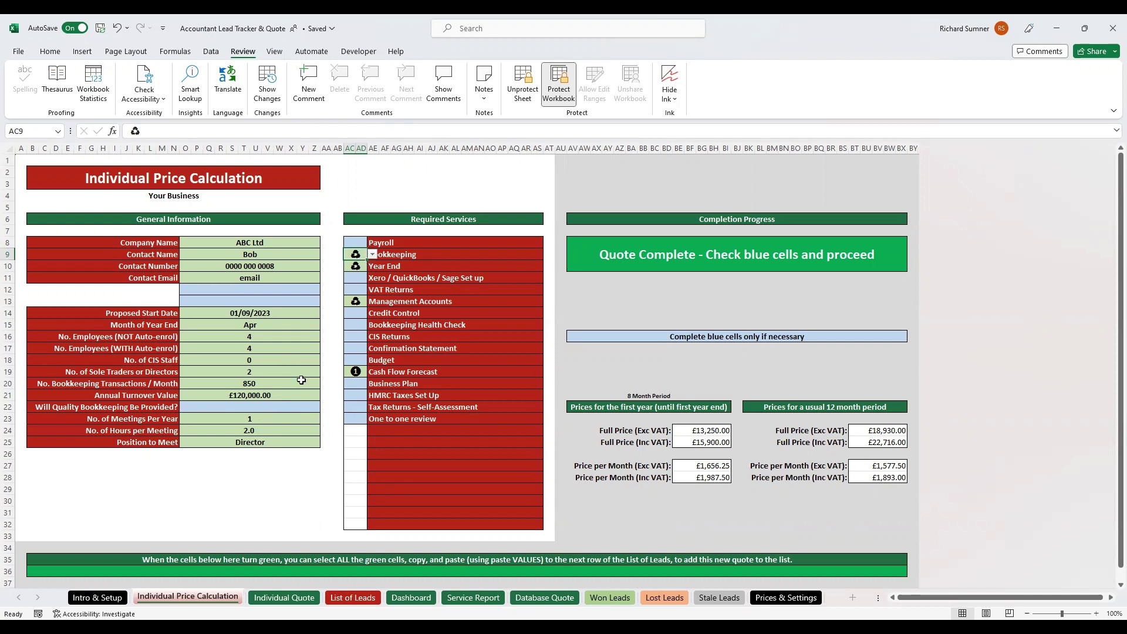
{"action": "key", "text": "Delete"}
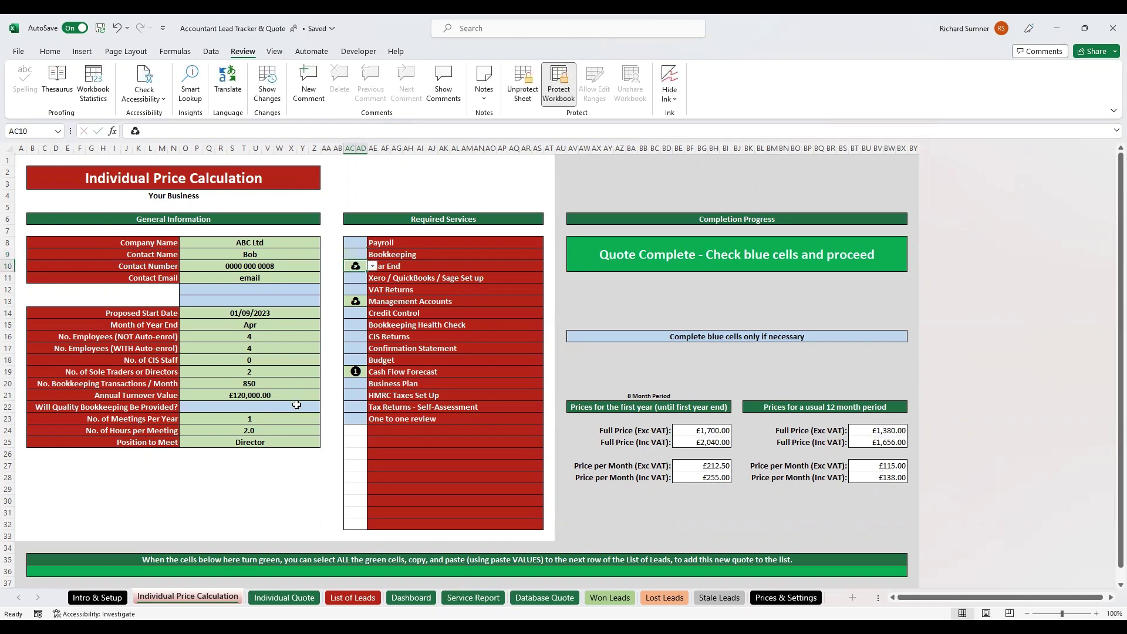
Tick that quality bookkeeping will be provided for the client
{"action": "left_click", "coordinate": [319, 409]}
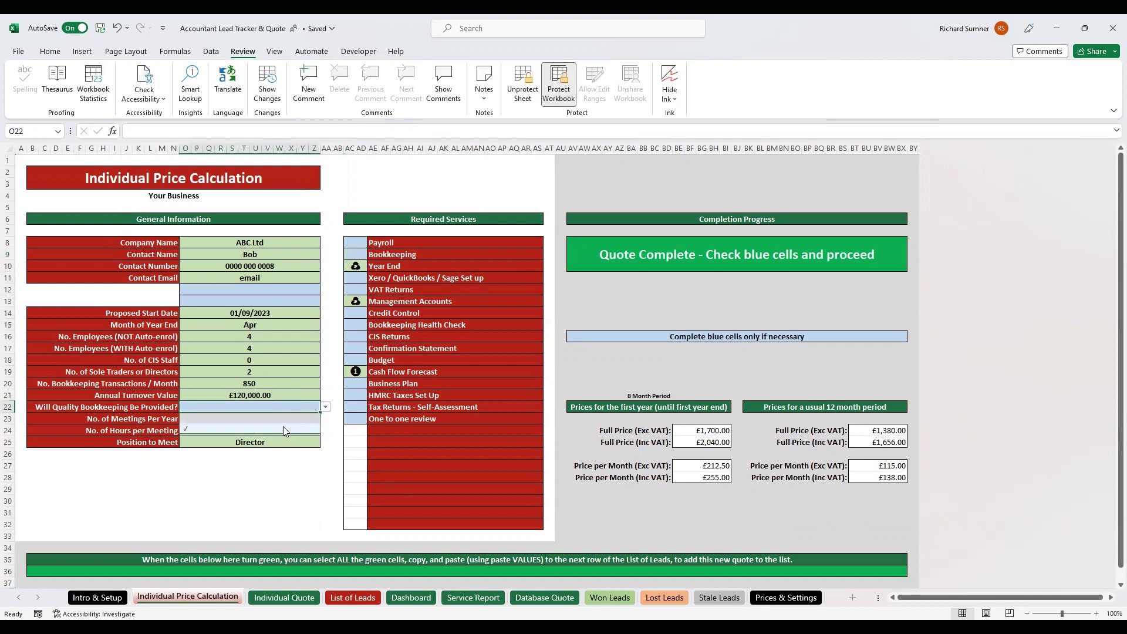
{"action": "left_click", "coordinate": [325, 407]}
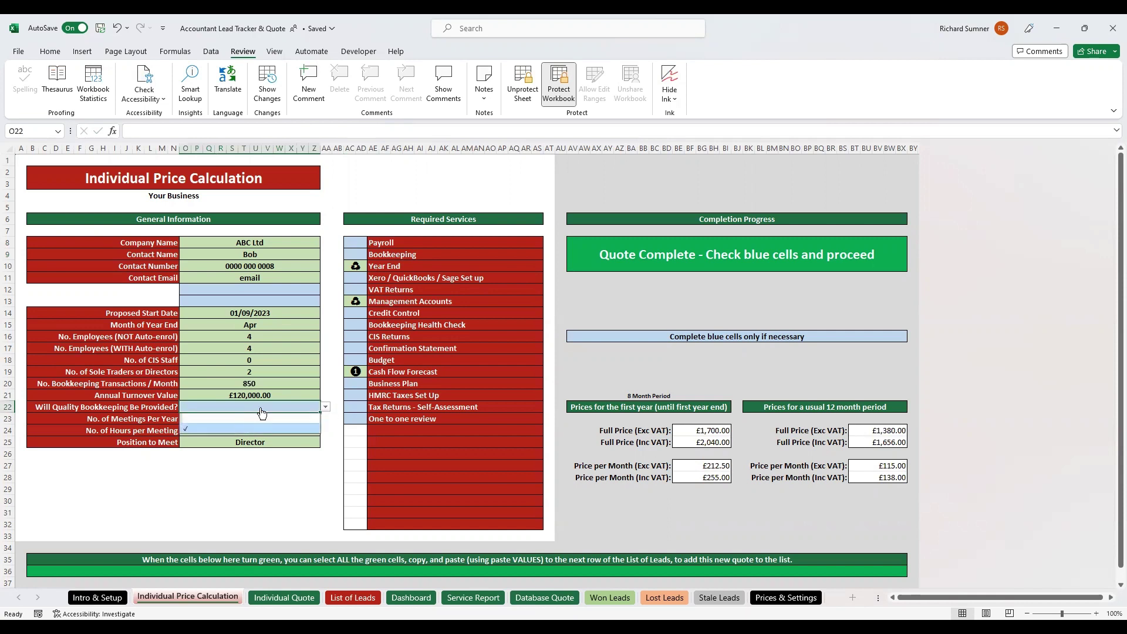
{"action": "key", "text": "Return"}
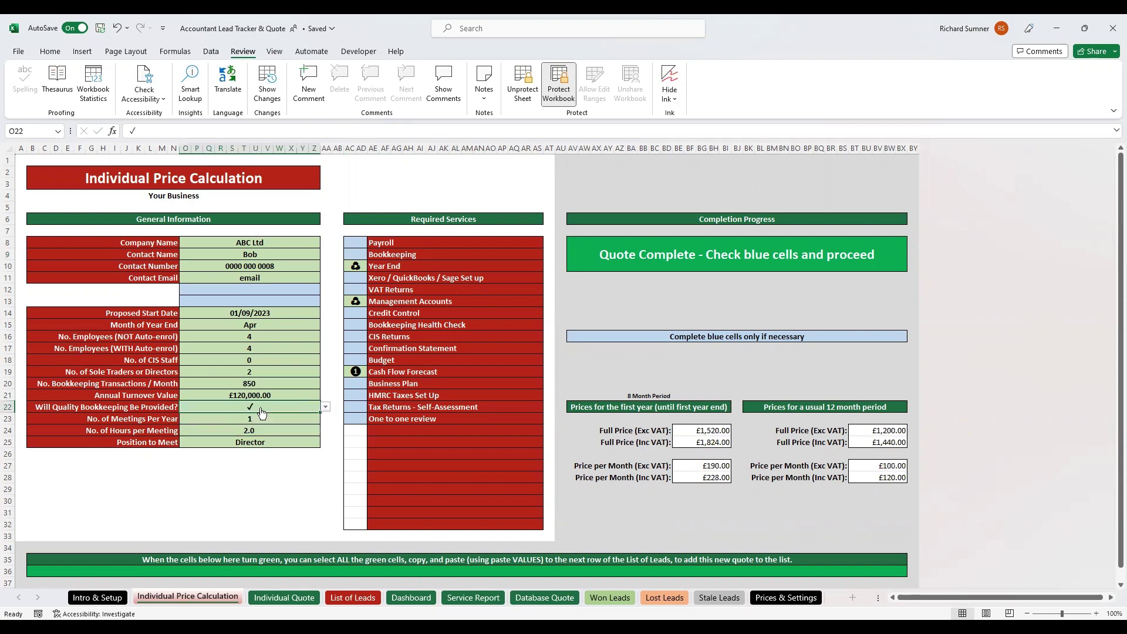
Restore Bookkeeping as a recurring required service and clear the tick for quality bookkeeping being provided
{"action": "left_click", "coordinate": [365, 255]}
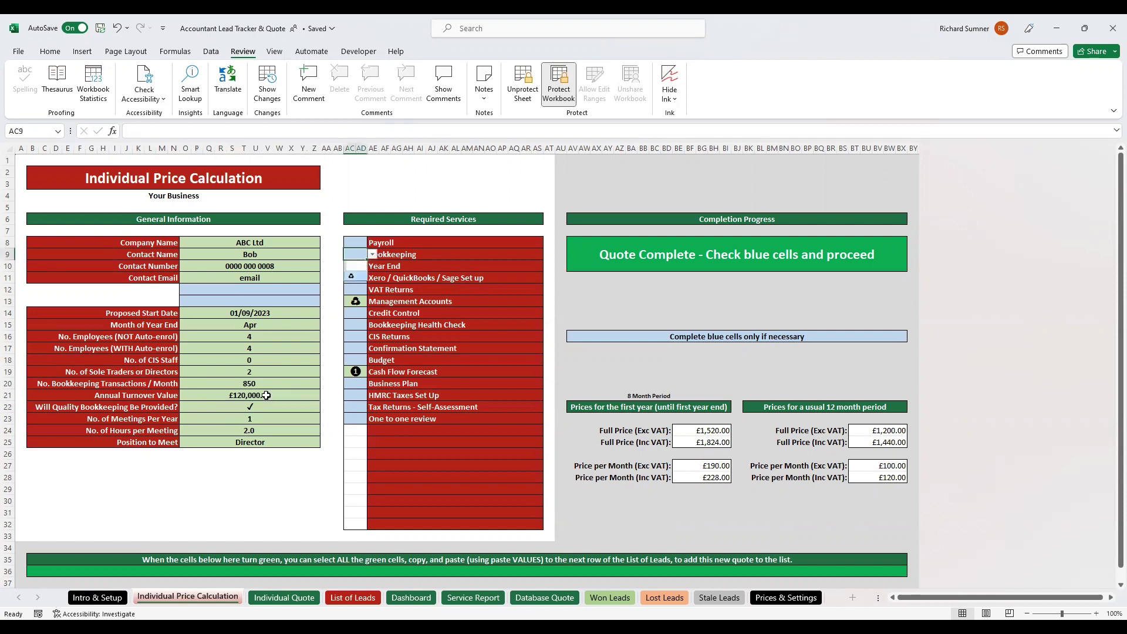
{"action": "left_click", "coordinate": [250, 410]}
{"action": "left_click", "coordinate": [251, 416]}
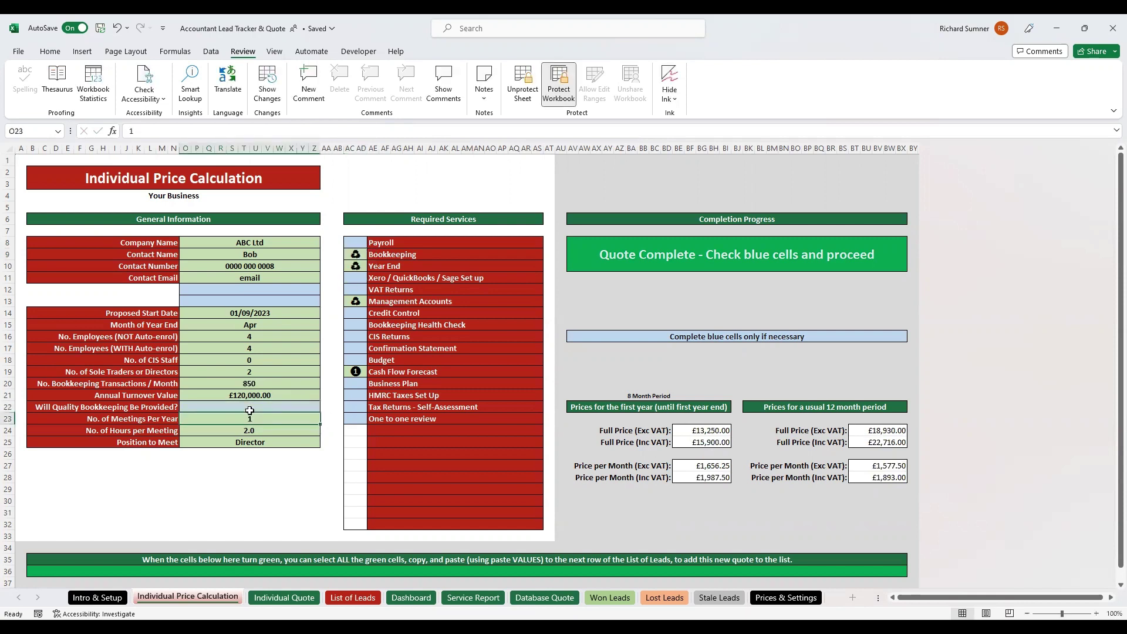
{"action": "key", "text": "ctrl+Home"}
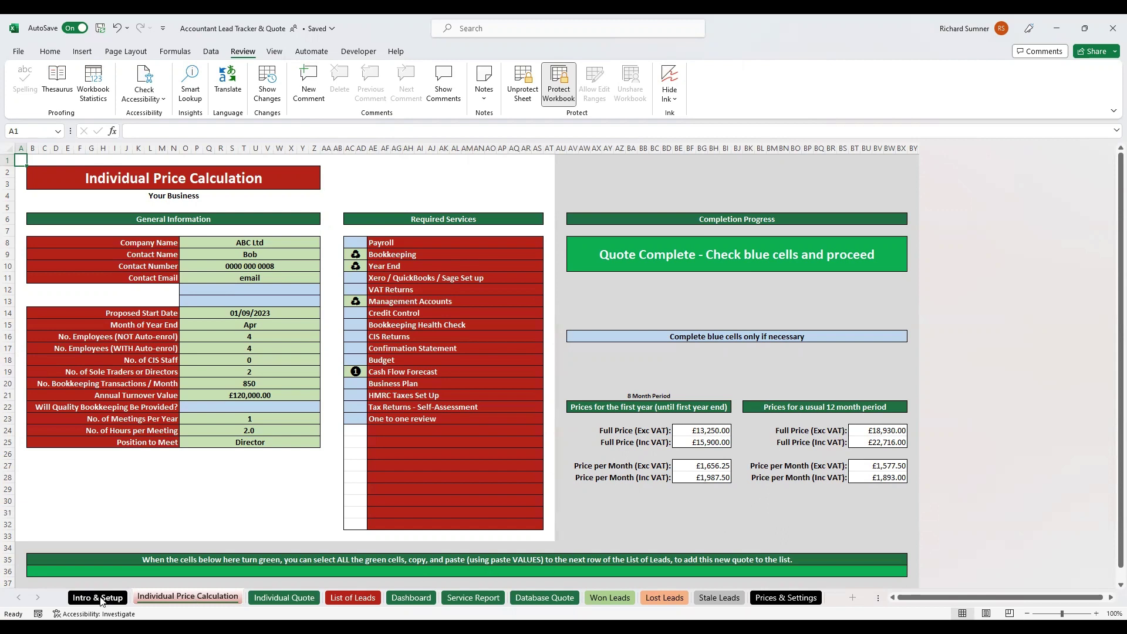
Try selecting the entire green quote row beneath the copy instruction for the List of Leads
{"action": "left_click_drag", "start_coordinate": [33, 571], "coordinate": [905, 568]}
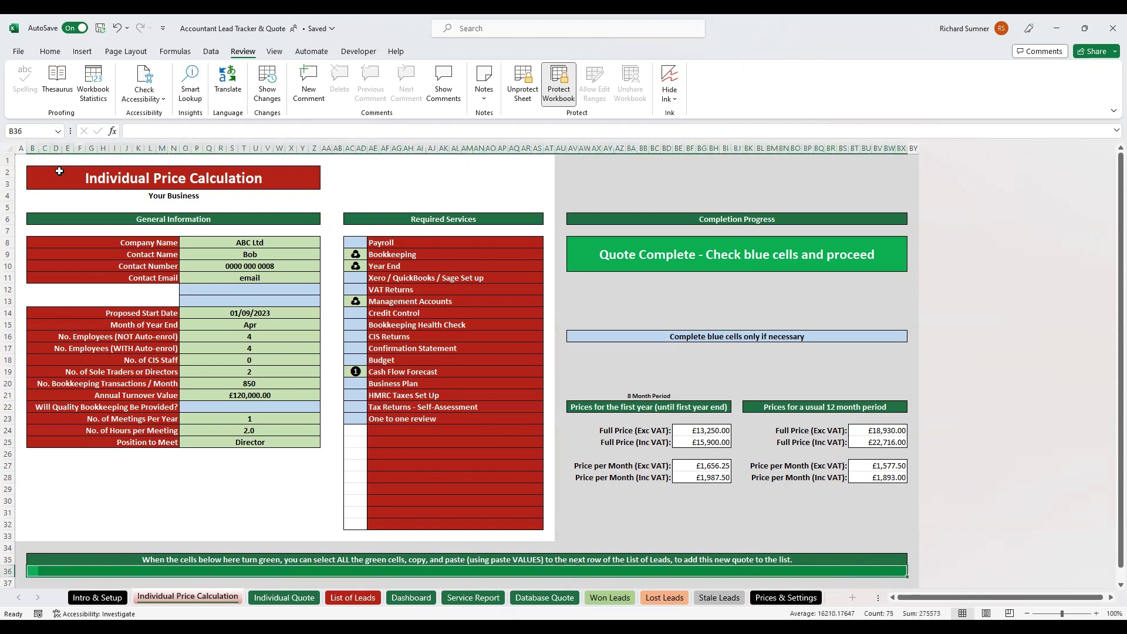
{"action": "left_click", "coordinate": [22, 160]}
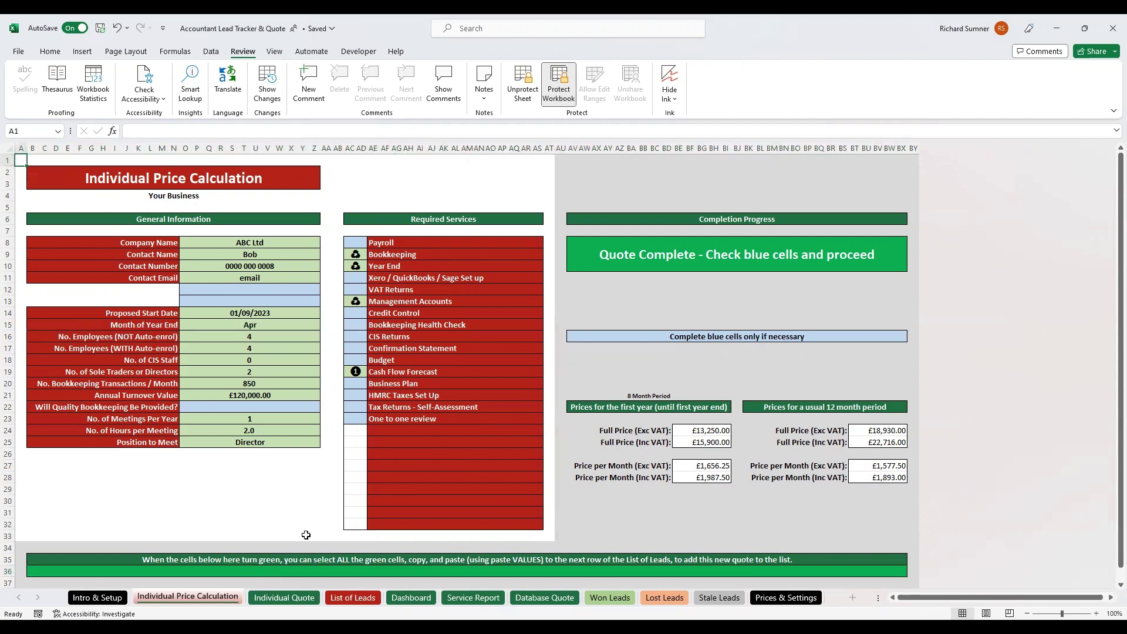
Open the Individual Quote sheet and review its selected services, first-year and ongoing prices, cost totals and underlying figures
{"action": "left_click", "coordinate": [284, 598]}
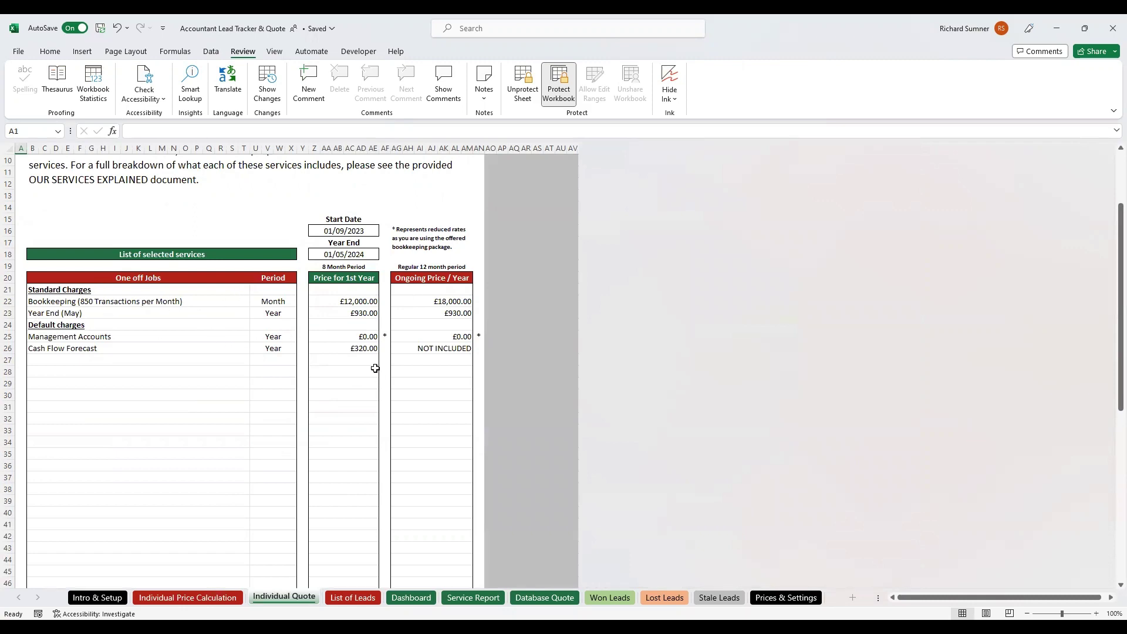
{"action": "scroll", "coordinate": [358, 320], "scroll_direction": "down", "scroll_amount": 3}
{"action": "scroll", "coordinate": [335, 404], "scroll_direction": "down", "scroll_amount": 4}
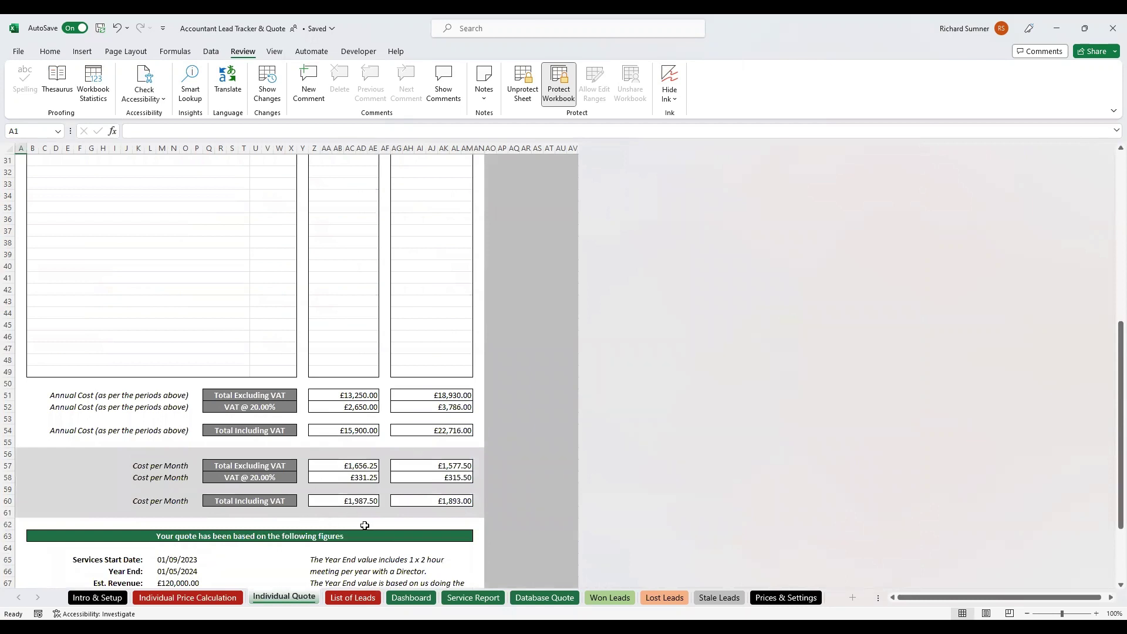
{"action": "scroll", "coordinate": [362, 469], "scroll_direction": "down", "scroll_amount": 3}
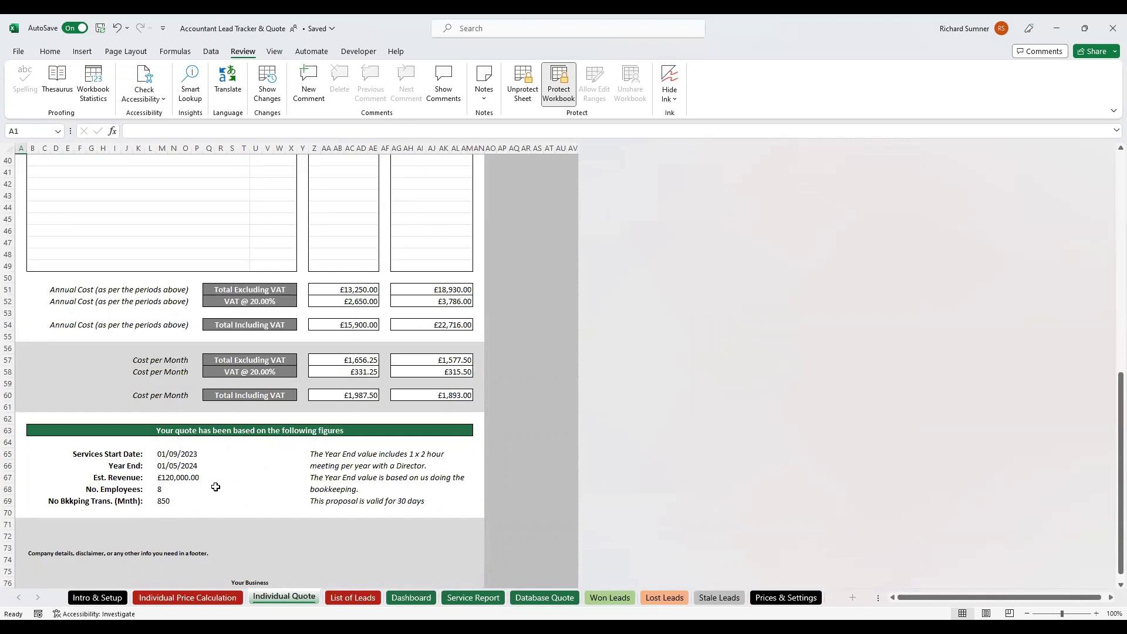
Turn on the logo space option beside the individual quote
{"action": "scroll", "coordinate": [206, 483], "scroll_direction": "down", "scroll_amount": 1}
{"action": "scroll", "coordinate": [206, 483], "scroll_direction": "up", "scroll_amount": 2}
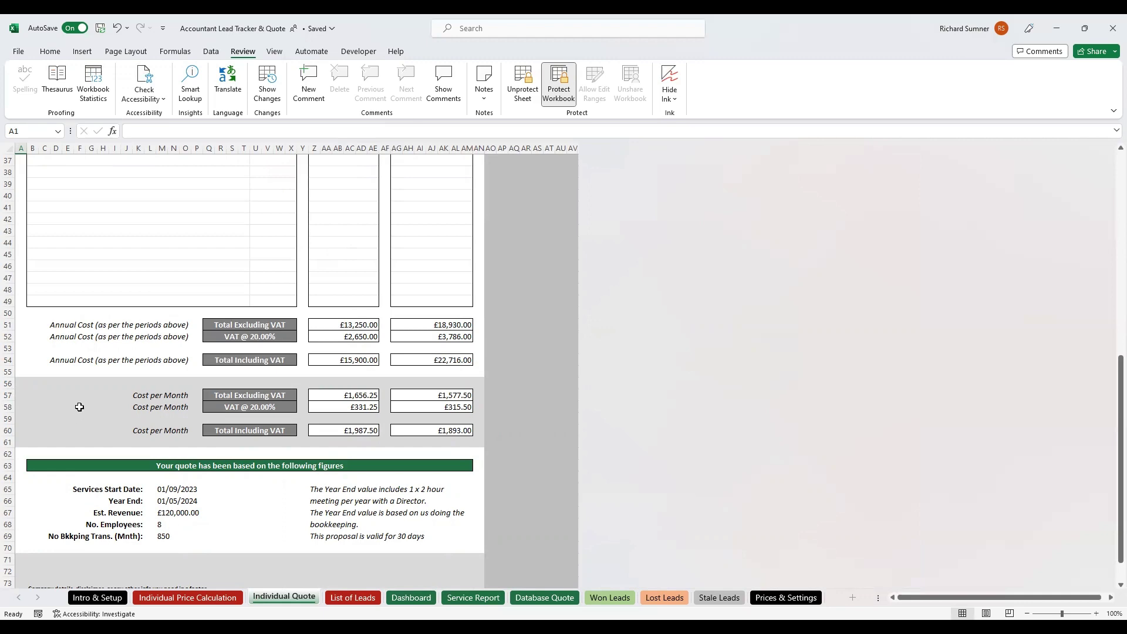
{"action": "scroll", "coordinate": [267, 363], "scroll_direction": "up", "scroll_amount": 11}
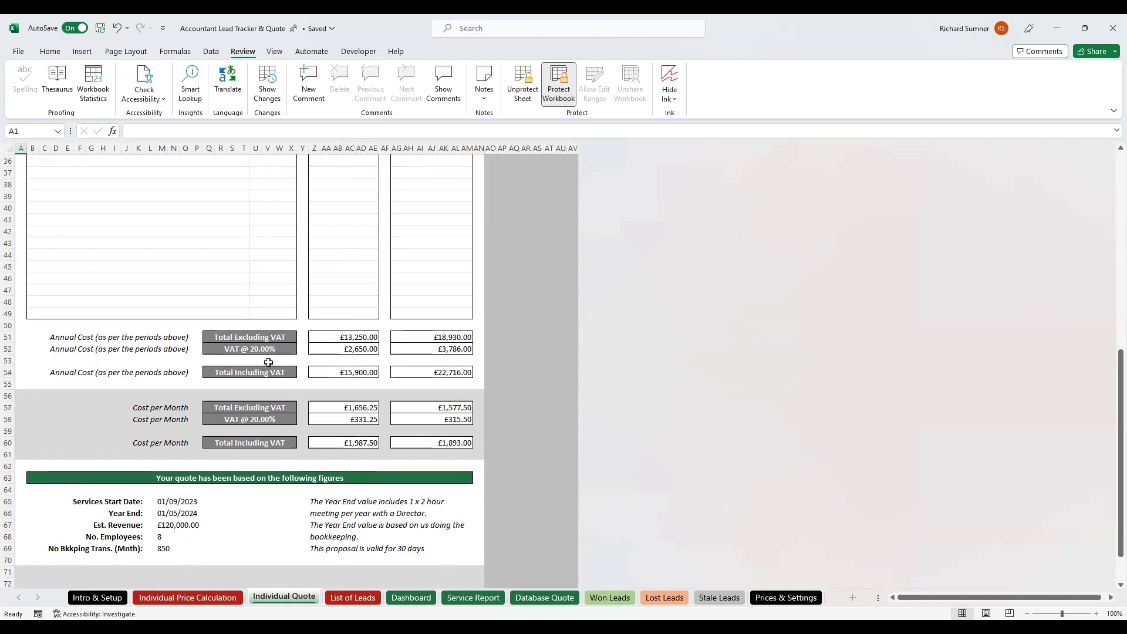
{"action": "scroll", "coordinate": [350, 293], "scroll_direction": "up", "scroll_amount": 1}
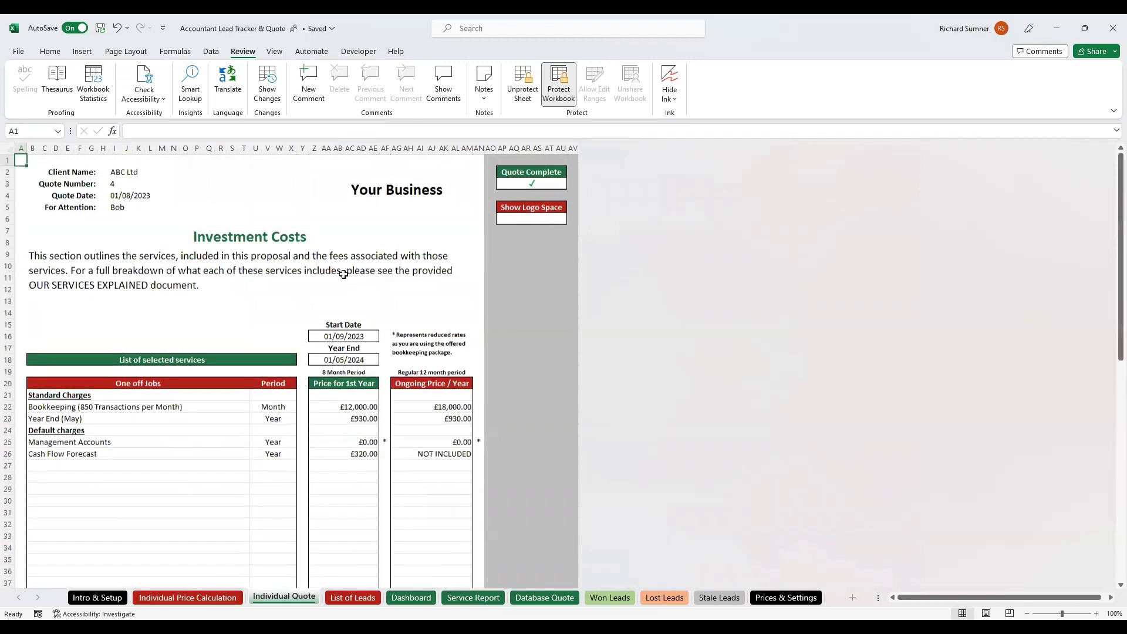
{"action": "left_click", "coordinate": [552, 217]}
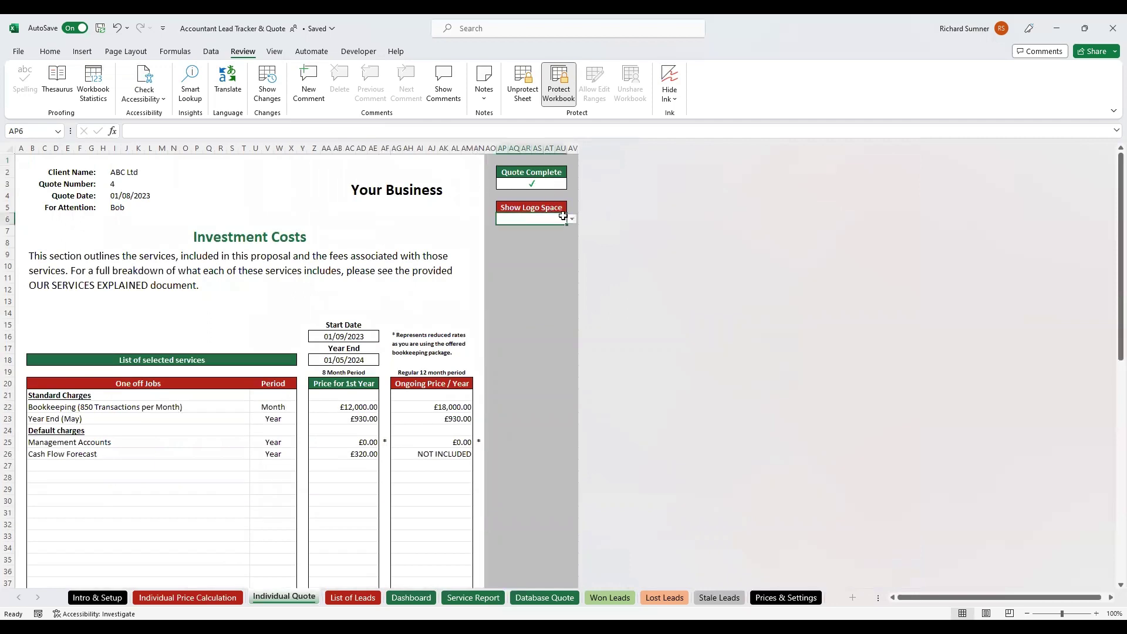
{"action": "left_click", "coordinate": [571, 219]}
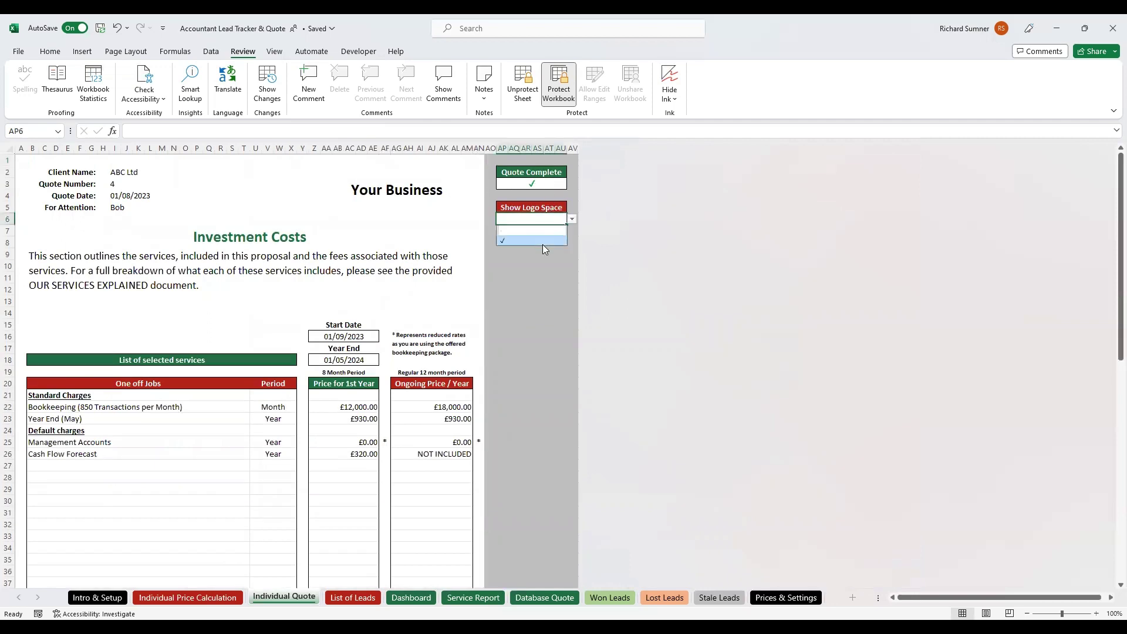
{"action": "key", "text": "Return"}
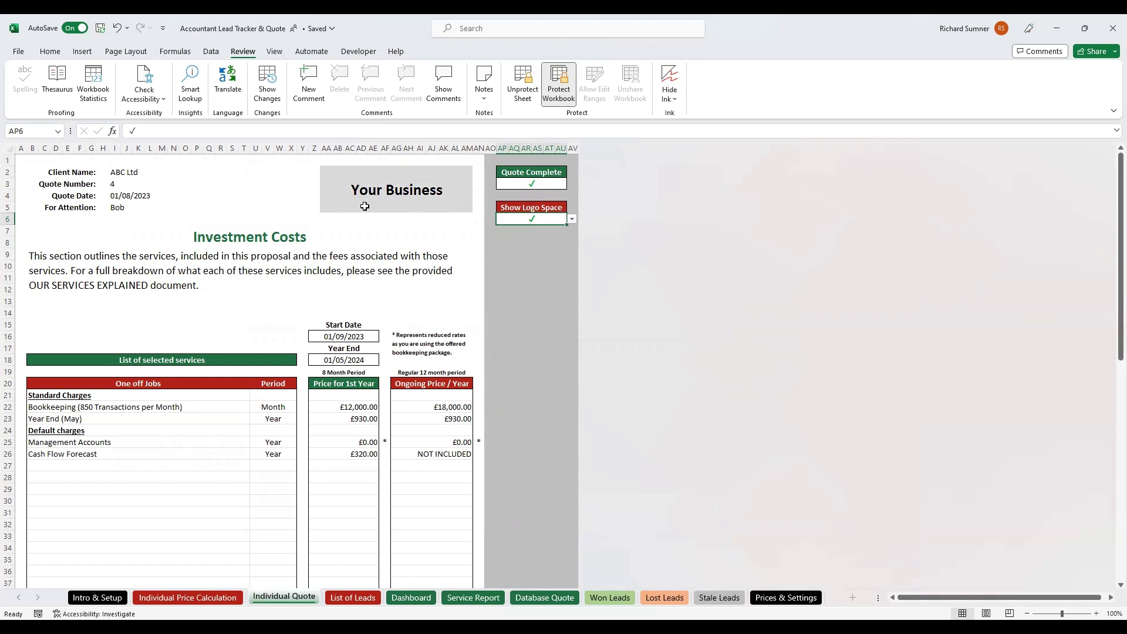
Clear the tick for showing the logo space on the individual quote
{"action": "left_click", "coordinate": [572, 220]}
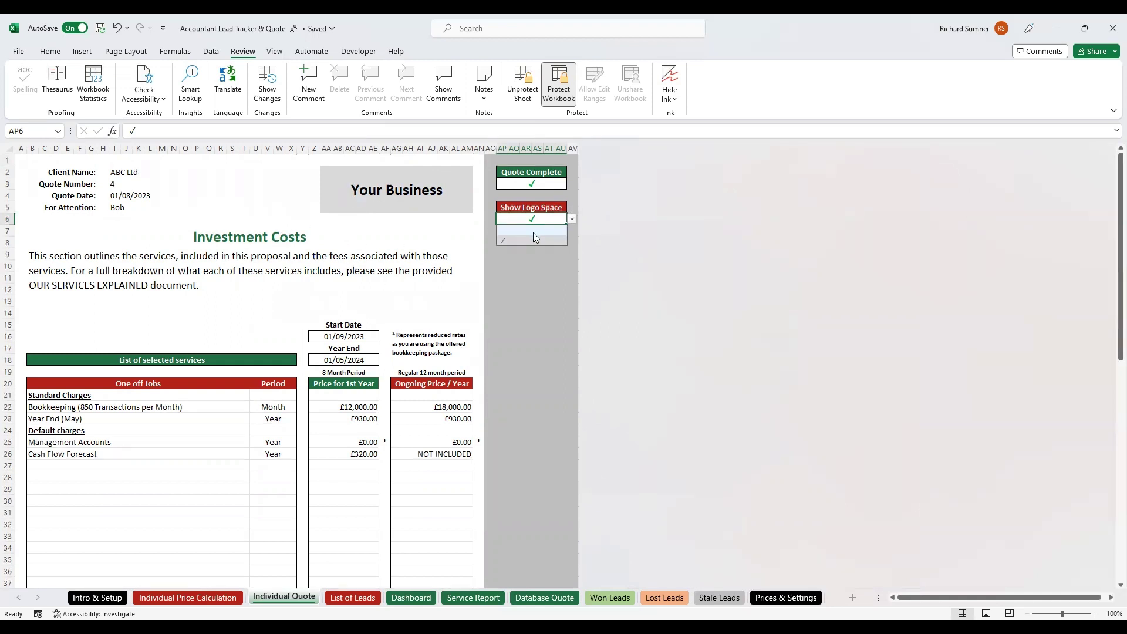
{"action": "left_click", "coordinate": [534, 233]}
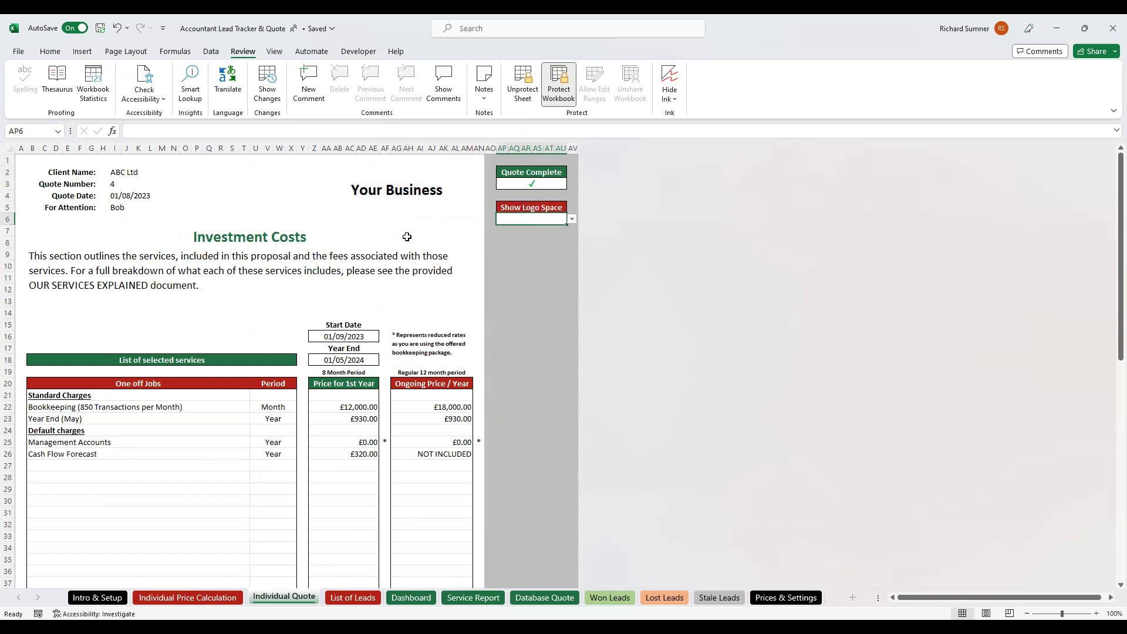
{"action": "left_click", "coordinate": [23, 161]}
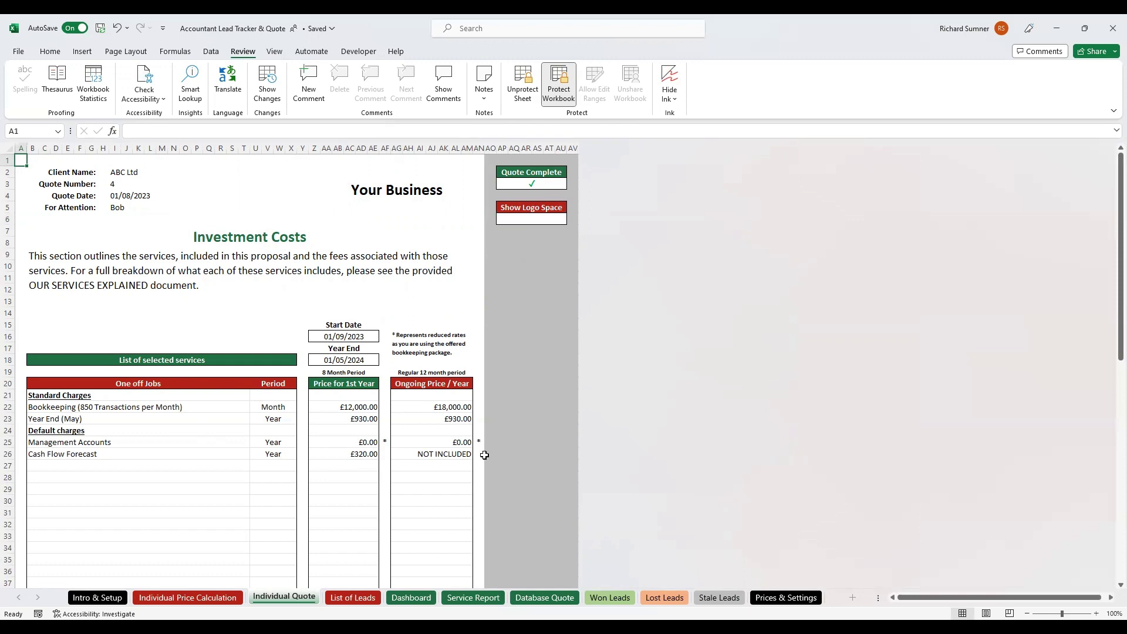
Copy the entire green quote row below the copy instruction on the Individual Price Calculation sheet
{"action": "left_click", "coordinate": [219, 597]}
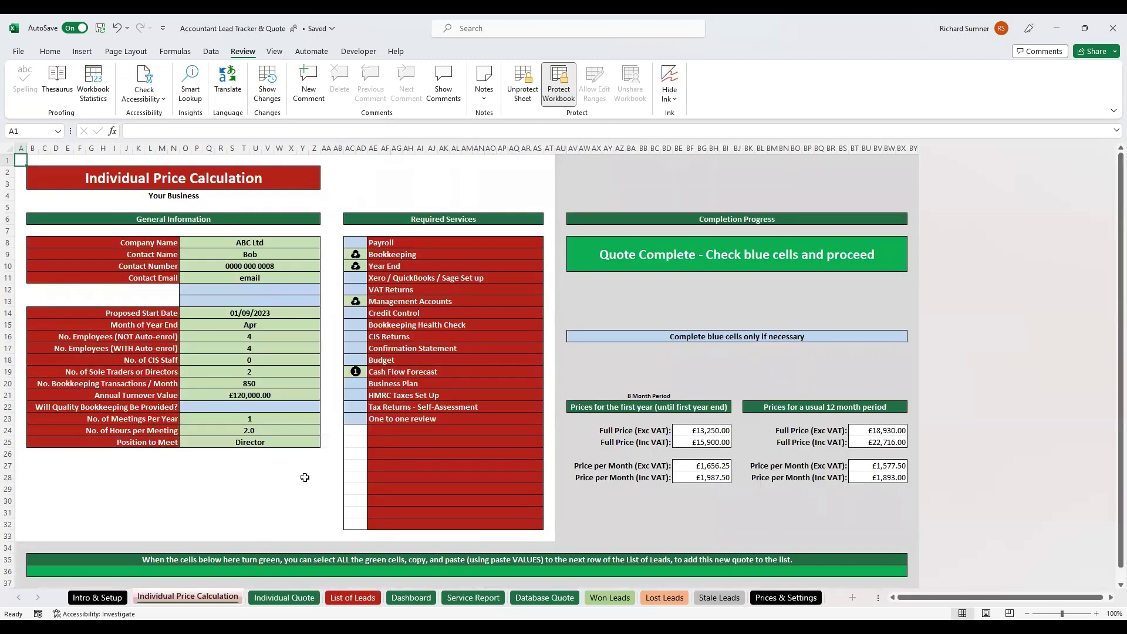
{"action": "left_click_drag", "start_coordinate": [32, 570], "coordinate": [907, 570]}
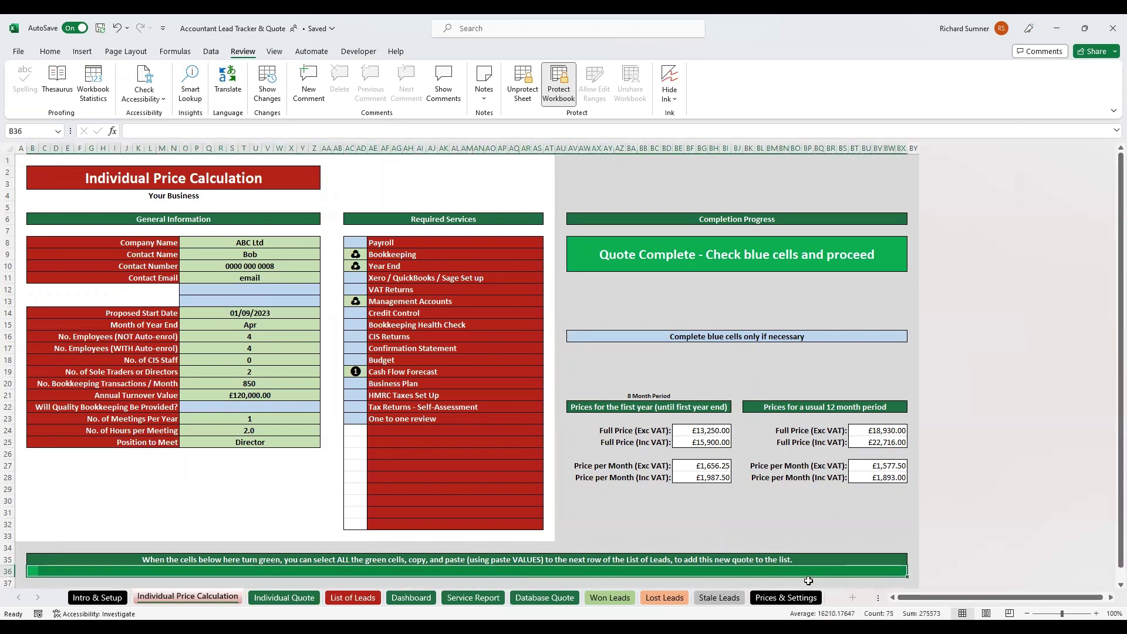
{"action": "right_click", "coordinate": [780, 570]}
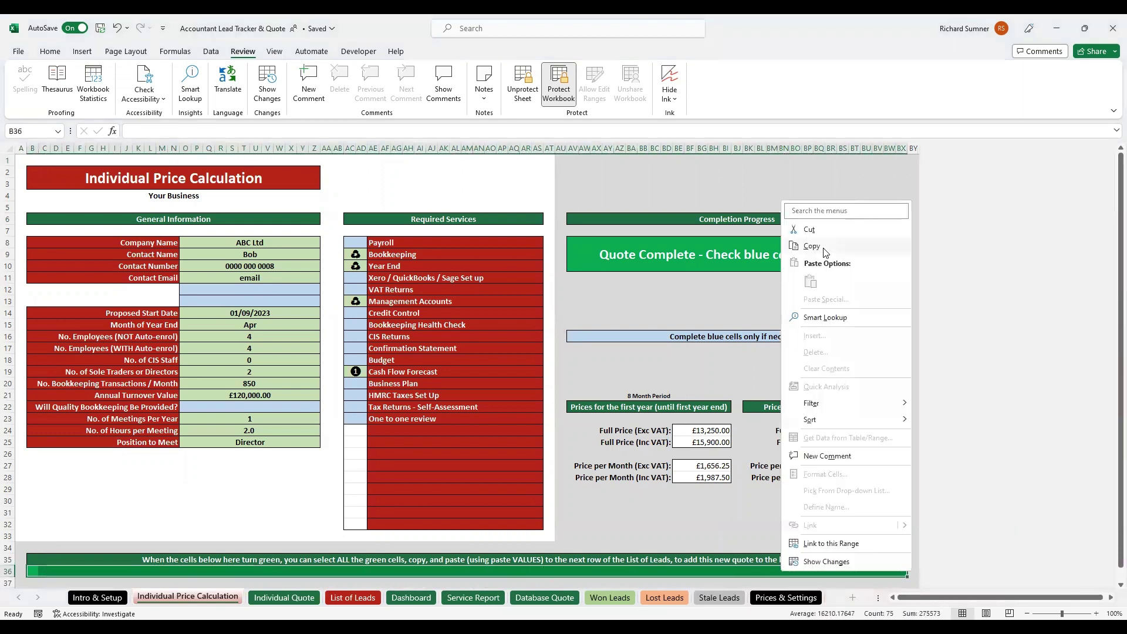
{"action": "left_click", "coordinate": [822, 247]}
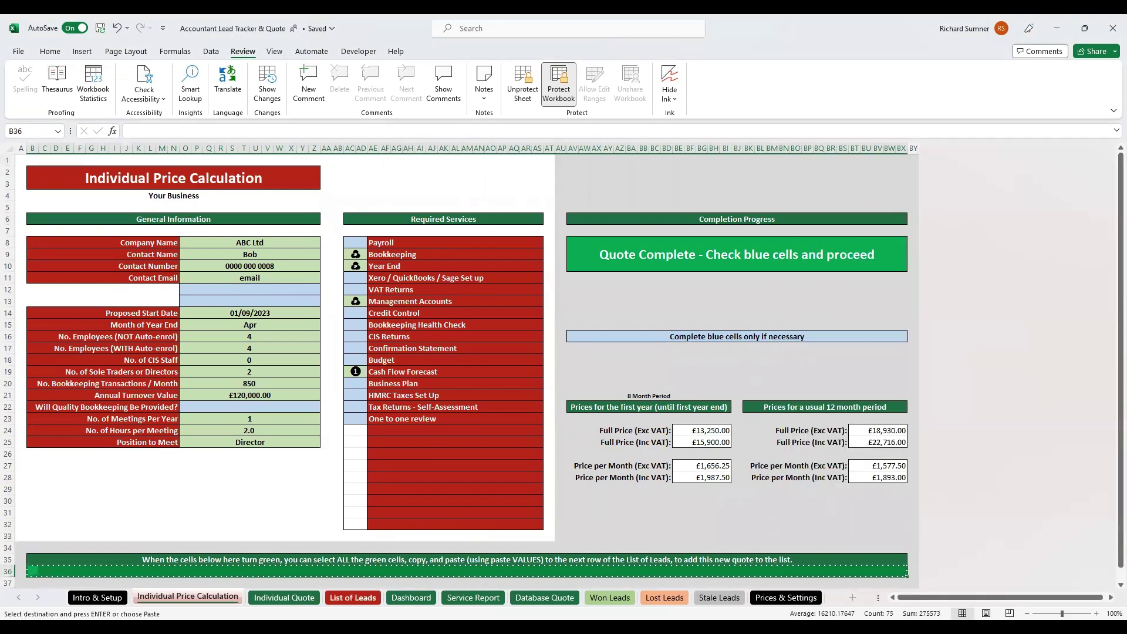
Paste the copied ABC Ltd quote as values into the next empty row of List of Leads, starting at H14
{"action": "left_click", "coordinate": [353, 598]}
{"action": "left_click", "coordinate": [229, 314]}
{"action": "right_click", "coordinate": [228, 319]}
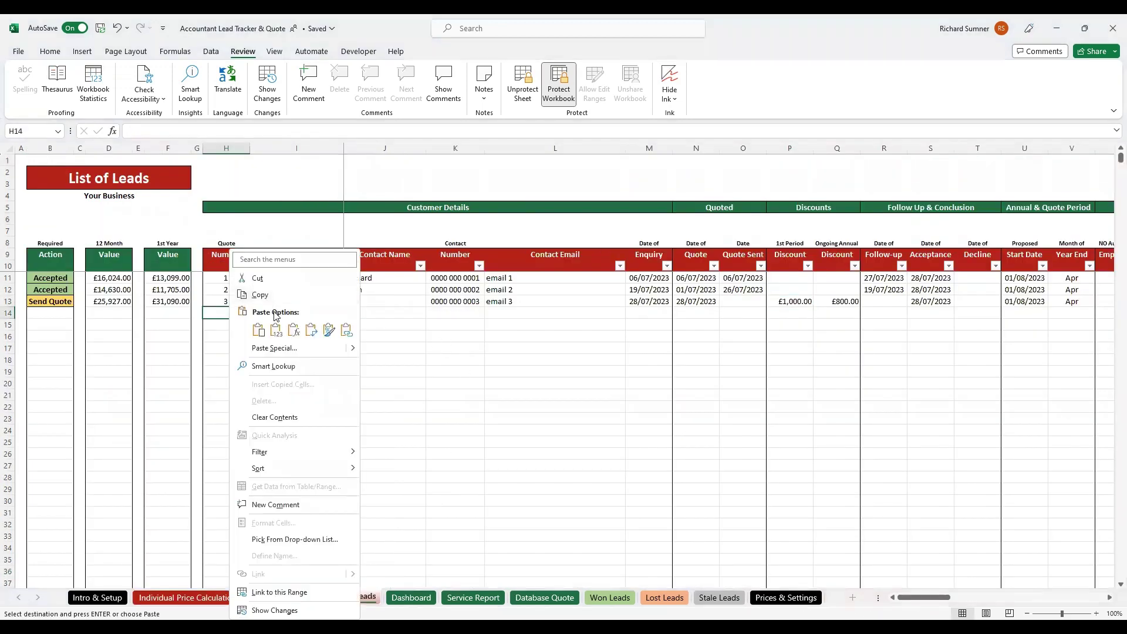
{"action": "left_click", "coordinate": [283, 330]}
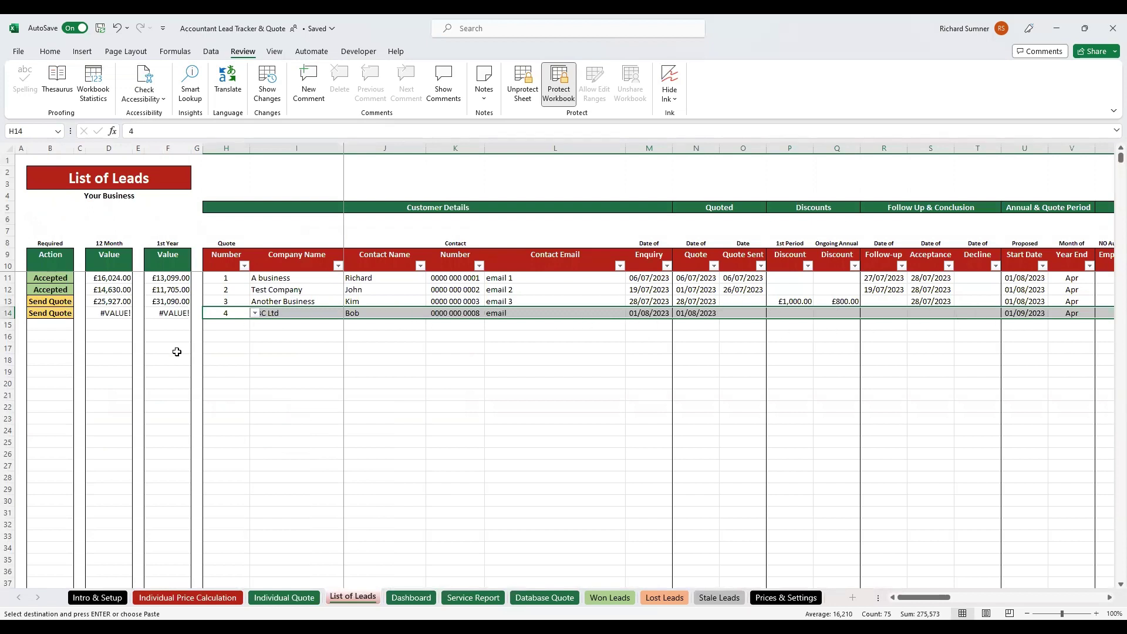
Set the Date Quote Sent for the ABC Ltd lead to 01/08/2023
{"action": "left_click", "coordinate": [59, 312]}
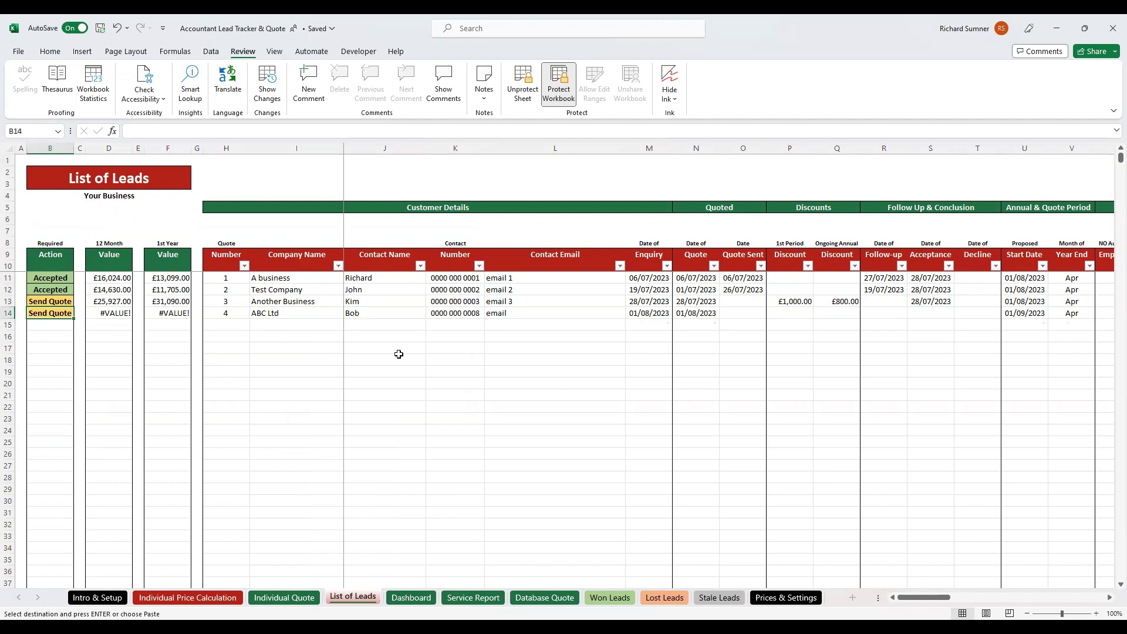
{"action": "left_click", "coordinate": [741, 316]}
{"action": "left_click", "coordinate": [771, 316]}
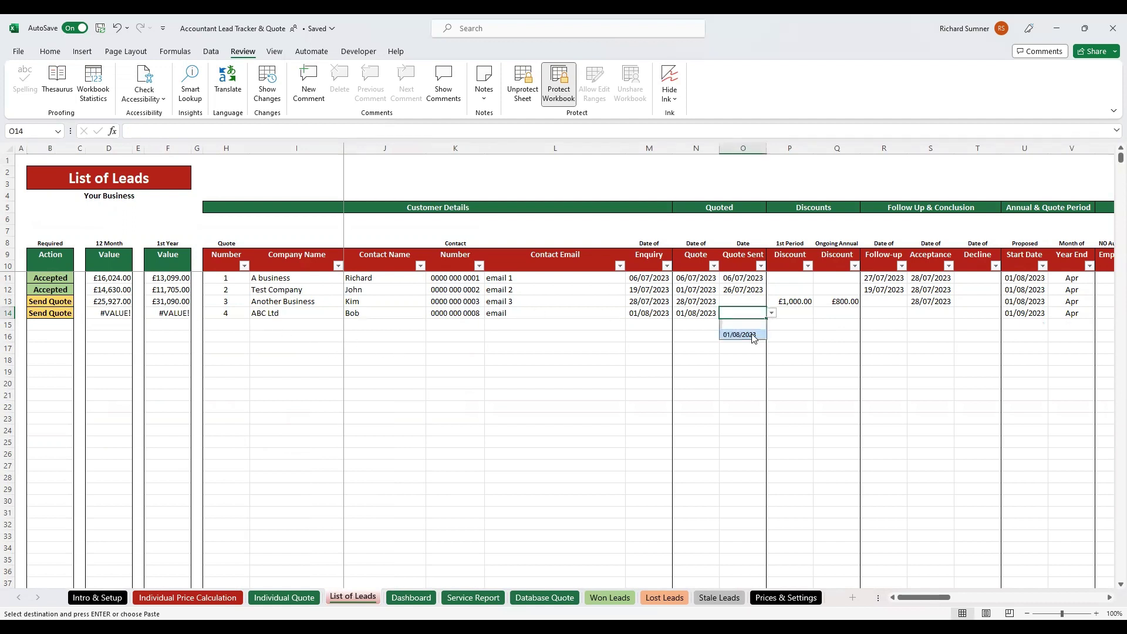
{"action": "left_click", "coordinate": [752, 334]}
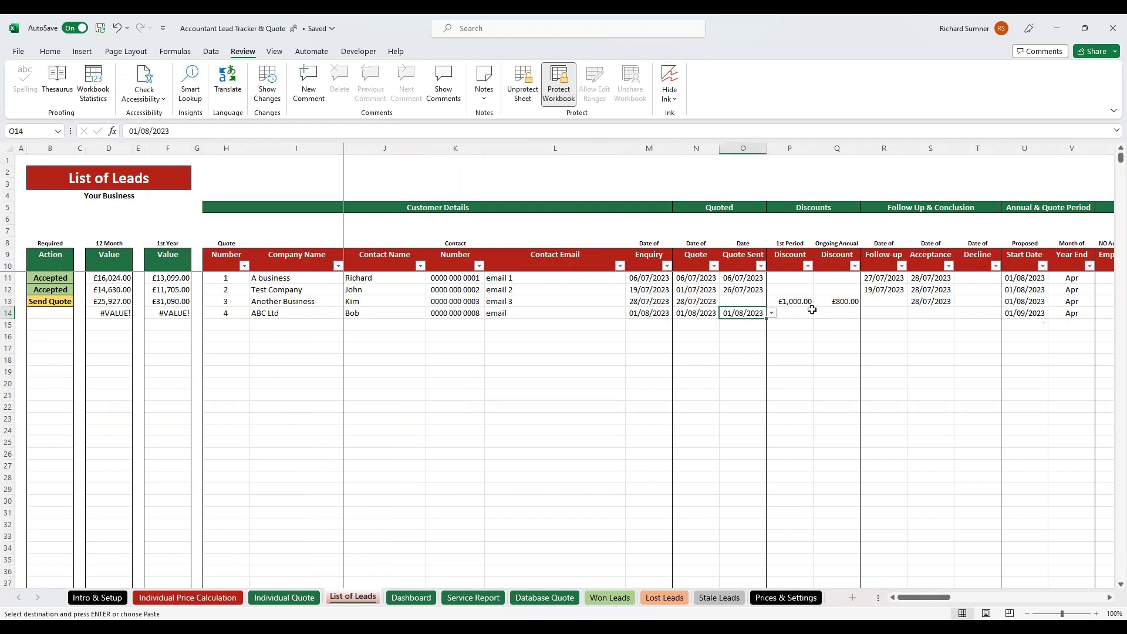
Clear the contents of the ABC Ltd lead's row across all its detail and price columns
{"action": "left_click_drag", "start_coordinate": [222, 315], "coordinate": [447, 314]}
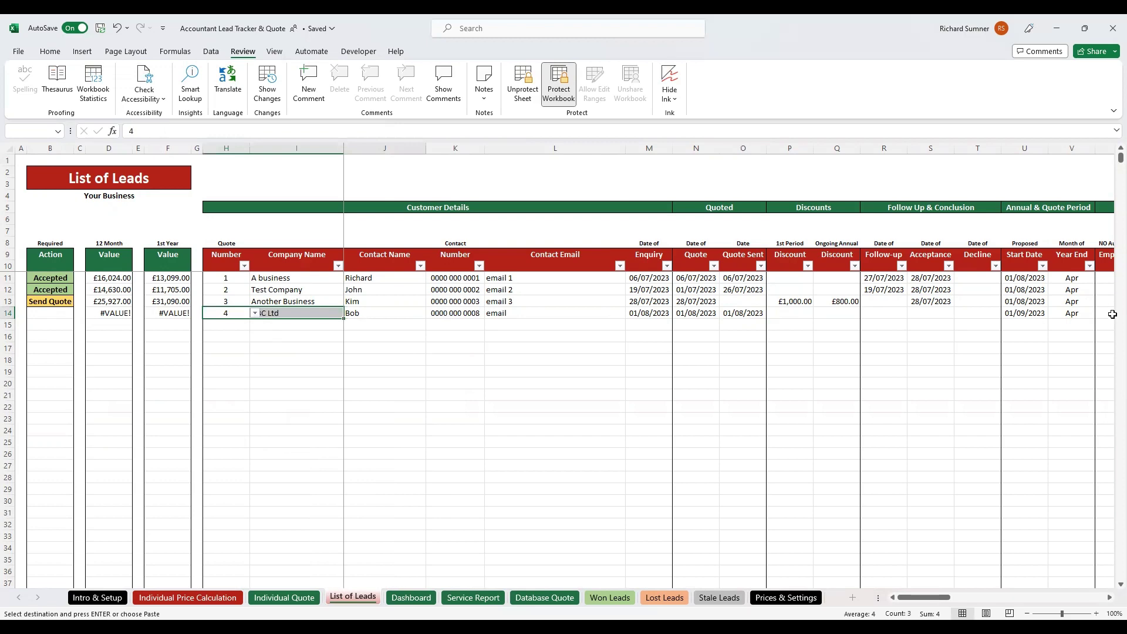
{"action": "left_click_drag", "start_coordinate": [1041, 327], "coordinate": [1074, 315]}
{"action": "right_click", "coordinate": [1075, 314]}
{"action": "left_click", "coordinate": [992, 398]}
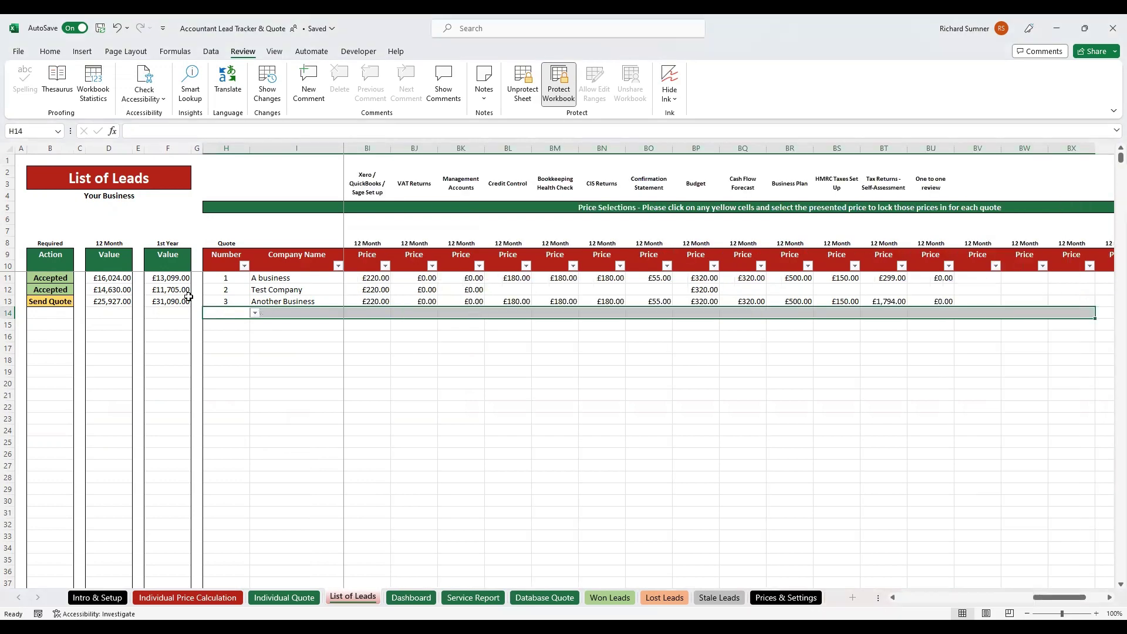
Set the Date Quote Sent for the Another Business lead to 01/08/2023
{"action": "left_click", "coordinate": [186, 300]}
{"action": "key", "text": "Right"}
{"action": "key", "text": "Right"}
{"action": "key", "text": "Right"}
{"action": "key", "text": "Right"}
{"action": "key", "text": "Right"}
{"action": "key", "text": "Right"}
{"action": "key", "text": "Right"}
{"action": "key", "text": "Right"}
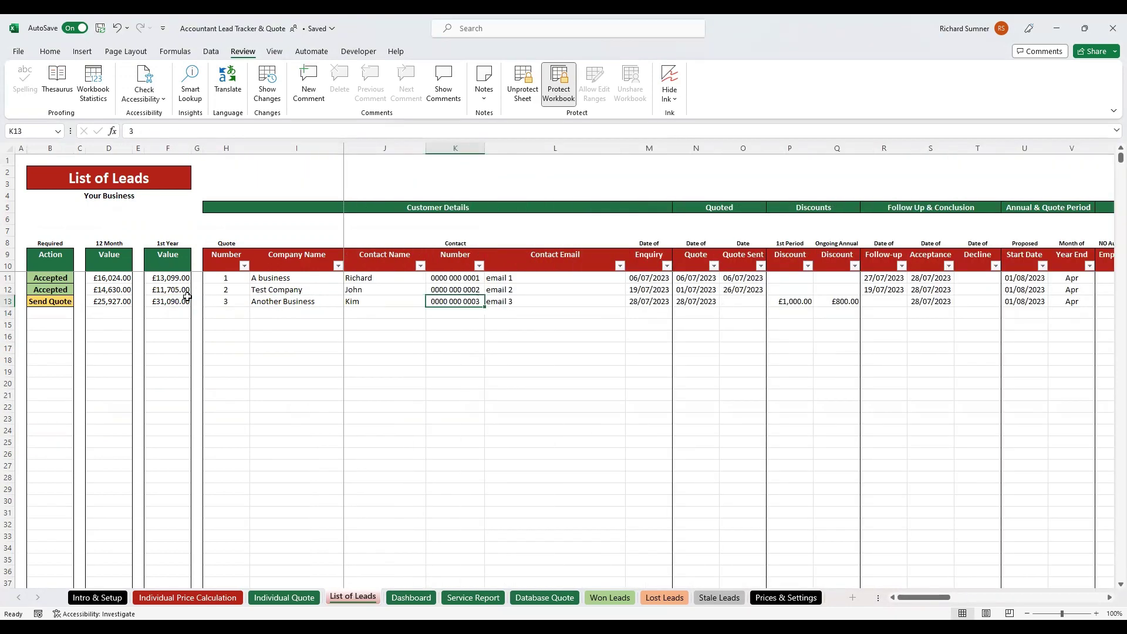
{"action": "left_click", "coordinate": [689, 370]}
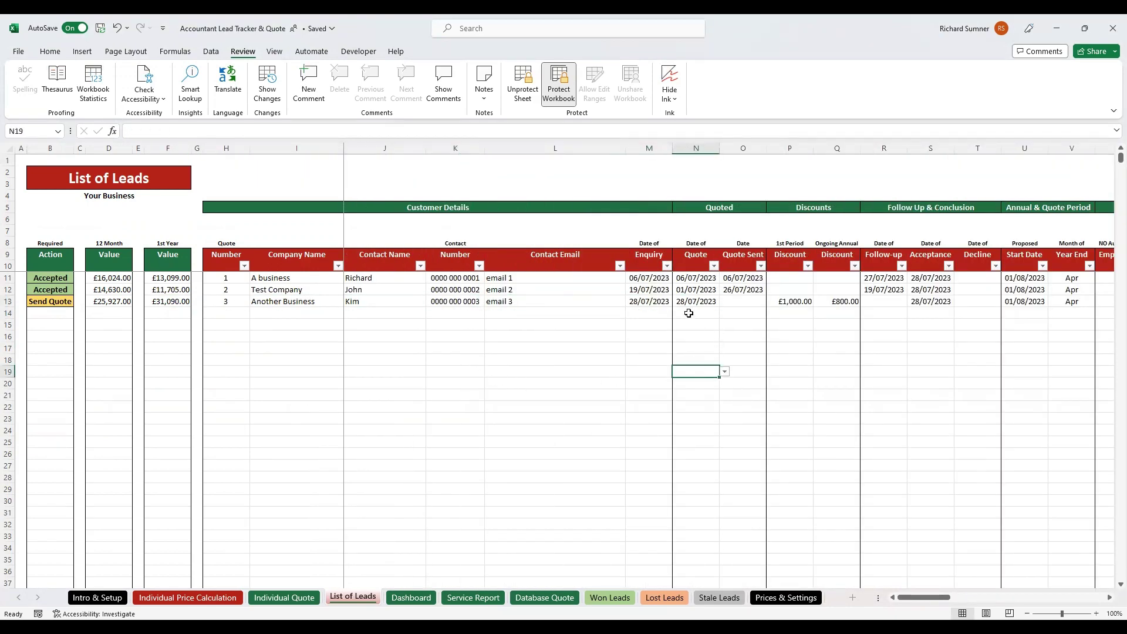
{"action": "left_click", "coordinate": [62, 304]}
{"action": "left_click", "coordinate": [755, 299]}
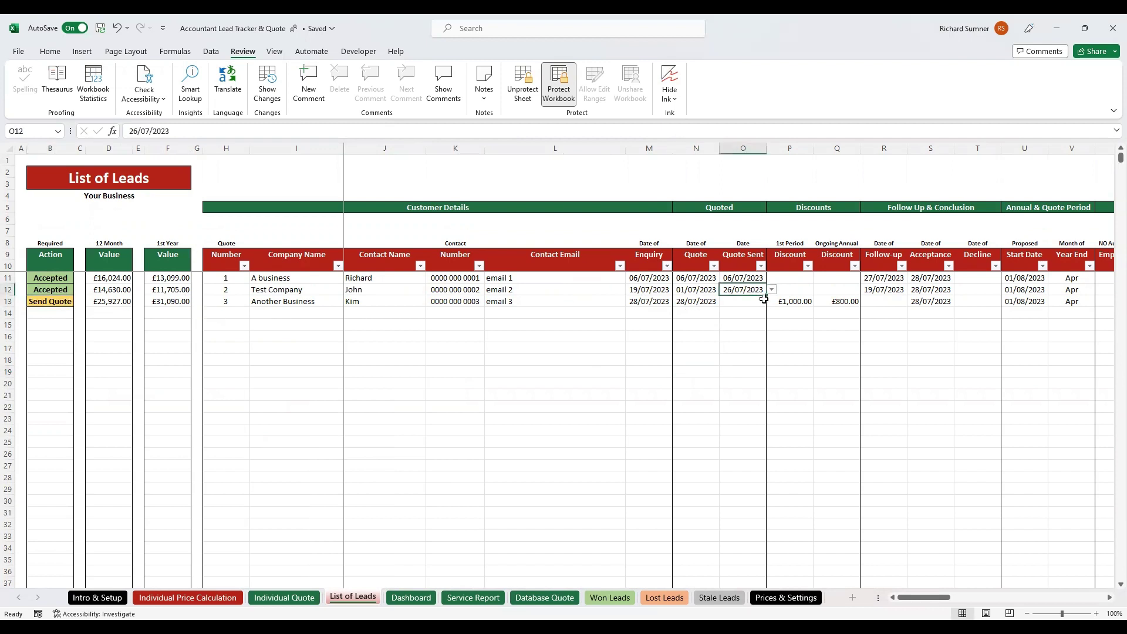
{"action": "left_click", "coordinate": [772, 302]}
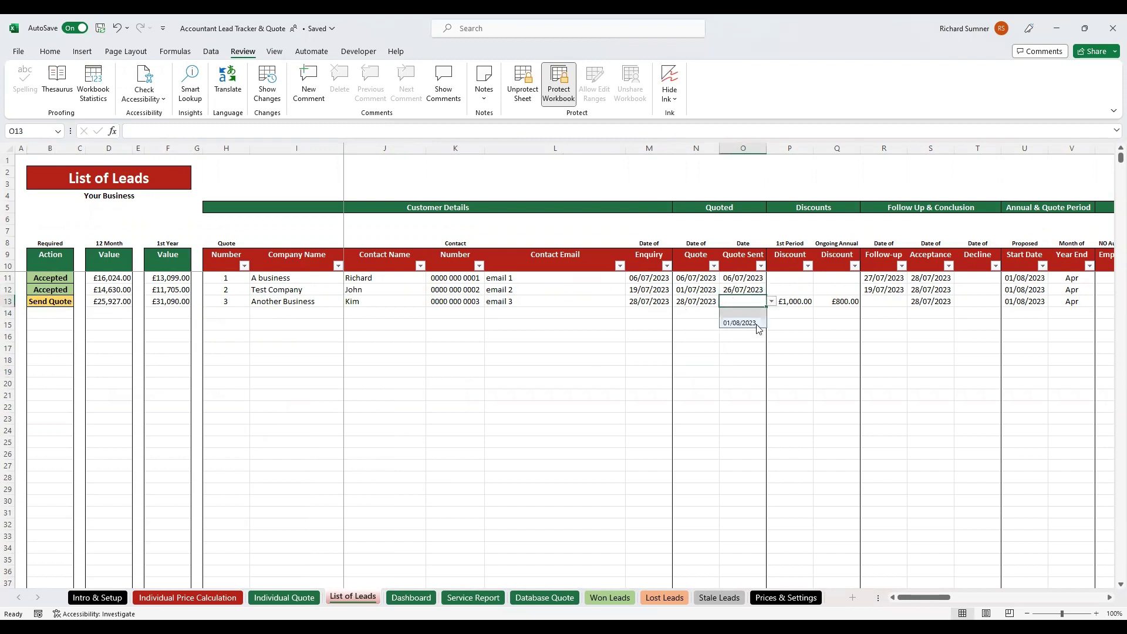
{"action": "key", "text": "Return"}
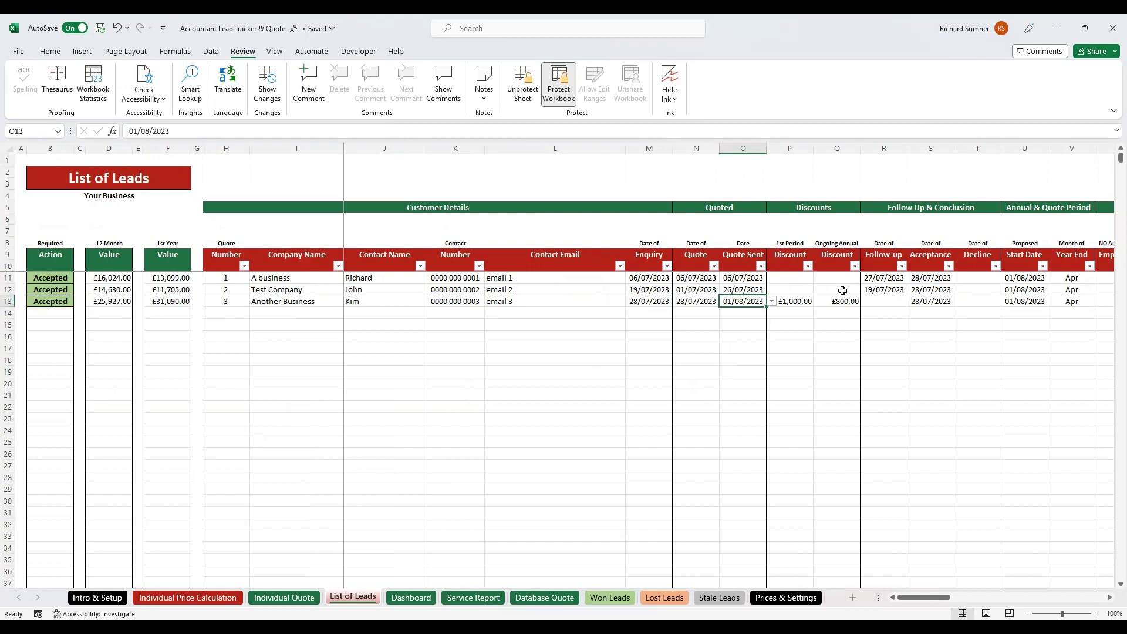
Set the Date Quote Sent for the Test Company lead to 1 jan 2023
{"action": "left_click", "coordinate": [795, 288]}
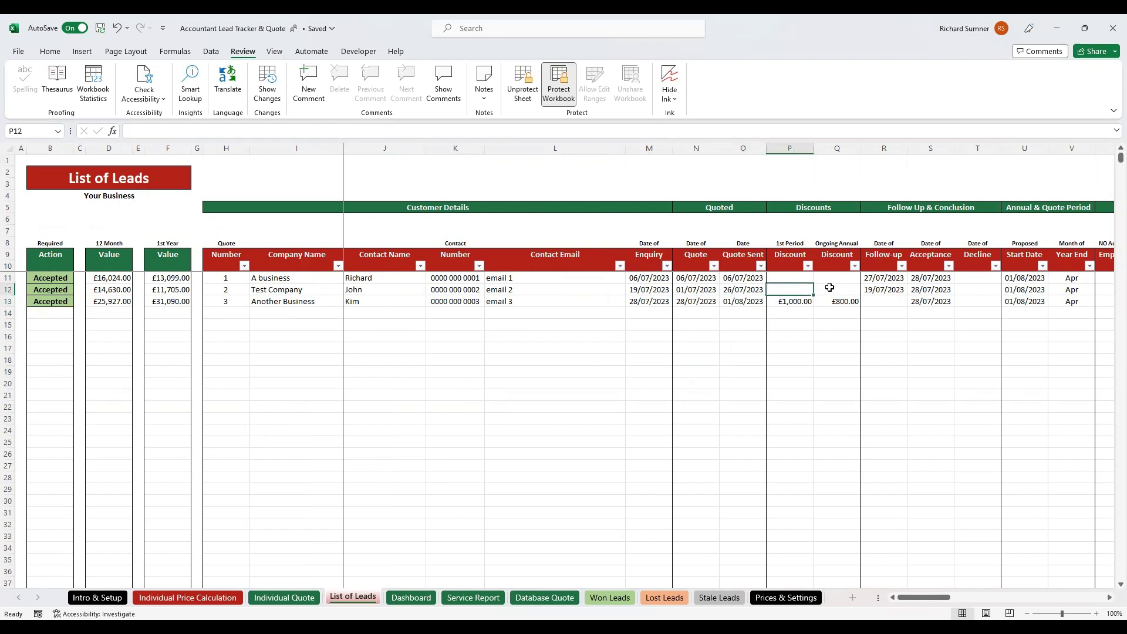
{"action": "left_click", "coordinate": [752, 288]}
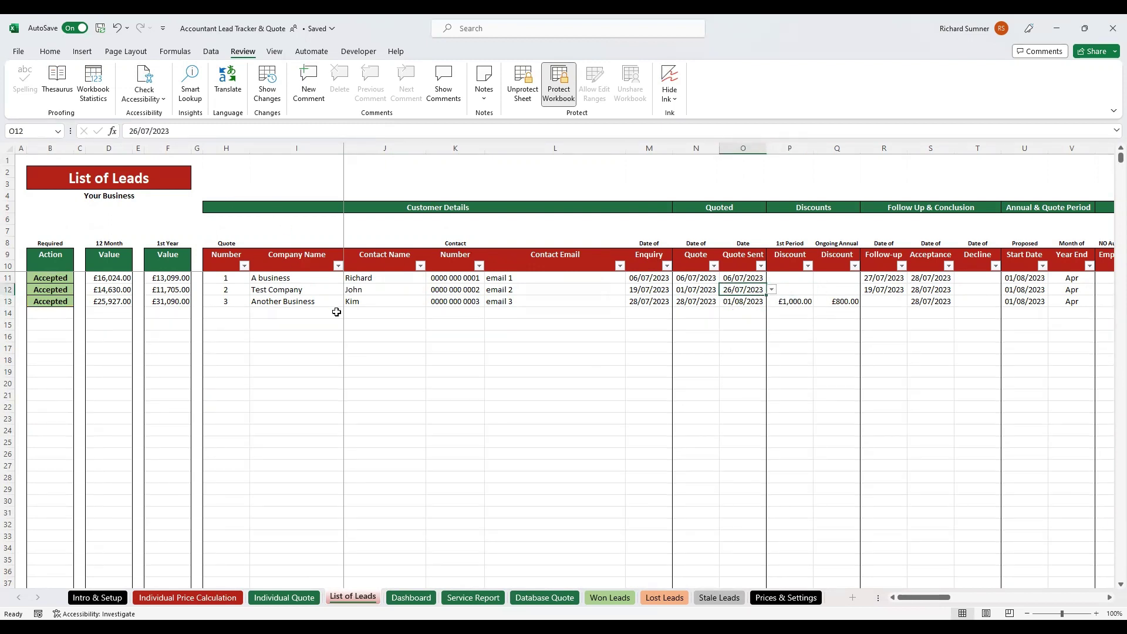
{"action": "type", "text": "1 jan 2023"}
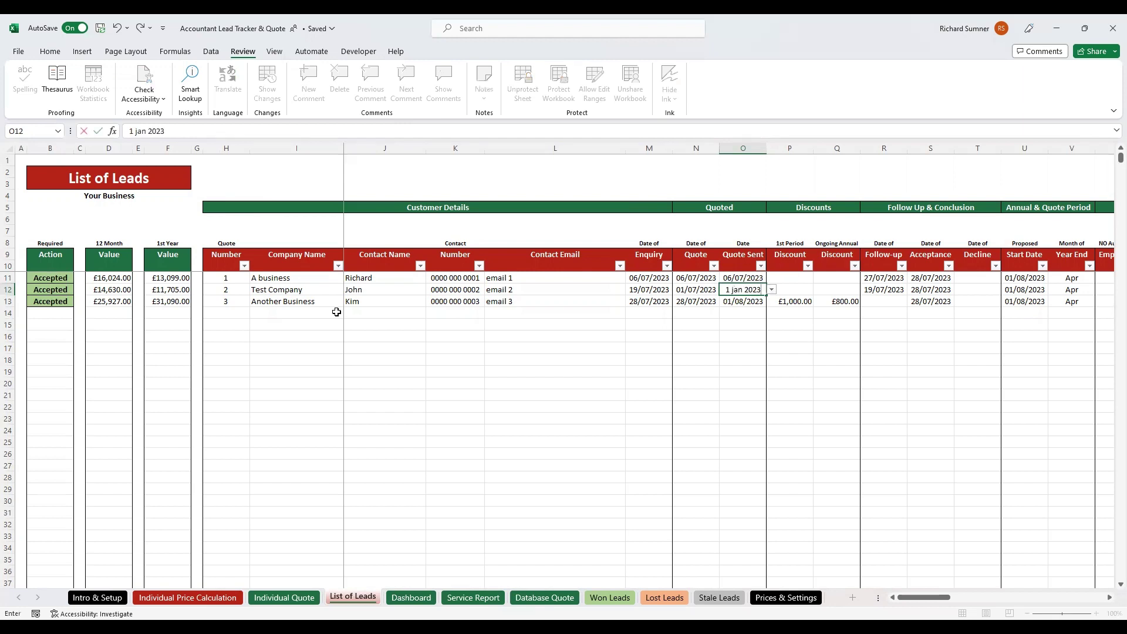
{"action": "key", "text": "Return"}
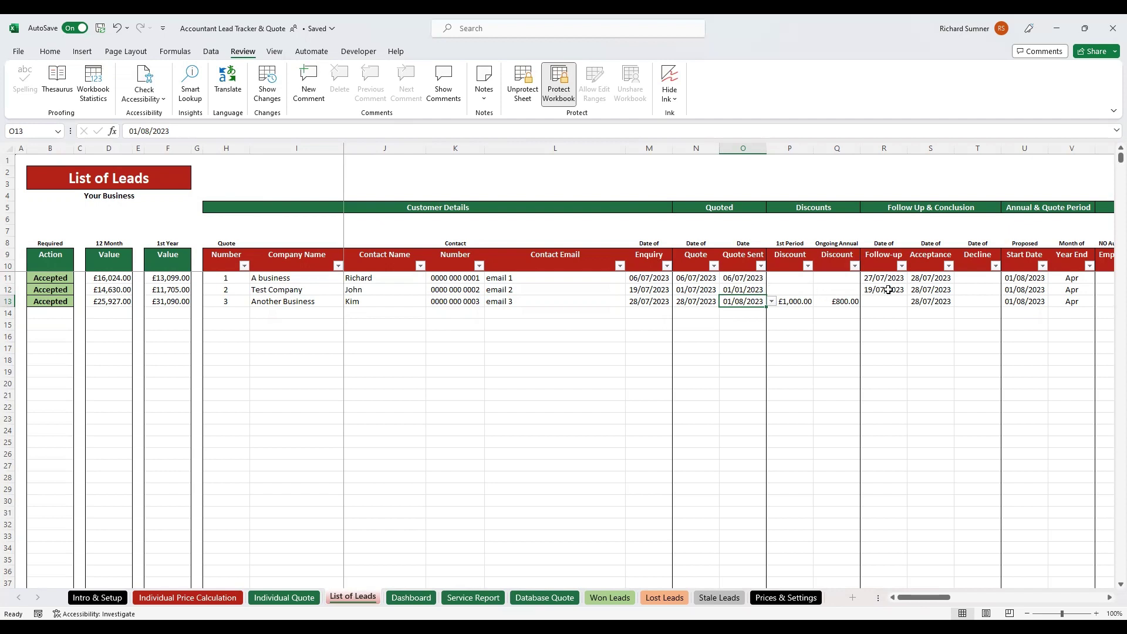
Clear the follow-up and acceptance dates of the Test Company lead
{"action": "left_click_drag", "start_coordinate": [889, 289], "coordinate": [943, 290]}
{"action": "right_click", "coordinate": [944, 290]}
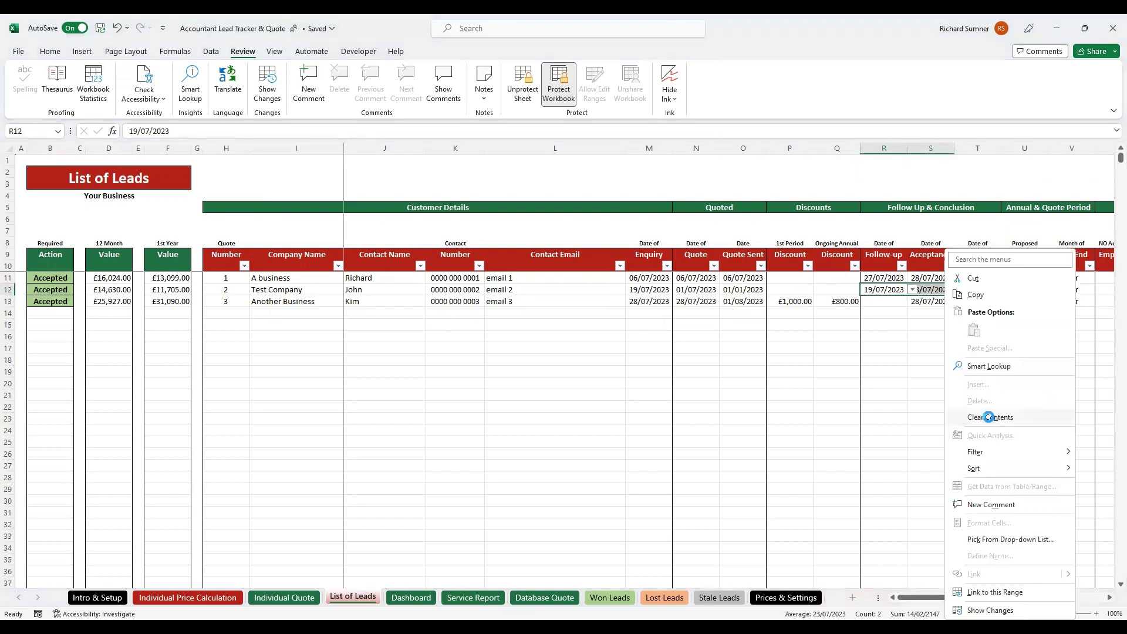
{"action": "left_click", "coordinate": [991, 419]}
{"action": "left_click", "coordinate": [381, 317]}
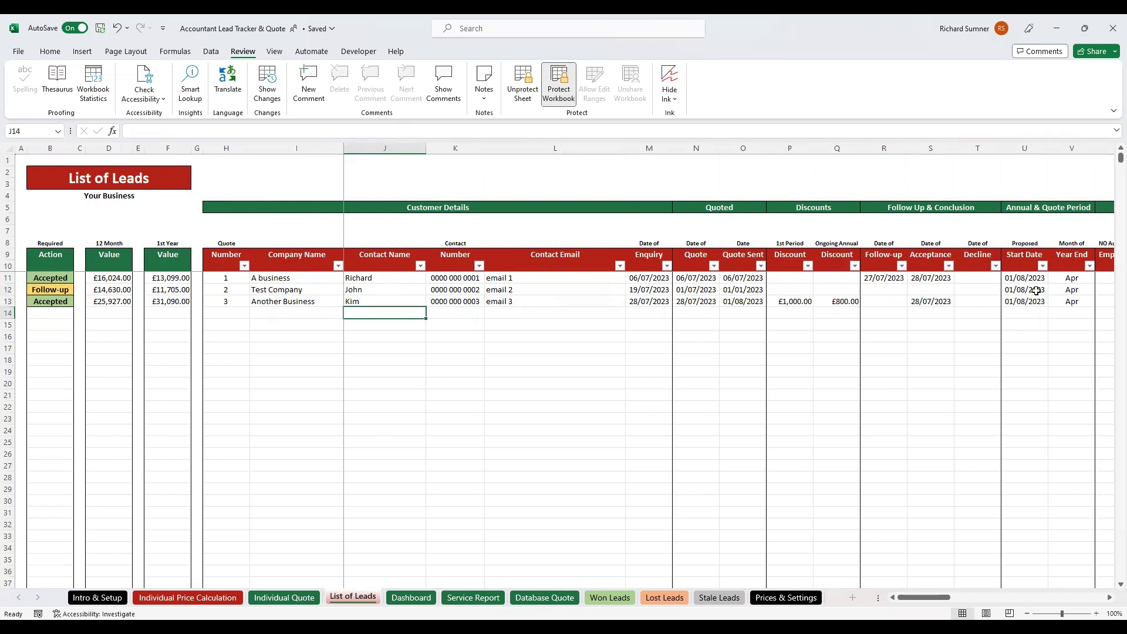
Set the Date of Follow-up for the Test Company lead to 01/08/2023
{"action": "left_click", "coordinate": [893, 288]}
{"action": "left_click", "coordinate": [913, 290]}
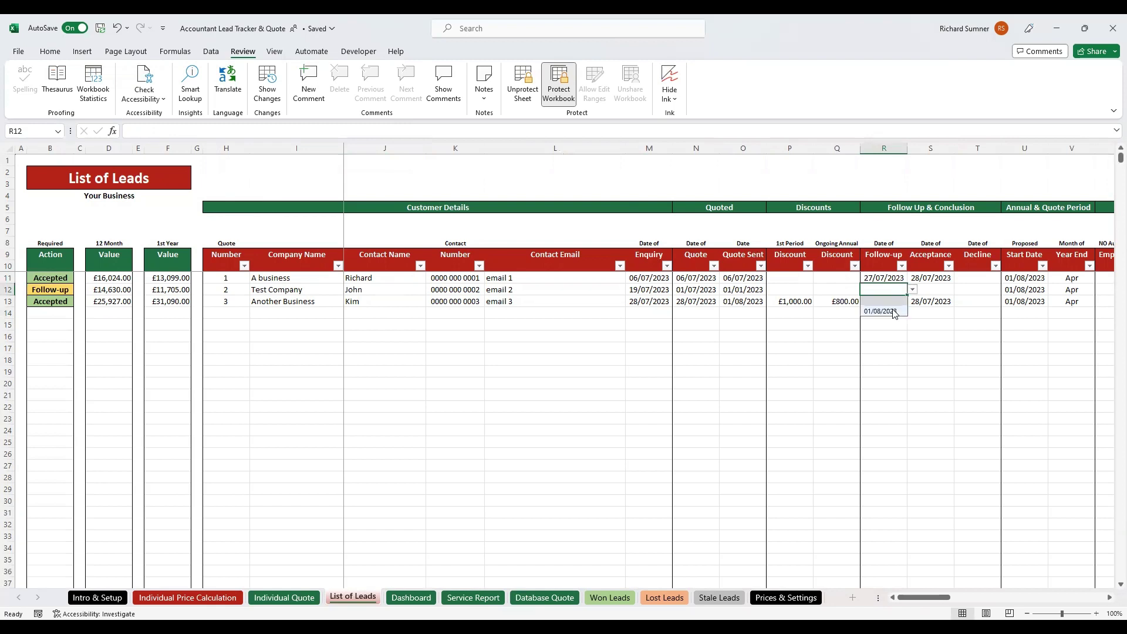
{"action": "key", "text": "Return"}
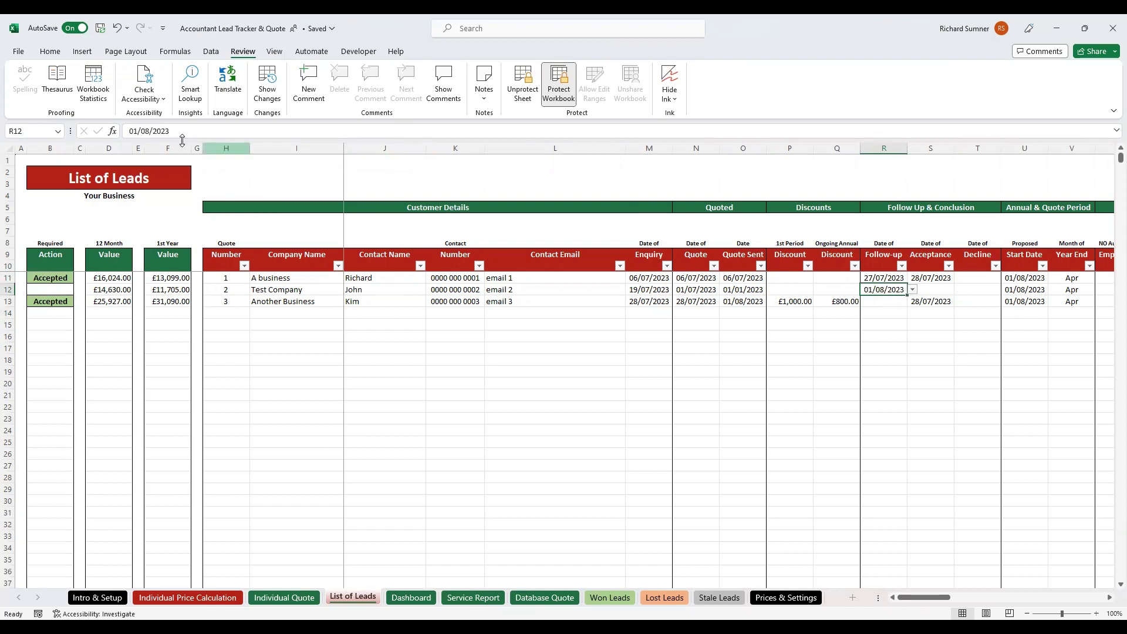
Undo the Test Company follow-up date entry and the clearing of its follow-up and acceptance dates
{"action": "left_click", "coordinate": [116, 33]}
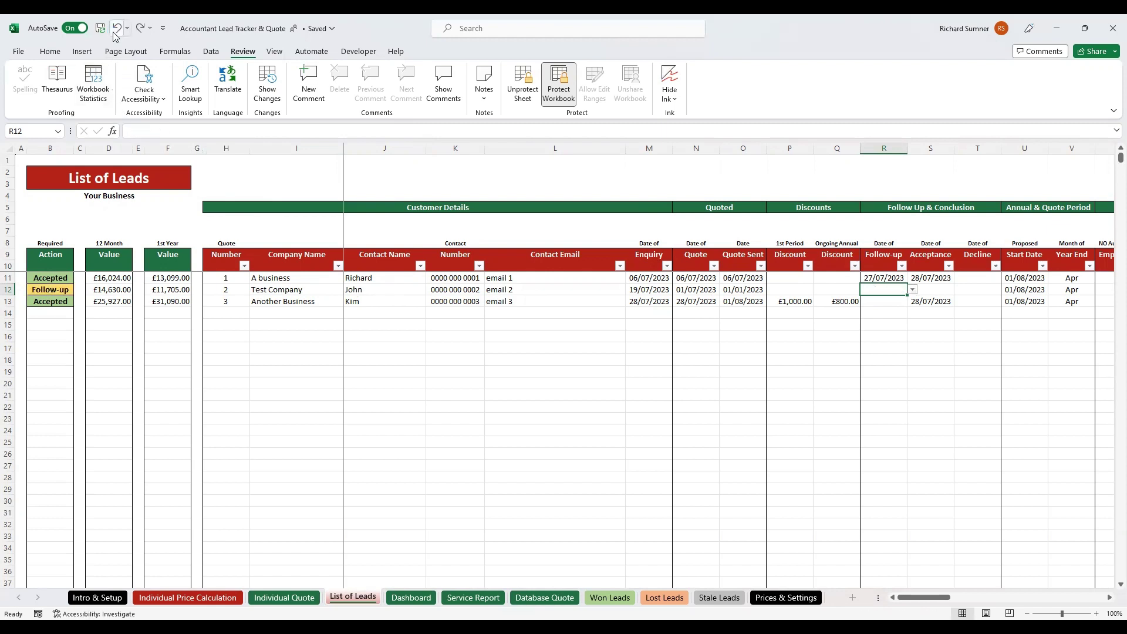
{"action": "left_click", "coordinate": [116, 33]}
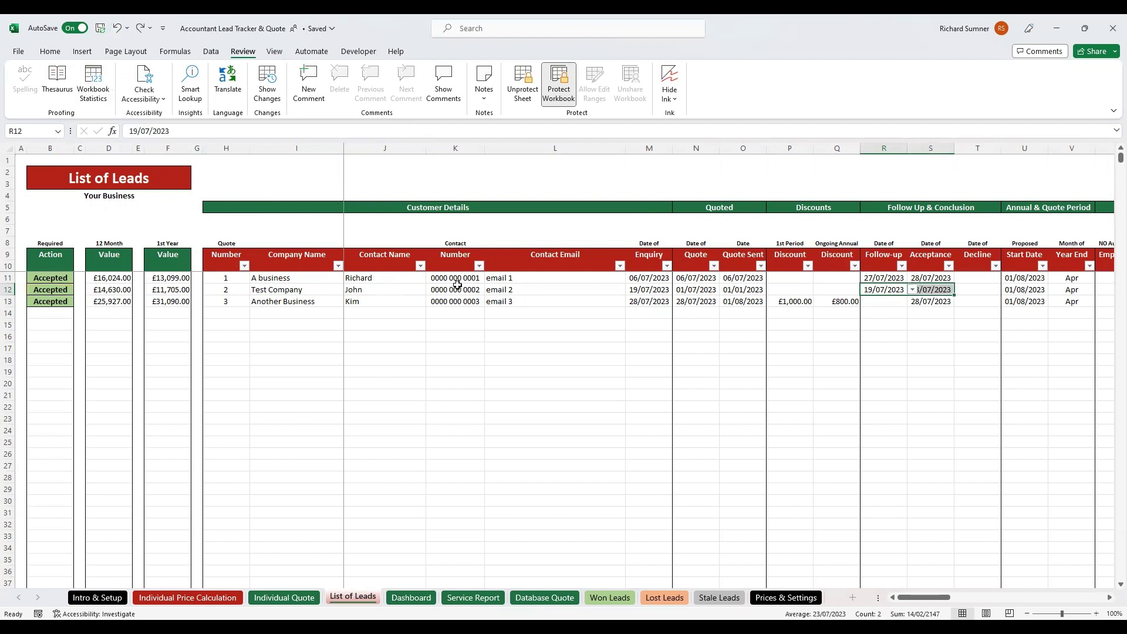
Undo the Date Quote Sent entry of the Test Company lead and point out the Quoted, Discounts and Follow Up & Conclusion sections
{"action": "left_click", "coordinate": [116, 32]}
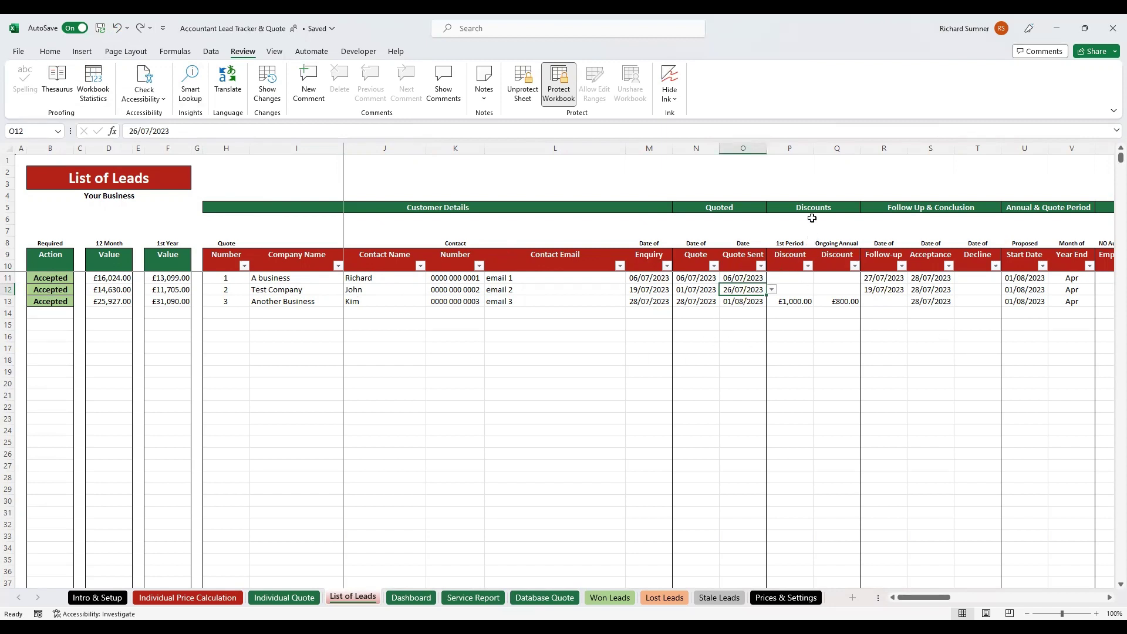
{"action": "left_click", "coordinate": [738, 208]}
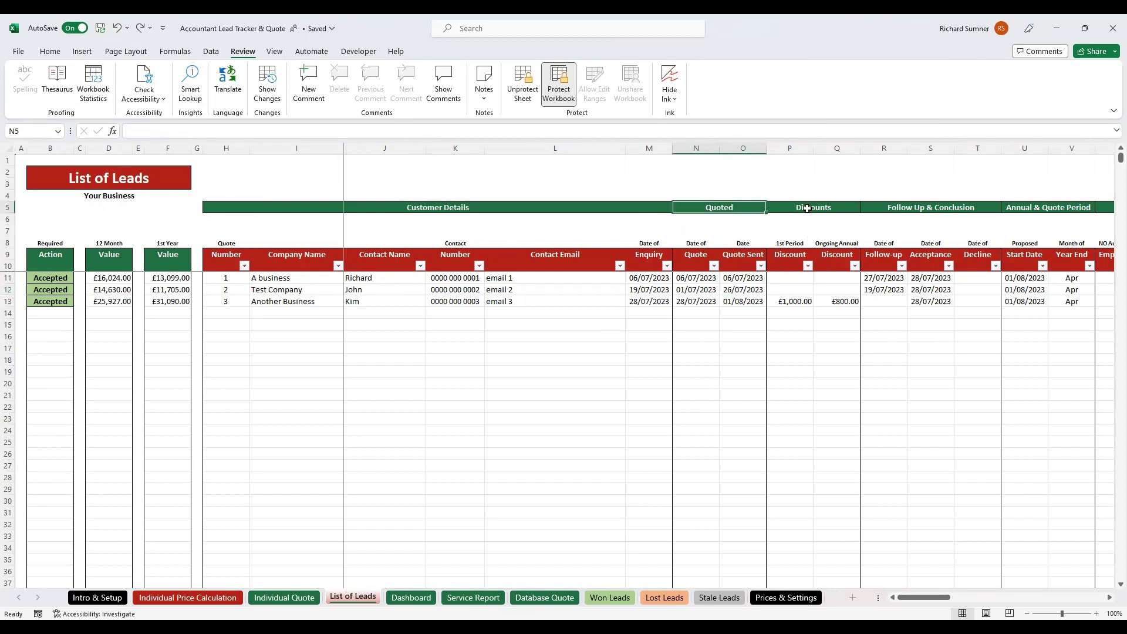
{"action": "left_click", "coordinate": [809, 207]}
{"action": "left_click", "coordinate": [922, 209]}
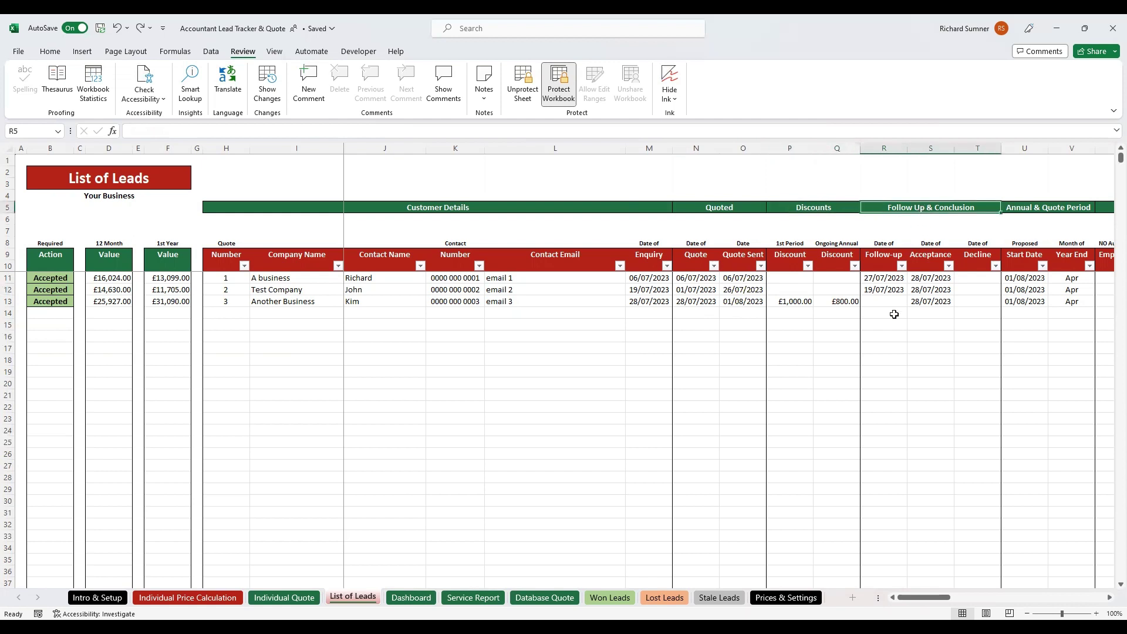
Check the date choices offered for Date of Acceptance and Date of Decline in the first empty lead row
{"action": "left_click", "coordinate": [937, 314]}
{"action": "left_click", "coordinate": [958, 316]}
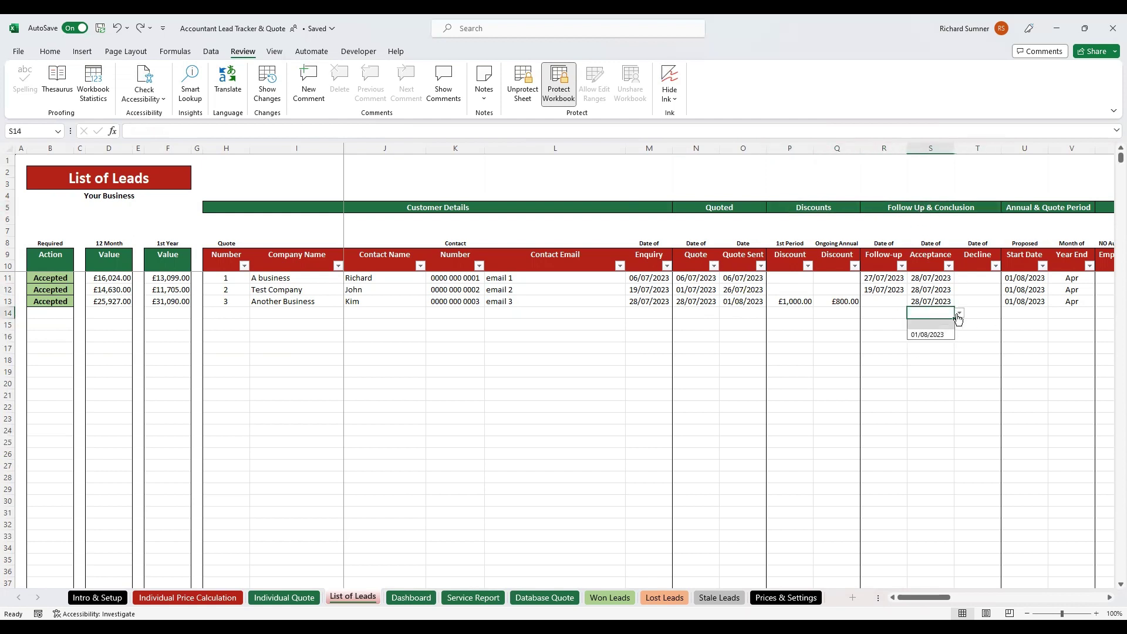
{"action": "left_click", "coordinate": [958, 317]}
{"action": "left_click", "coordinate": [1000, 317]}
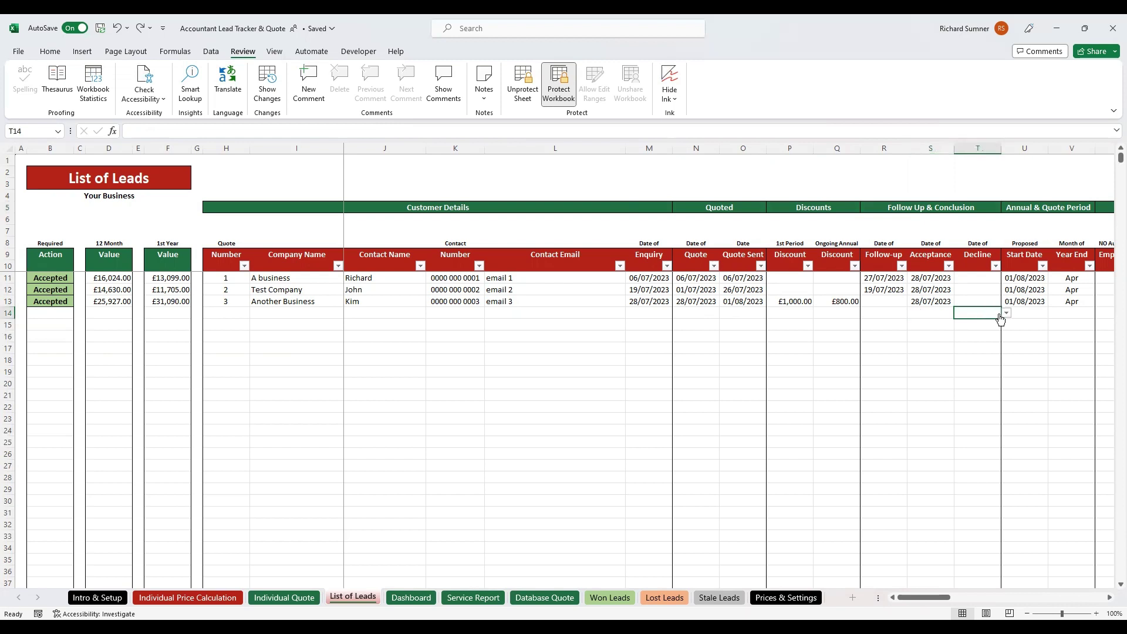
{"action": "left_click", "coordinate": [1002, 315]}
{"action": "left_click", "coordinate": [987, 317]}
Copy the three accepted lead rows from the quote number through to the last price column
{"action": "left_click_drag", "start_coordinate": [227, 277], "coordinate": [409, 316]}
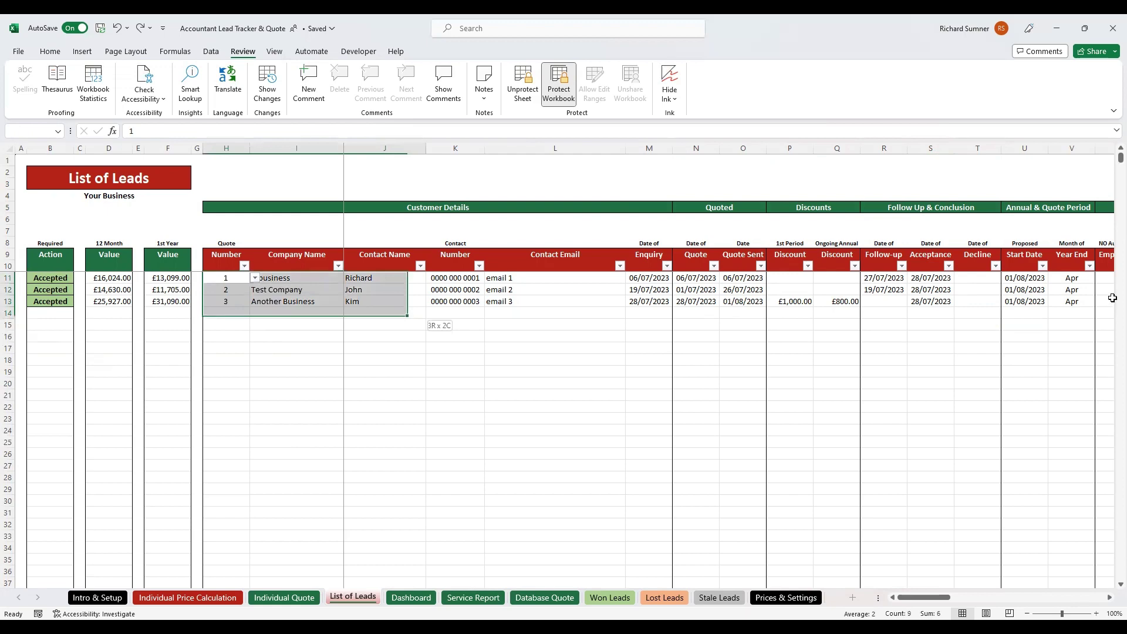
{"action": "left_click_drag", "start_coordinate": [1112, 298], "coordinate": [1082, 300]}
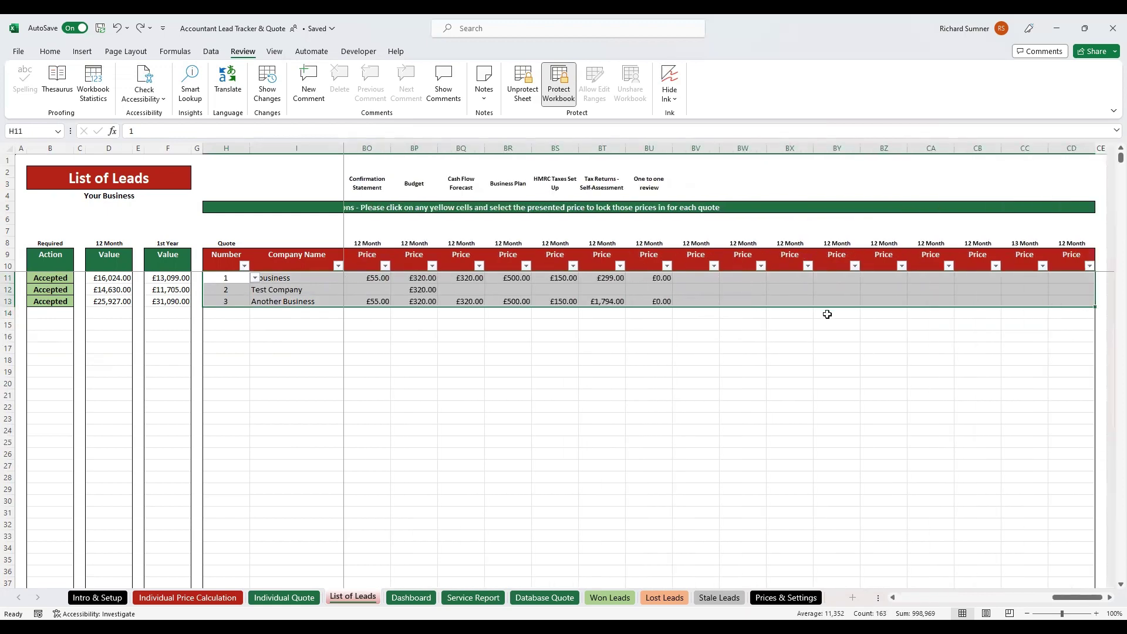
{"action": "right_click", "coordinate": [797, 297]}
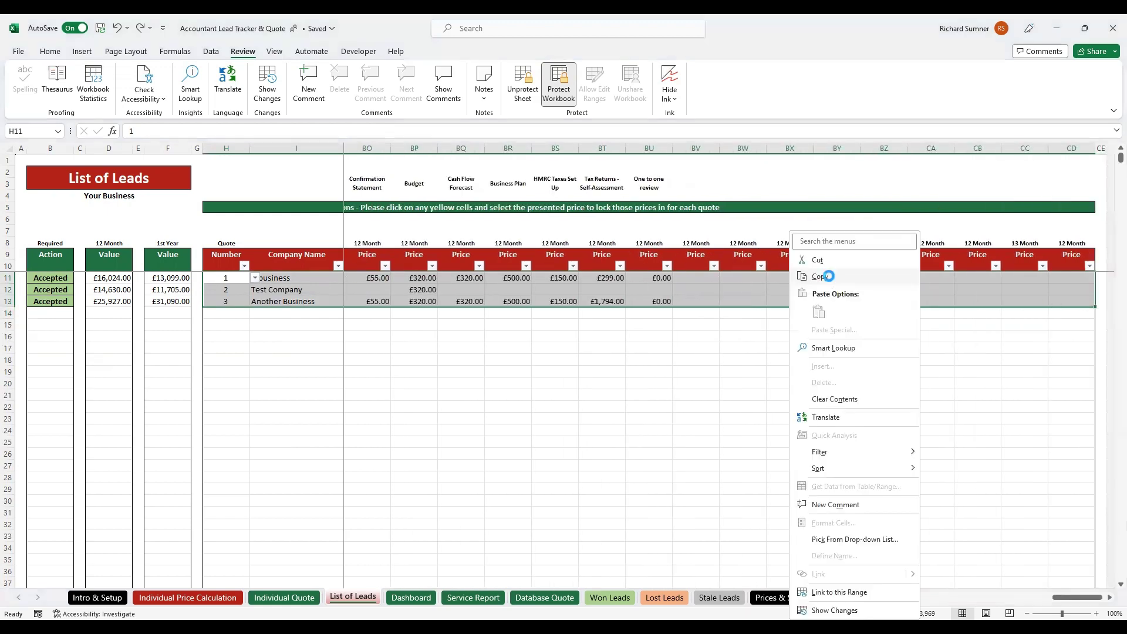
{"action": "left_click", "coordinate": [828, 275]}
Open the Won Leads sheet and view the paste options for the first empty Quote Number cell
{"action": "left_click", "coordinate": [610, 598]}
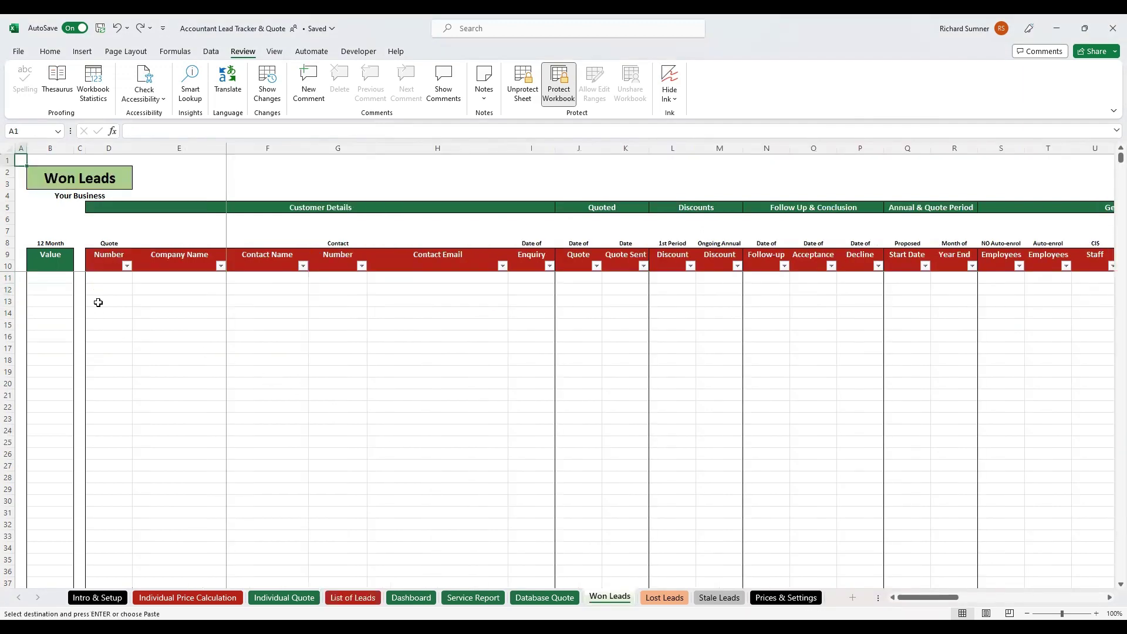
{"action": "left_click", "coordinate": [104, 280]}
{"action": "right_click", "coordinate": [104, 281]}
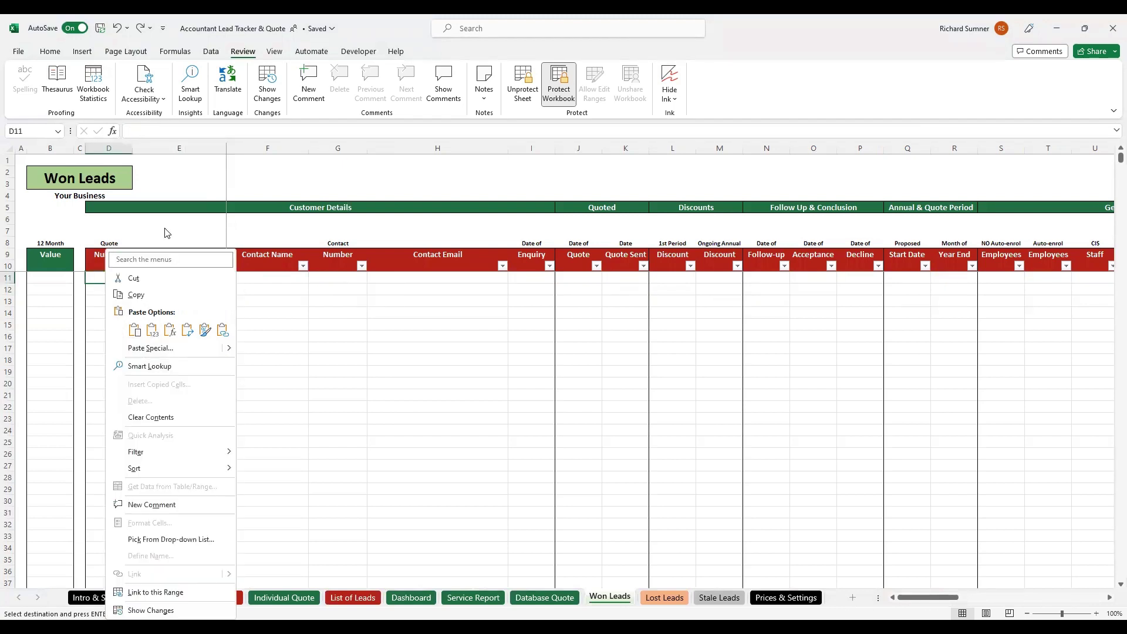
{"action": "key", "text": "Escape"}
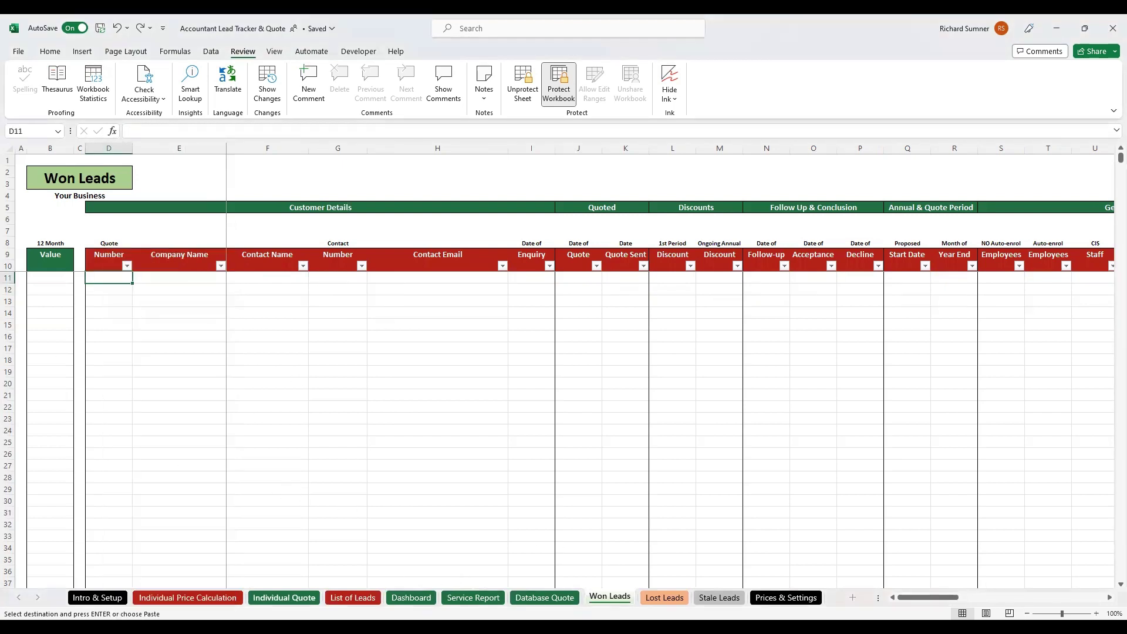
Return to List of Leads, view the clearing option for the copied lead rows, and cancel the copy selection
{"action": "left_click", "coordinate": [353, 598]}
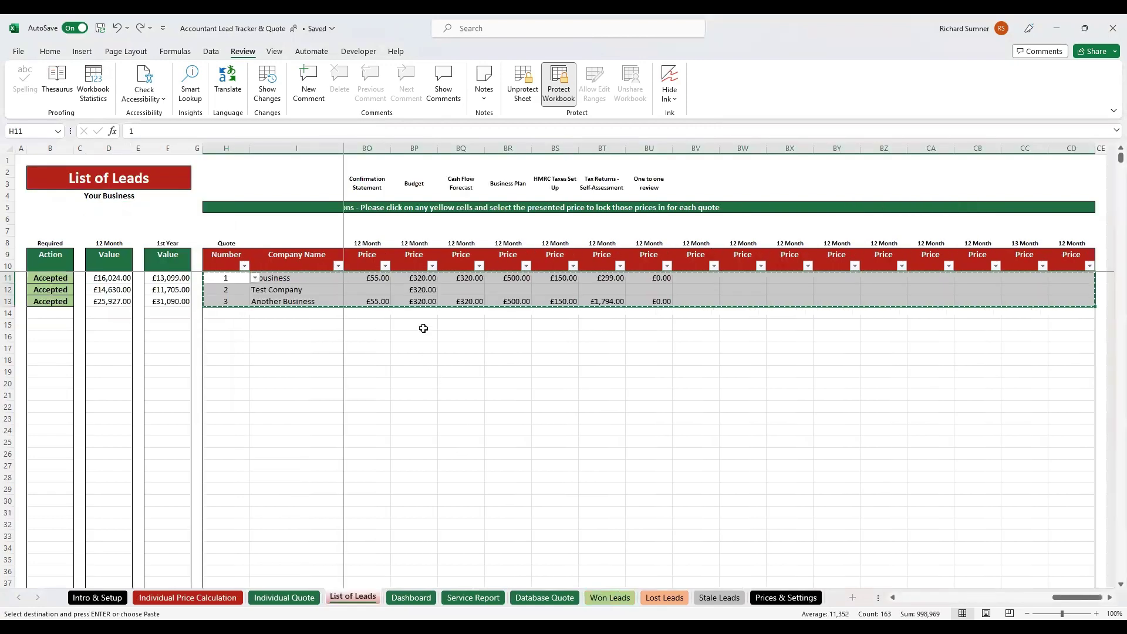
{"action": "right_click", "coordinate": [429, 296]}
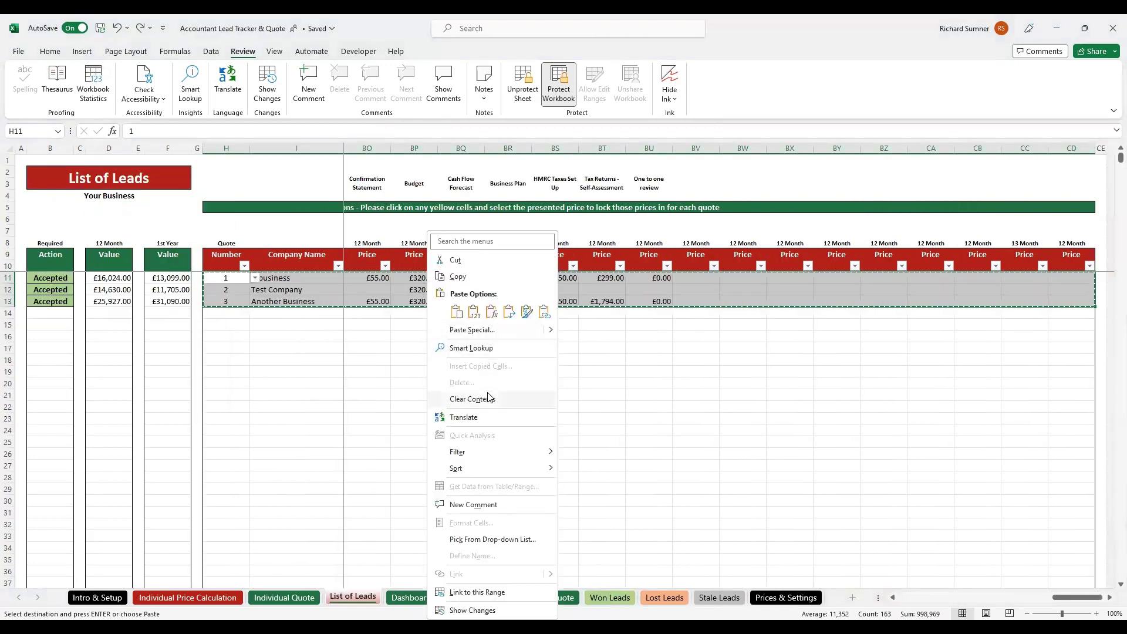
{"action": "key", "text": "Escape"}
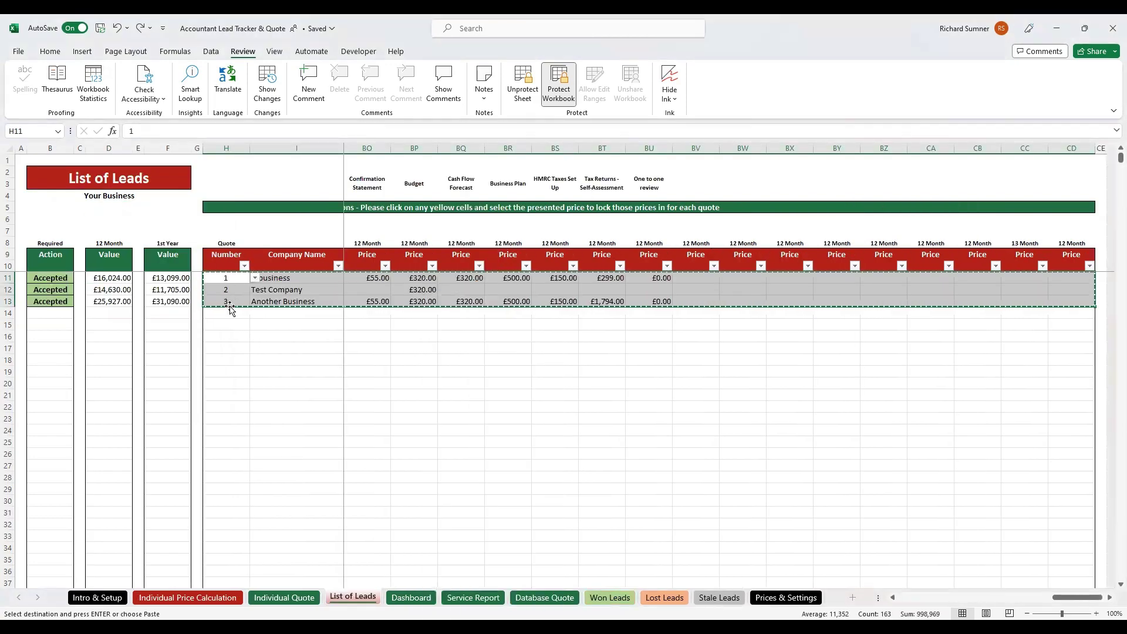
{"action": "key", "text": "Escape"}
{"action": "left_click", "coordinate": [229, 320]}
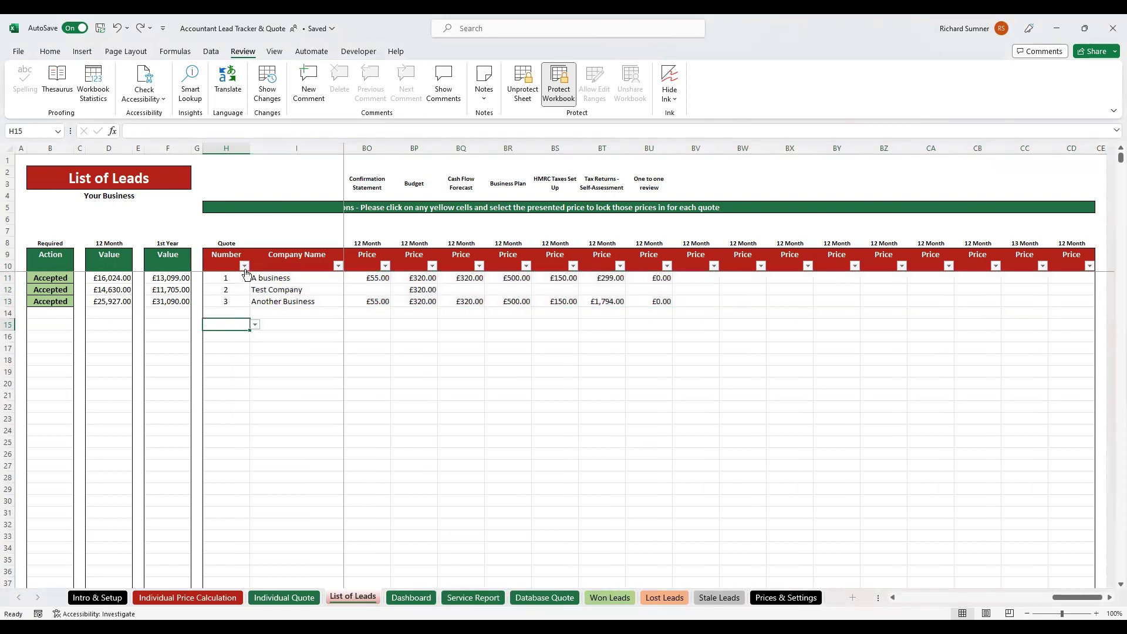
{"action": "left_click", "coordinate": [19, 159]}
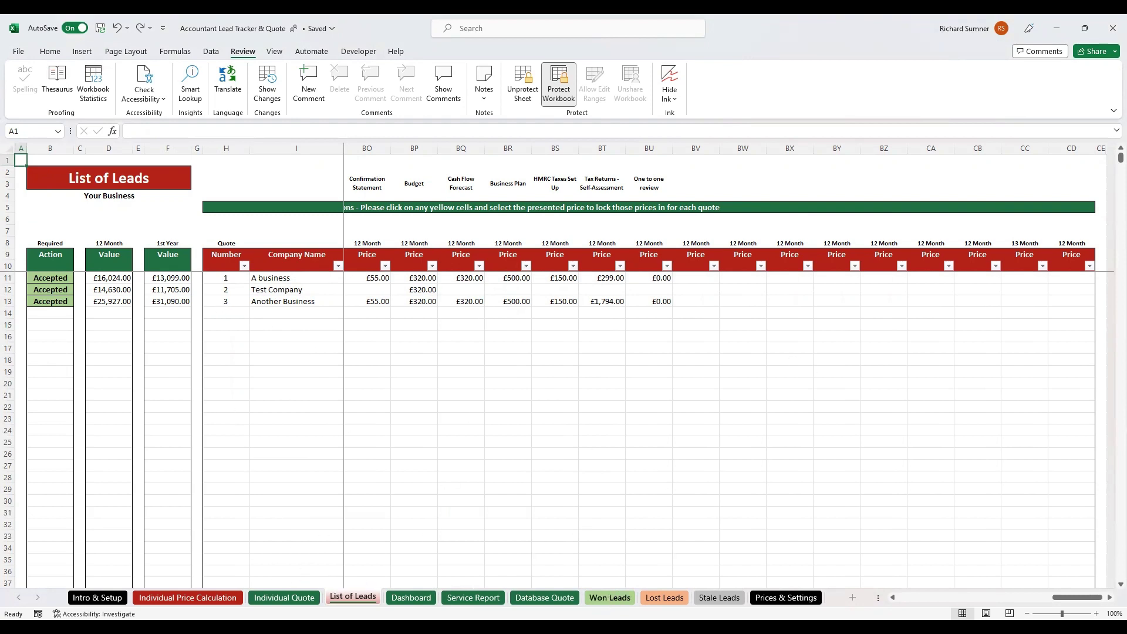
Look through the Lost Leads, Won Leads, Stale Leads and Individual Quote sheets and return to List of Leads
{"action": "left_click", "coordinate": [665, 597]}
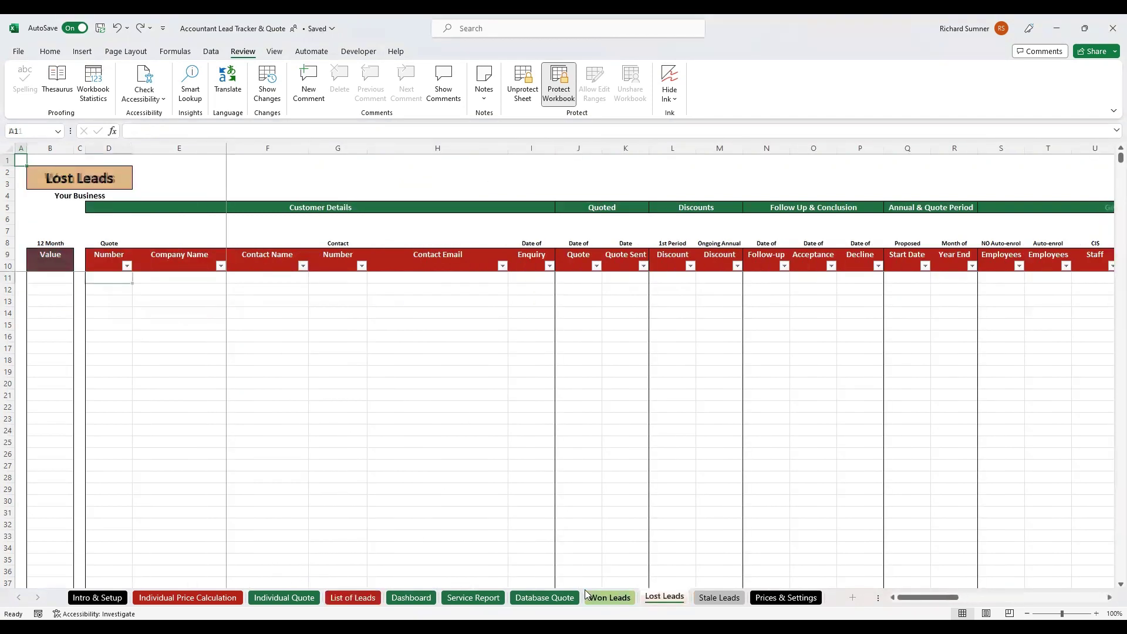
{"action": "left_click", "coordinate": [610, 597]}
{"action": "left_click", "coordinate": [353, 597]}
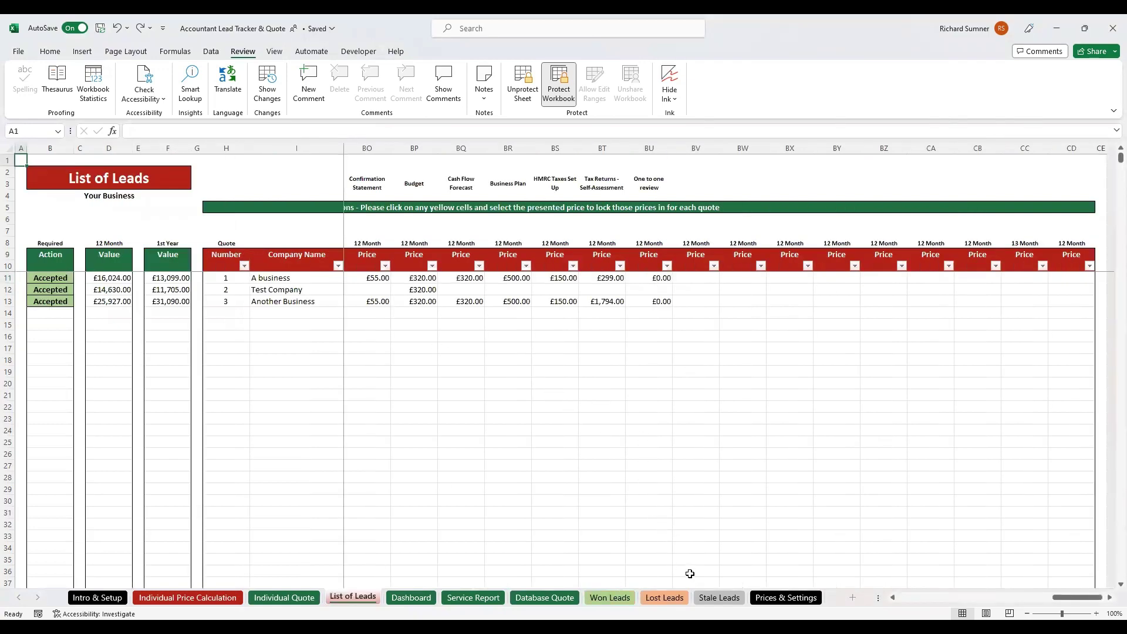
{"action": "left_click", "coordinate": [729, 598]}
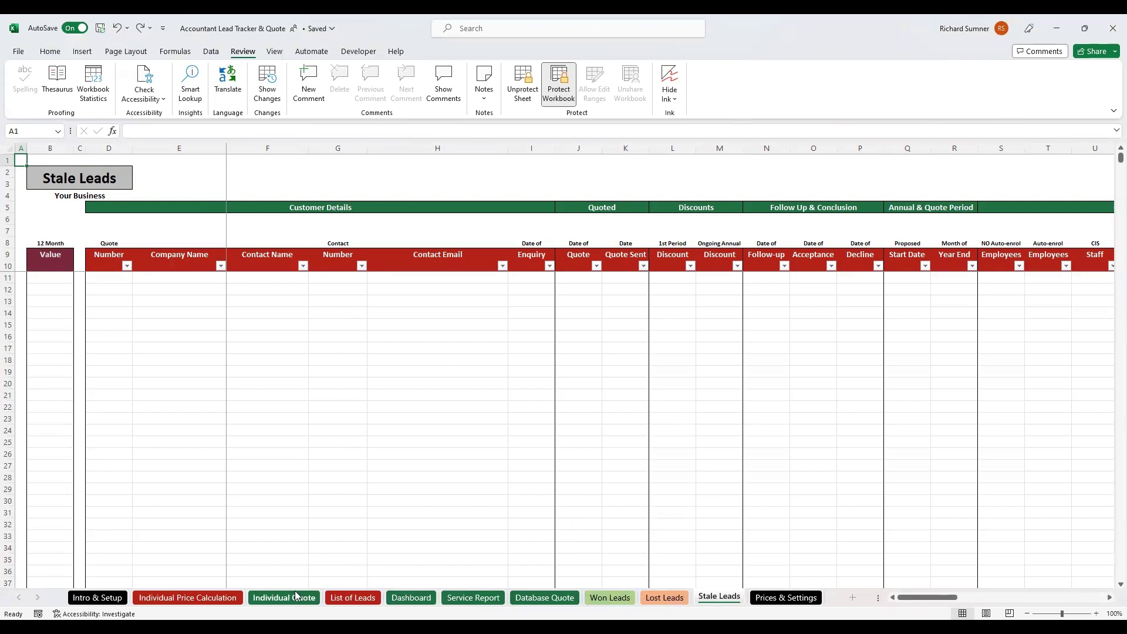
{"action": "left_click", "coordinate": [195, 595]}
{"action": "left_click", "coordinate": [284, 597]}
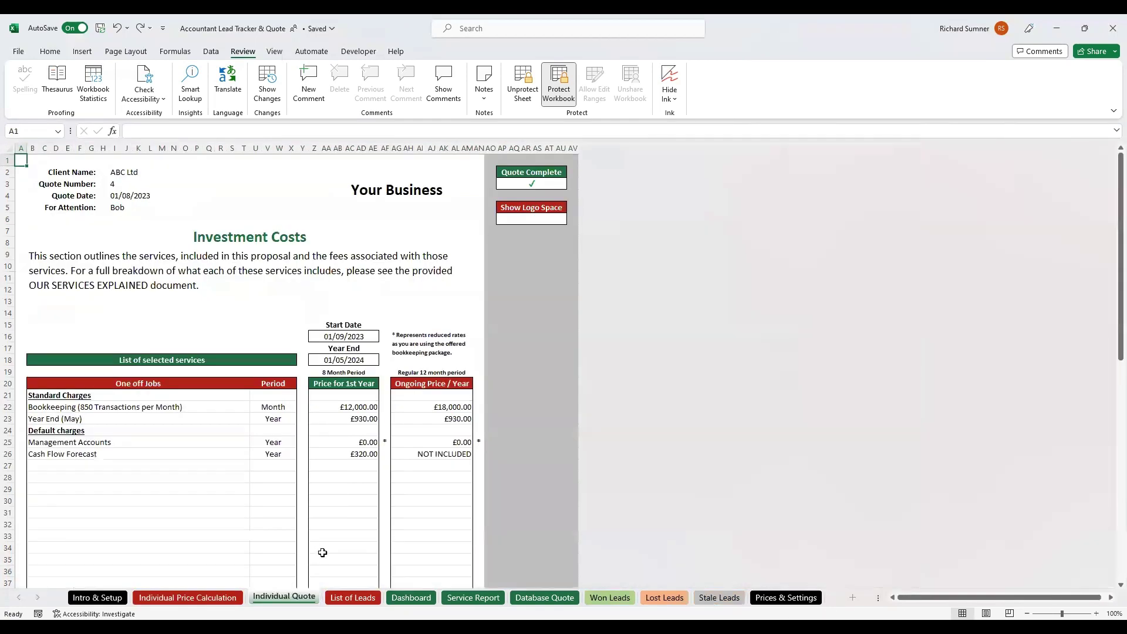
{"action": "left_click", "coordinate": [351, 597]}
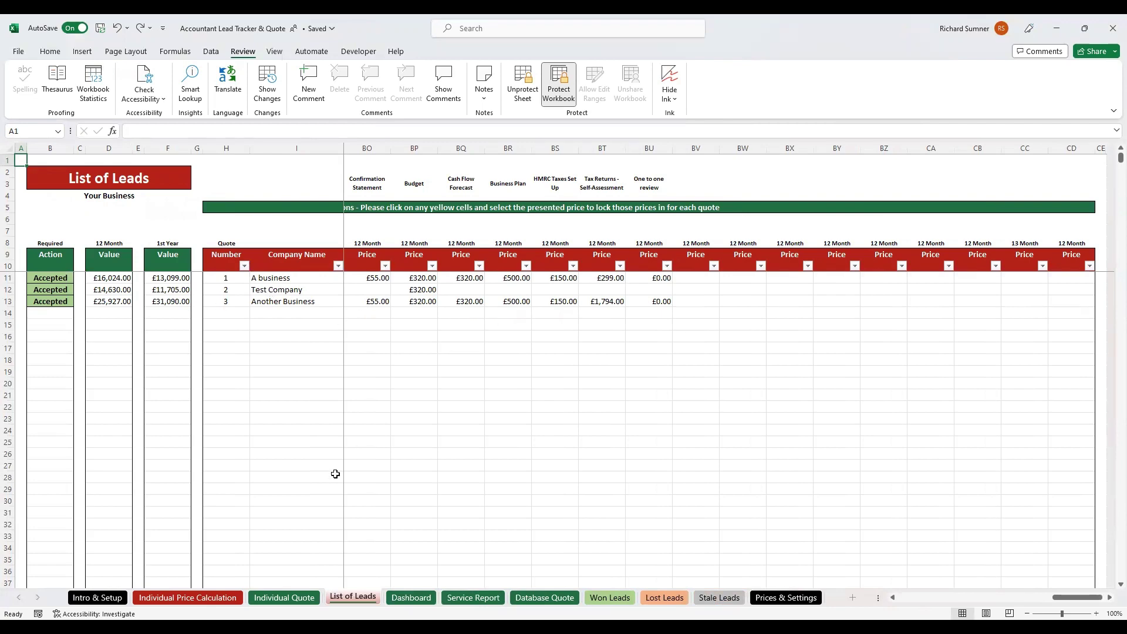
On Individual Price Calculation, select the general information and required services inputs, view the clearing option, and deselect them
{"action": "left_click", "coordinate": [215, 598]}
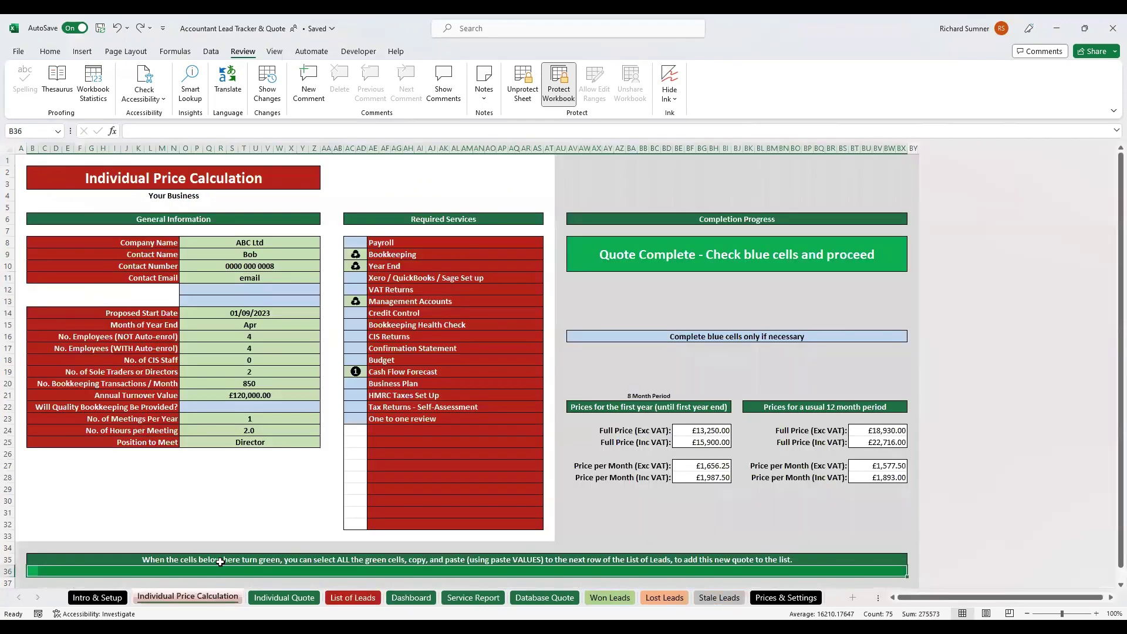
{"action": "left_click", "coordinate": [278, 242]}
{"action": "left_click_drag", "start_coordinate": [279, 252], "coordinate": [273, 442]}
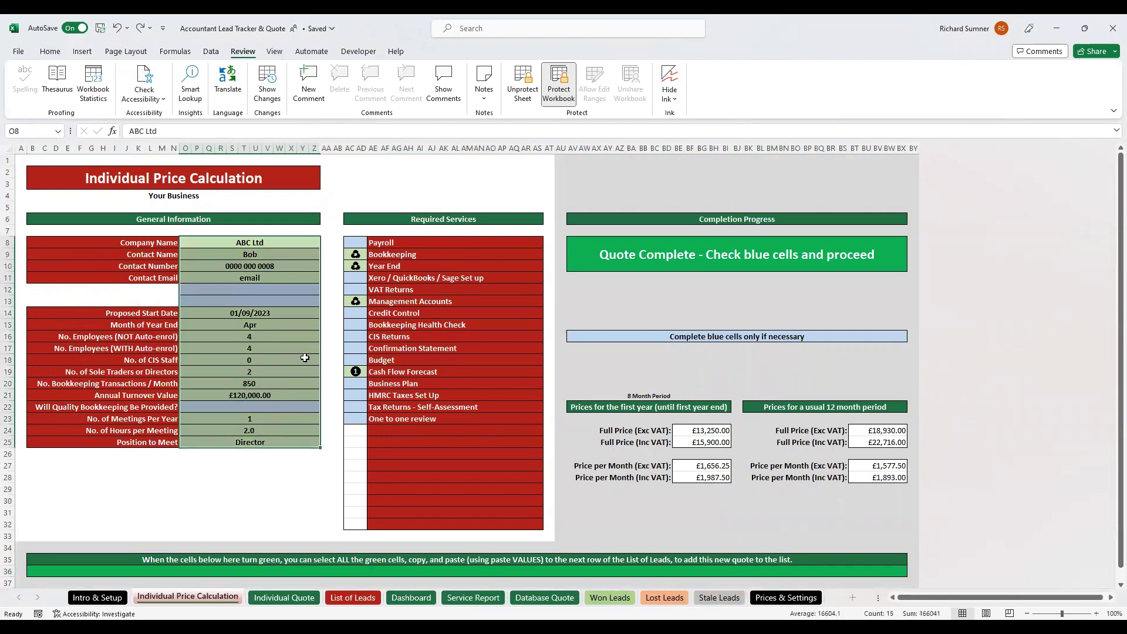
{"action": "left_click_drag", "start_coordinate": [353, 243], "coordinate": [356, 432]}
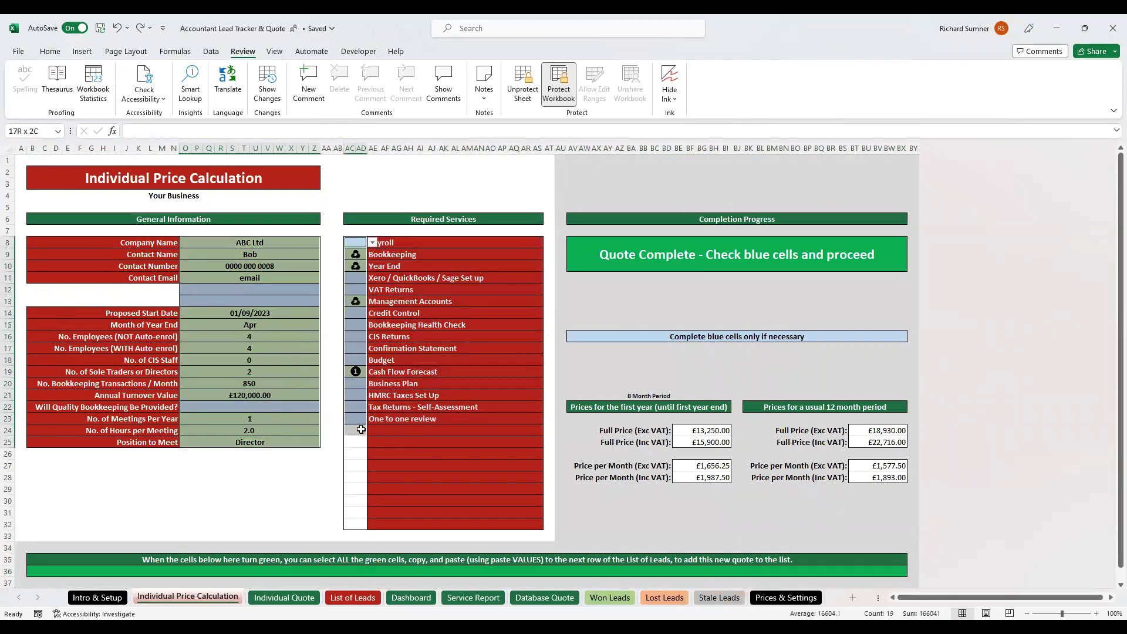
{"action": "right_click", "coordinate": [353, 336]}
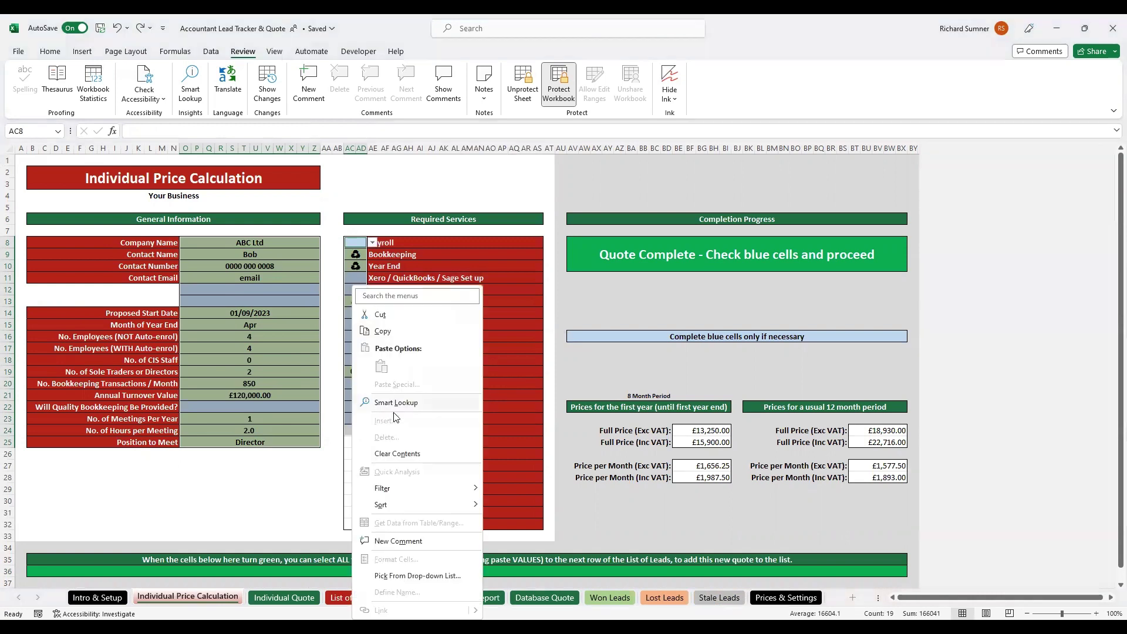
{"action": "left_click", "coordinate": [302, 318]}
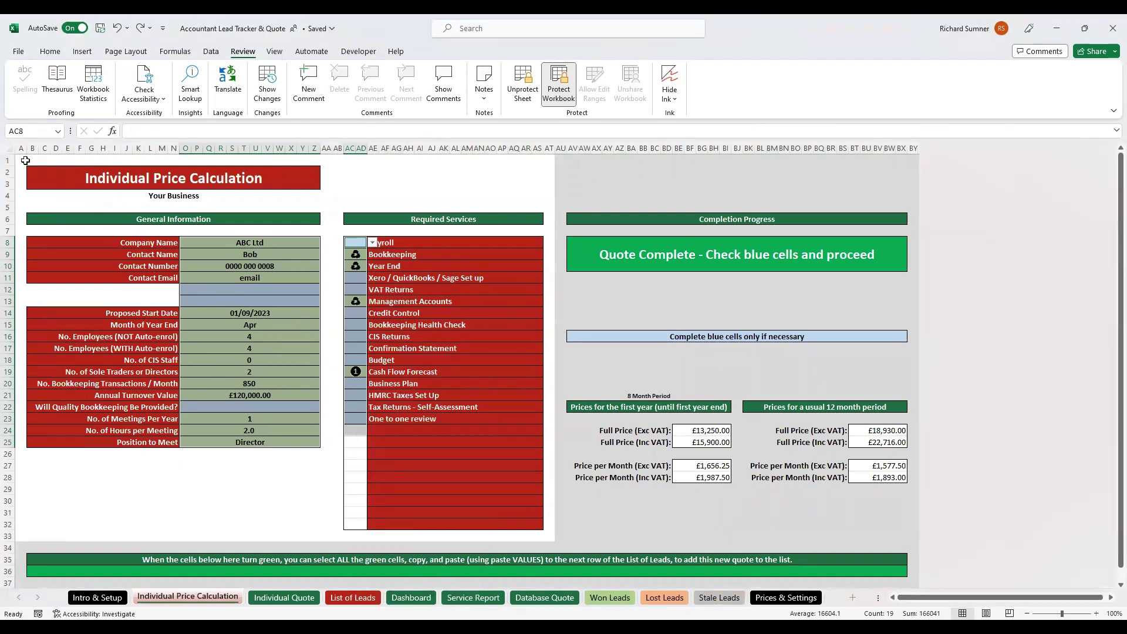
{"action": "left_click", "coordinate": [10, 159]}
{"action": "left_click", "coordinate": [19, 160]}
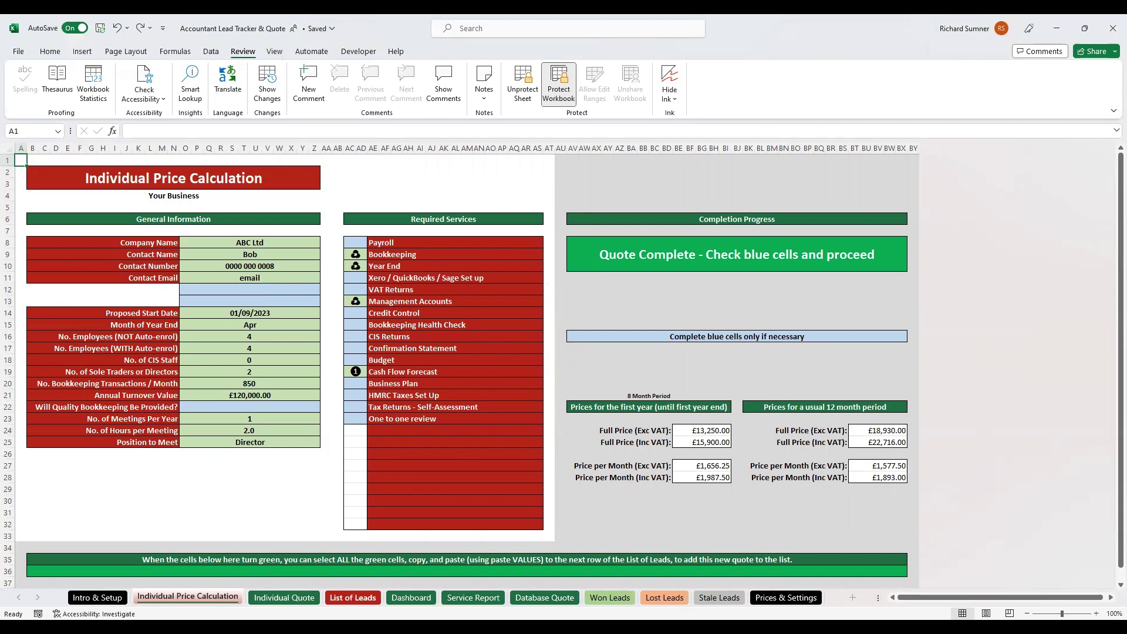
On the Database Quote sheet, clear the entered quote number and load quote number 1
{"action": "left_click", "coordinate": [337, 598]}
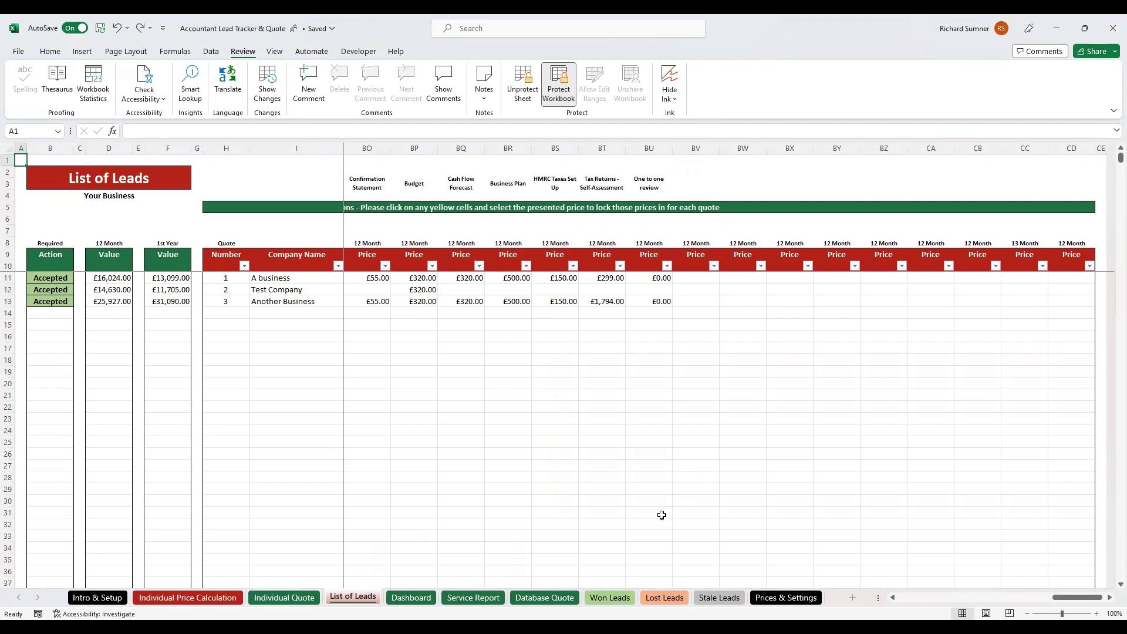
{"action": "left_click", "coordinate": [524, 598]}
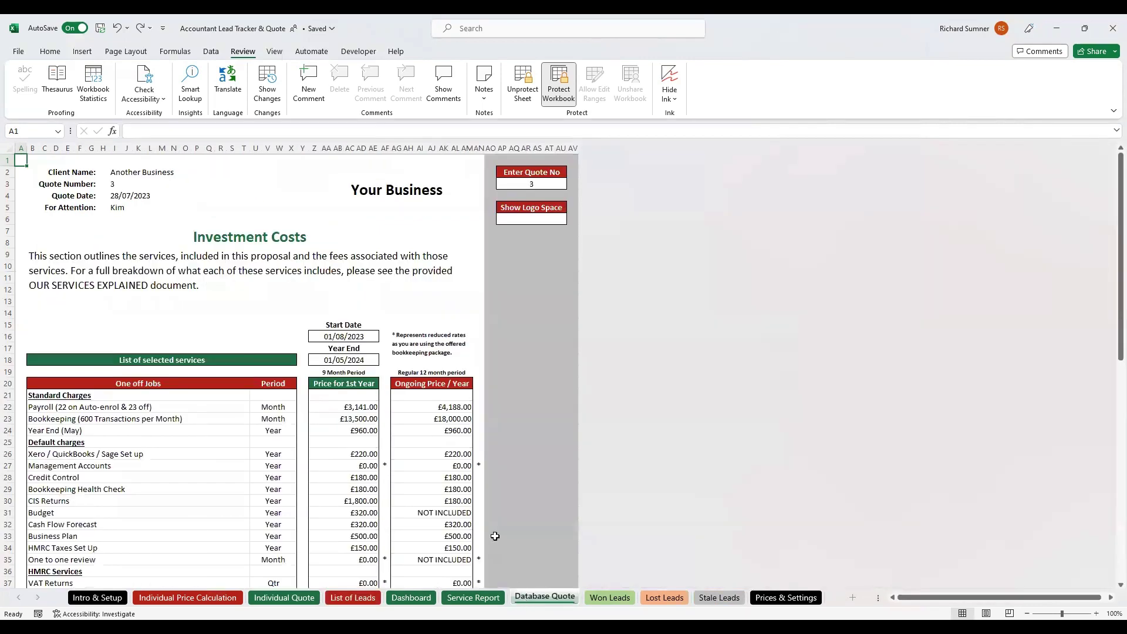
{"action": "left_click", "coordinate": [536, 183]}
{"action": "key", "text": "Delete"}
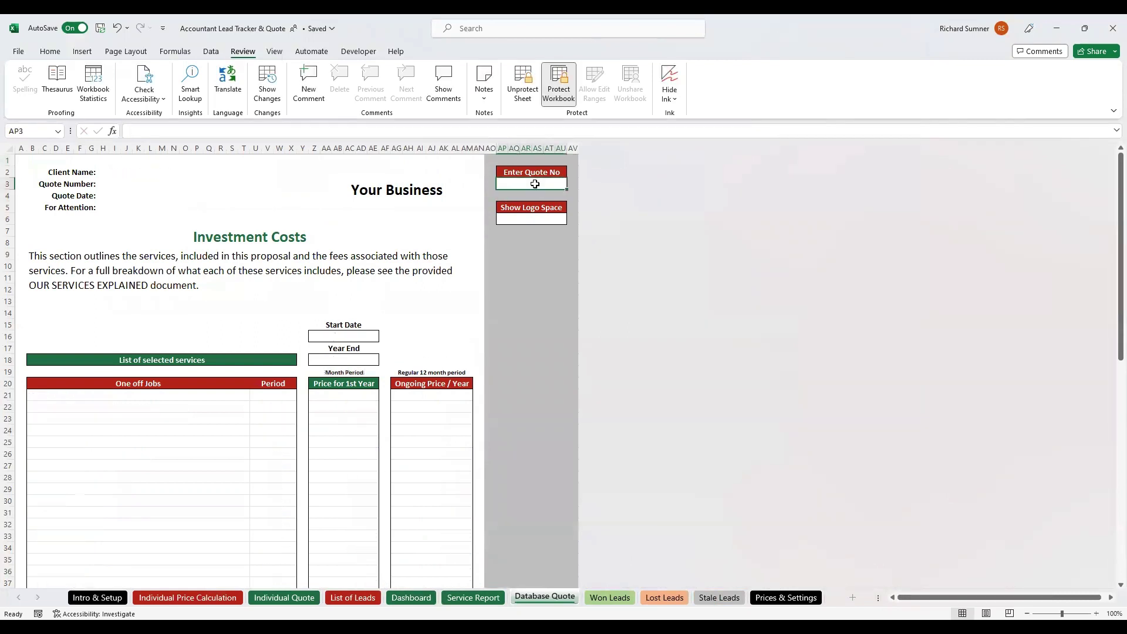
{"action": "key", "text": "ctrl+Home"}
{"action": "left_click", "coordinate": [526, 185]}
{"action": "type", "text": "1"}
{"action": "key", "text": "Return"}
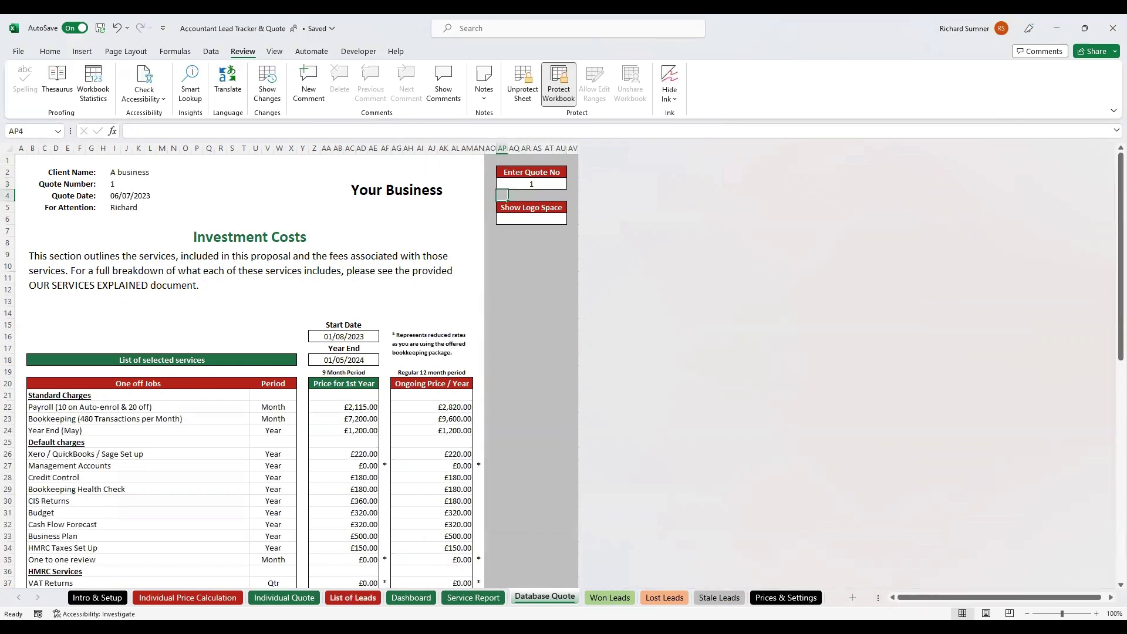
Compare the List of Leads with the loaded Database Quote and return to the List of Leads
{"action": "left_click", "coordinate": [352, 597]}
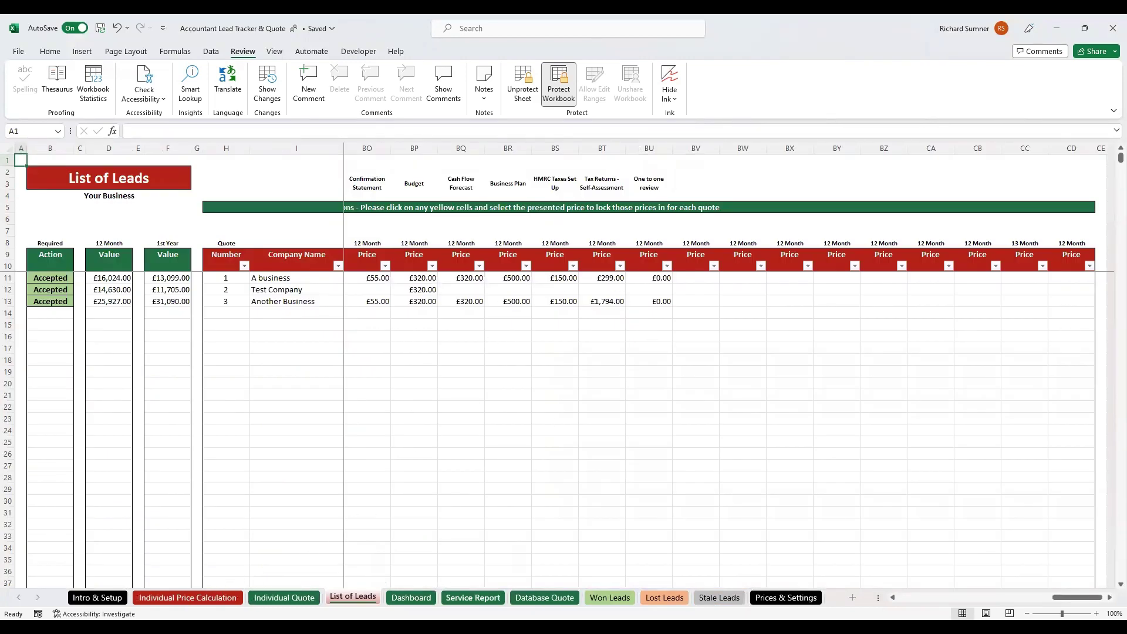
{"action": "left_click", "coordinate": [545, 598]}
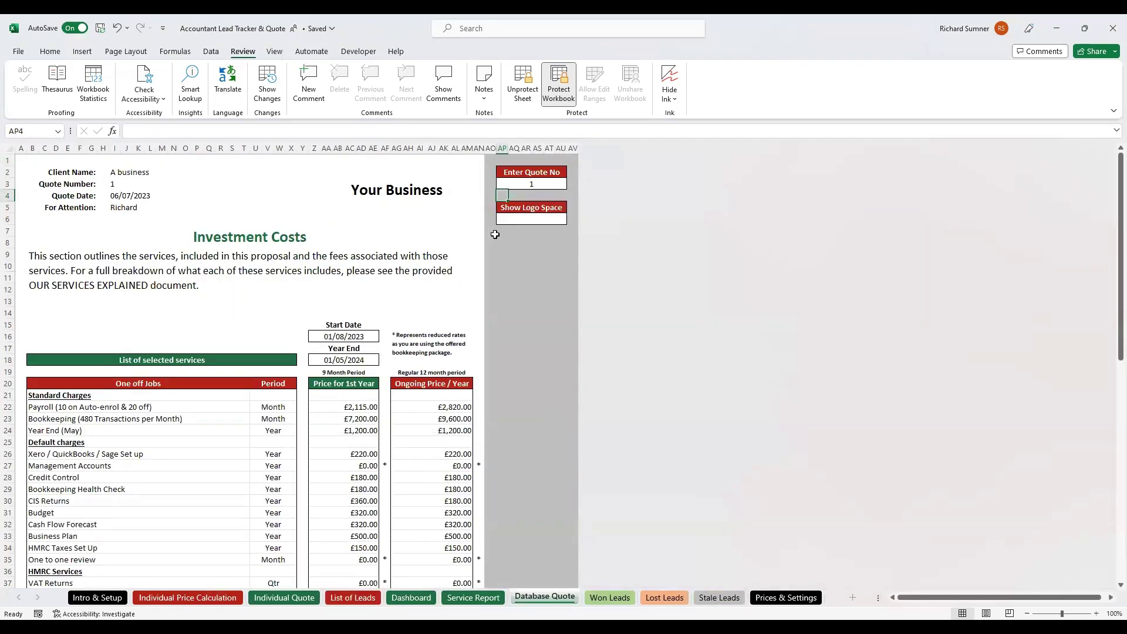
{"action": "left_click", "coordinate": [21, 161]}
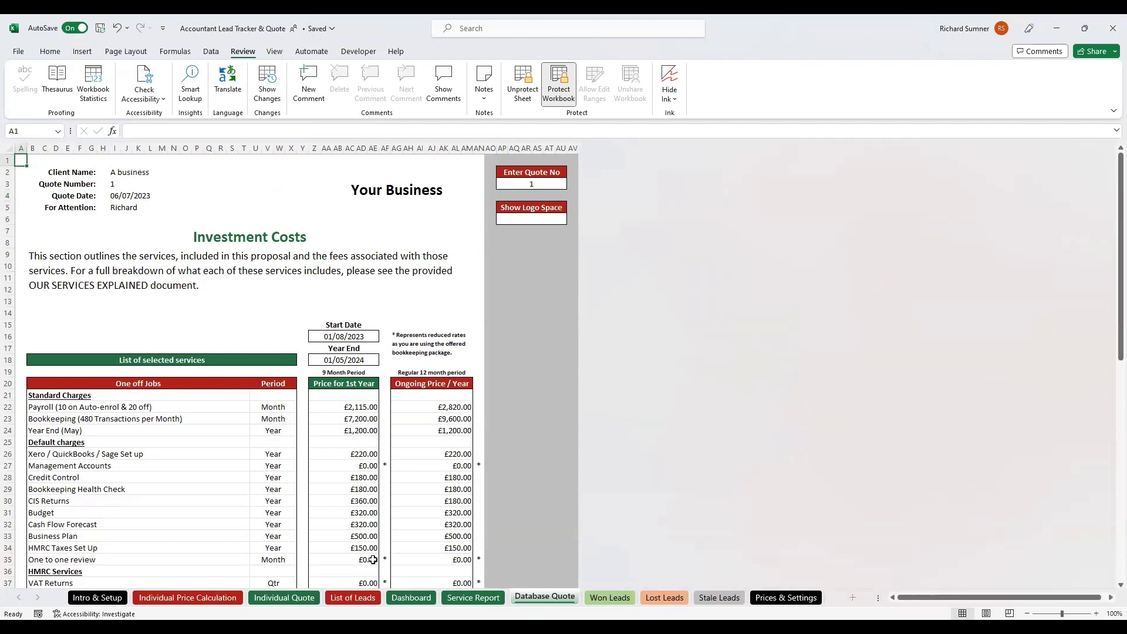
{"action": "left_click", "coordinate": [365, 599]}
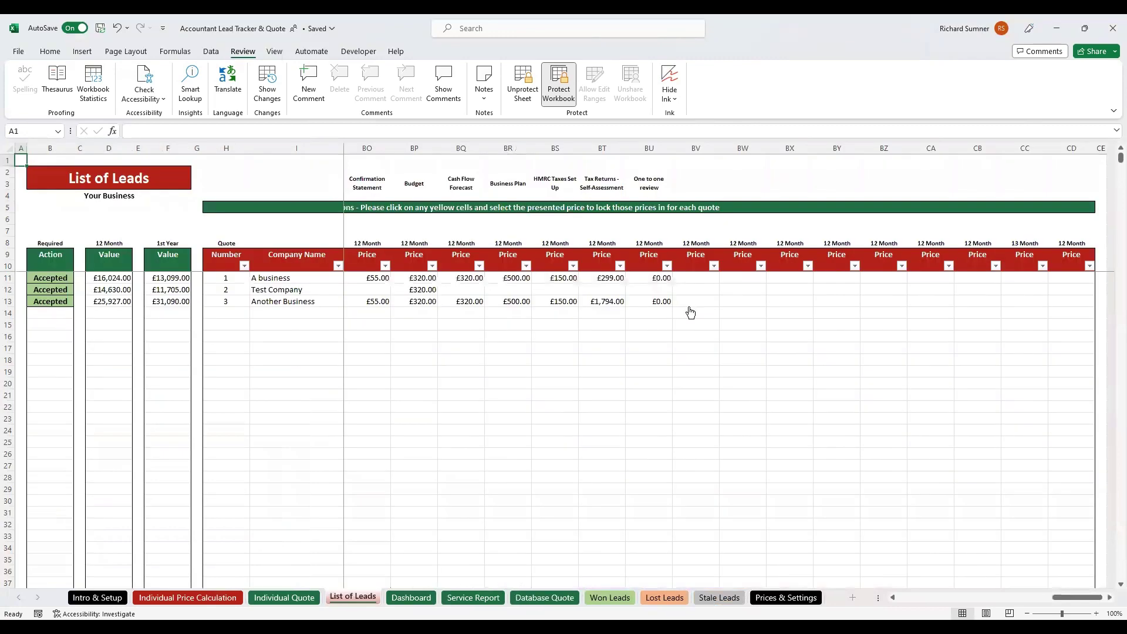
Examine the List of Leads columns back from the locked prices through the service selections and general business data to the discounts
{"action": "left_click", "coordinate": [689, 312]}
{"action": "key", "text": "Right"}
{"action": "key", "text": "Right"}
{"action": "key", "text": "Right"}
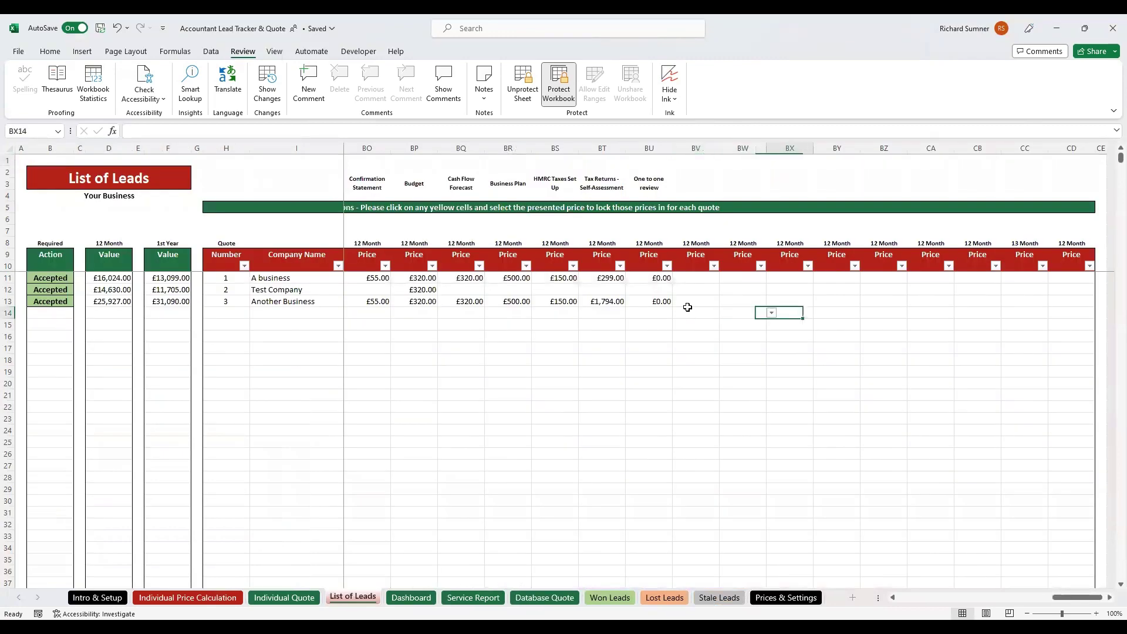
{"action": "key", "text": "Left"}
{"action": "key", "text": "Left"}
{"action": "key", "text": "Left"}
{"action": "key", "text": "Left"}
{"action": "key", "text": "Left"}
{"action": "key", "text": "Left"}
{"action": "key", "text": "Left"}
{"action": "key", "text": "Left"}
{"action": "key", "text": "Left"}
{"action": "key", "text": "Left"}
{"action": "key", "text": "Left"}
{"action": "key", "text": "Left"}
{"action": "key", "text": "Left"}
{"action": "key", "text": "Left"}
{"action": "key", "text": "Left"}
{"action": "key", "text": "Left"}
{"action": "key", "text": "Left"}
{"action": "key", "text": "Left"}
{"action": "key", "text": "Left"}
{"action": "key", "text": "Left"}
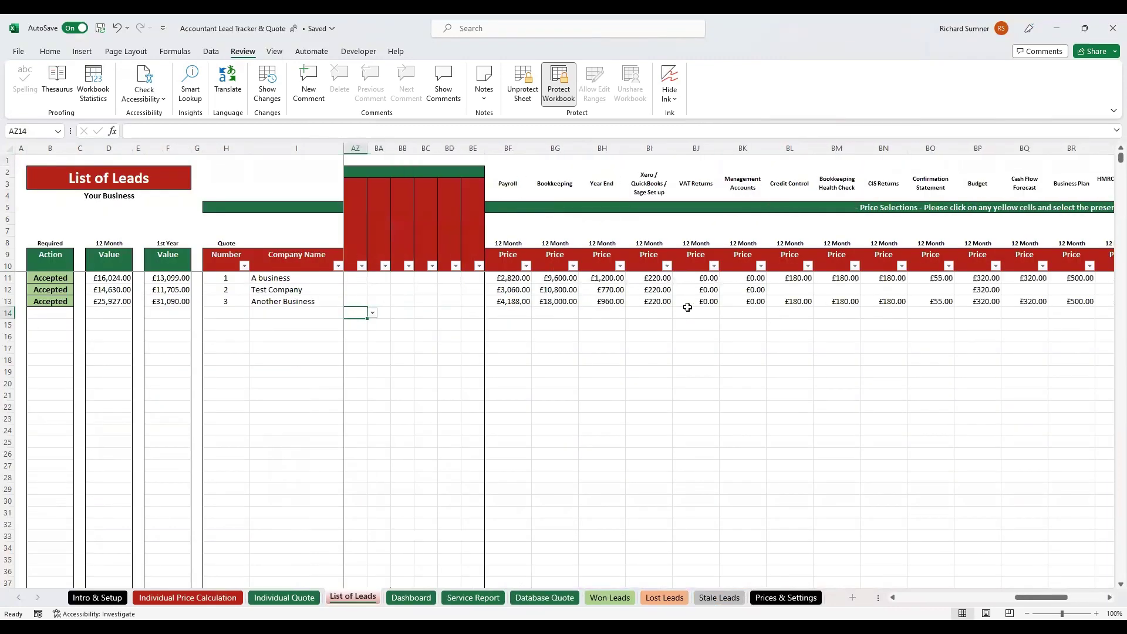
{"action": "key", "text": "Left"}
{"action": "key", "text": "Left"}
{"action": "key", "text": "Left"}
{"action": "key", "text": "Left"}
{"action": "key", "text": "Left"}
{"action": "key", "text": "Left"}
{"action": "key", "text": "Left"}
{"action": "key", "text": "Right"}
{"action": "key", "text": "Right"}
{"action": "key", "text": "Right"}
{"action": "key", "text": "Right"}
{"action": "key", "text": "Right"}
{"action": "key", "text": "Right"}
{"action": "key", "text": "Right"}
{"action": "key", "text": "Right"}
{"action": "key", "text": "Right"}
{"action": "key", "text": "Right"}
{"action": "key", "text": "Right"}
{"action": "key", "text": "Right"}
{"action": "key", "text": "Right"}
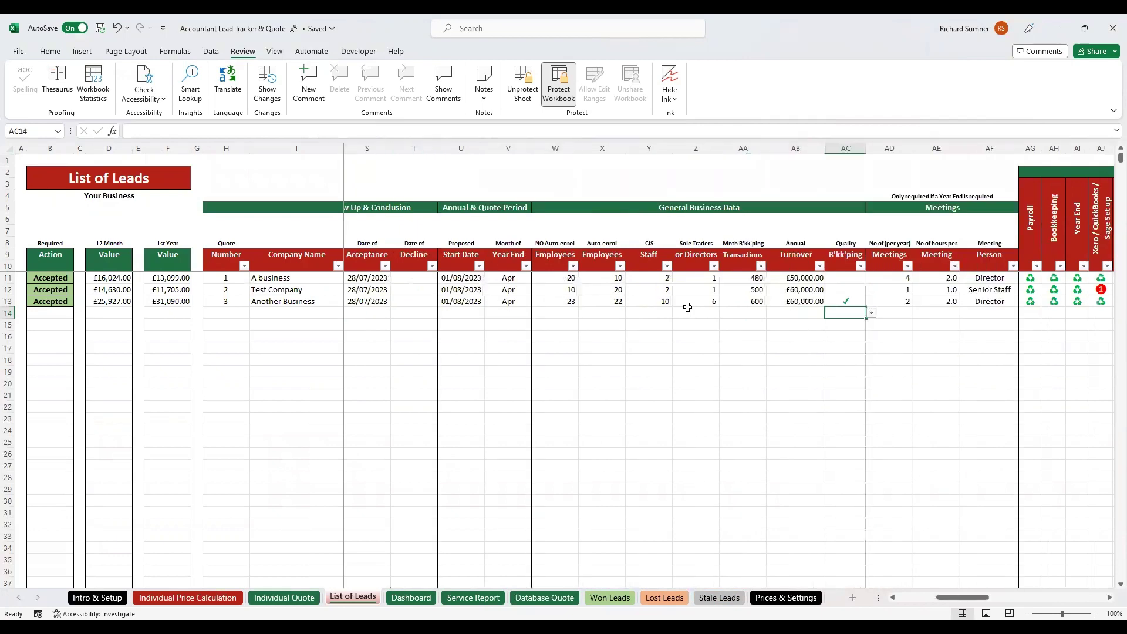
{"action": "key", "text": "Left"}
{"action": "key", "text": "Left"}
{"action": "key", "text": "Left"}
{"action": "key", "text": "Left"}
{"action": "key", "text": "Left"}
{"action": "key", "text": "Left"}
{"action": "key", "text": "Left"}
{"action": "key", "text": "Left"}
{"action": "key", "text": "Left"}
{"action": "key", "text": "Left"}
{"action": "key", "text": "Left"}
{"action": "key", "text": "Left"}
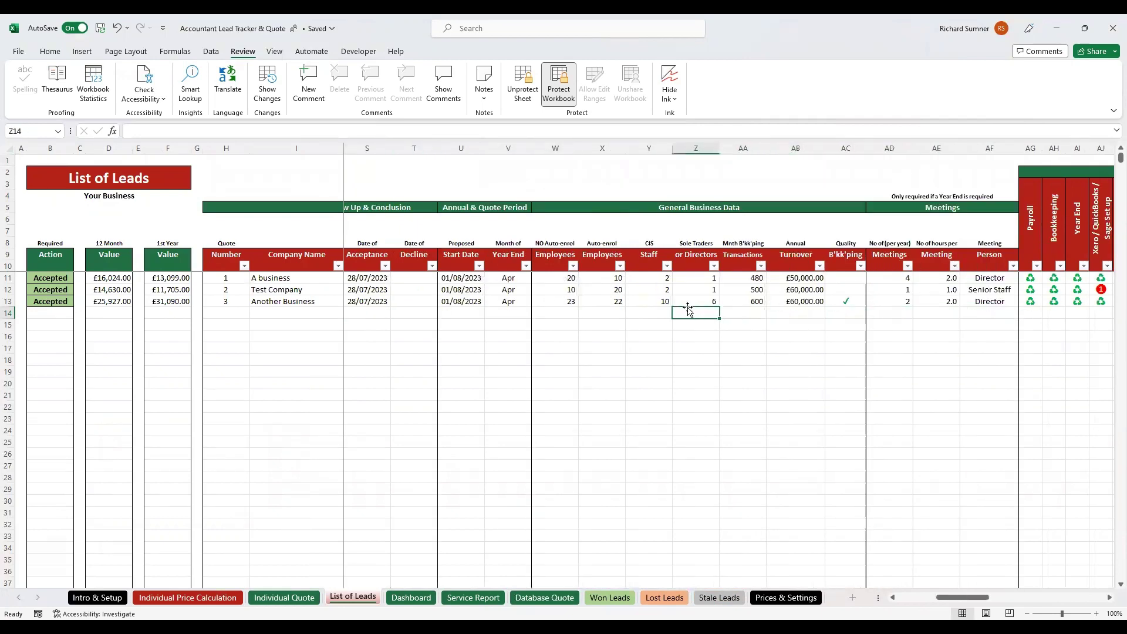
{"action": "key", "text": "Left"}
{"action": "key", "text": "Left"}
{"action": "key", "text": "Left"}
{"action": "key", "text": "Left"}
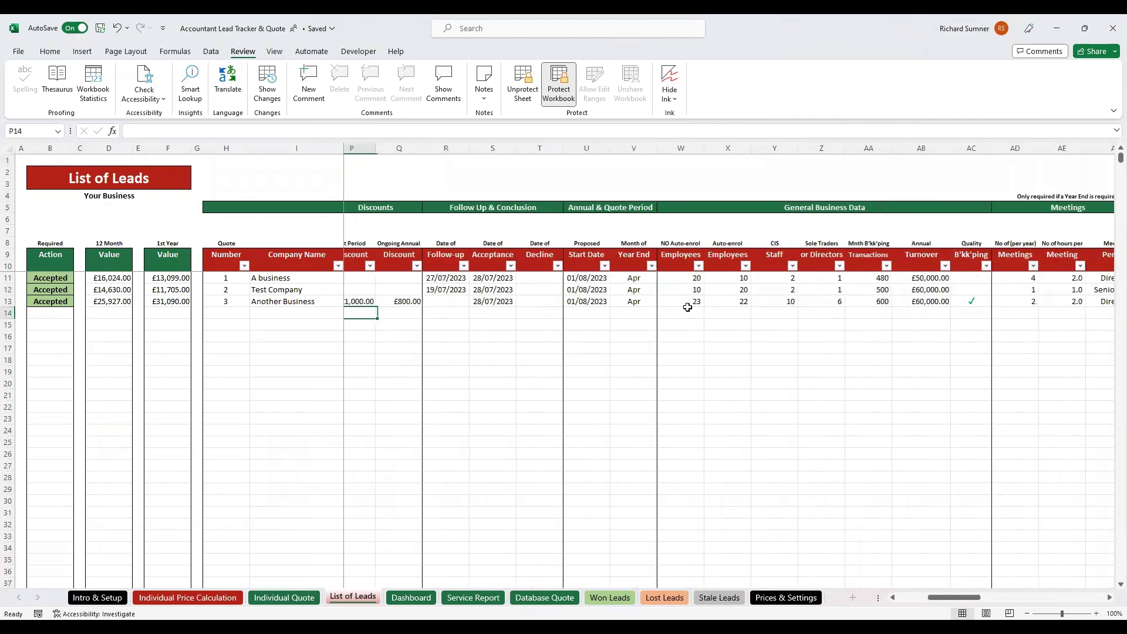
Review the List of Leads from the discounts across to the Payroll and Bookkeeping price columns, and return to the customer details
{"action": "key", "text": "Right"}
{"action": "key", "text": "Right"}
{"action": "key", "text": "Right"}
{"action": "key", "text": "Right"}
{"action": "key", "text": "Right"}
{"action": "key", "text": "Right"}
{"action": "key", "text": "Right"}
{"action": "key", "text": "Right"}
{"action": "key", "text": "Right"}
{"action": "key", "text": "Right"}
{"action": "key", "text": "Right"}
{"action": "key", "text": "Right"}
{"action": "key", "text": "Right"}
{"action": "key", "text": "Right"}
{"action": "key", "text": "Right"}
{"action": "key", "text": "Right"}
{"action": "key", "text": "Right"}
{"action": "key", "text": "Right"}
{"action": "key", "text": "Right"}
{"action": "key", "text": "Right"}
{"action": "key", "text": "Right"}
{"action": "key", "text": "Right"}
{"action": "key", "text": "Right"}
{"action": "key", "text": "Right"}
{"action": "key", "text": "Right"}
{"action": "key", "text": "Right"}
{"action": "key", "text": "Right"}
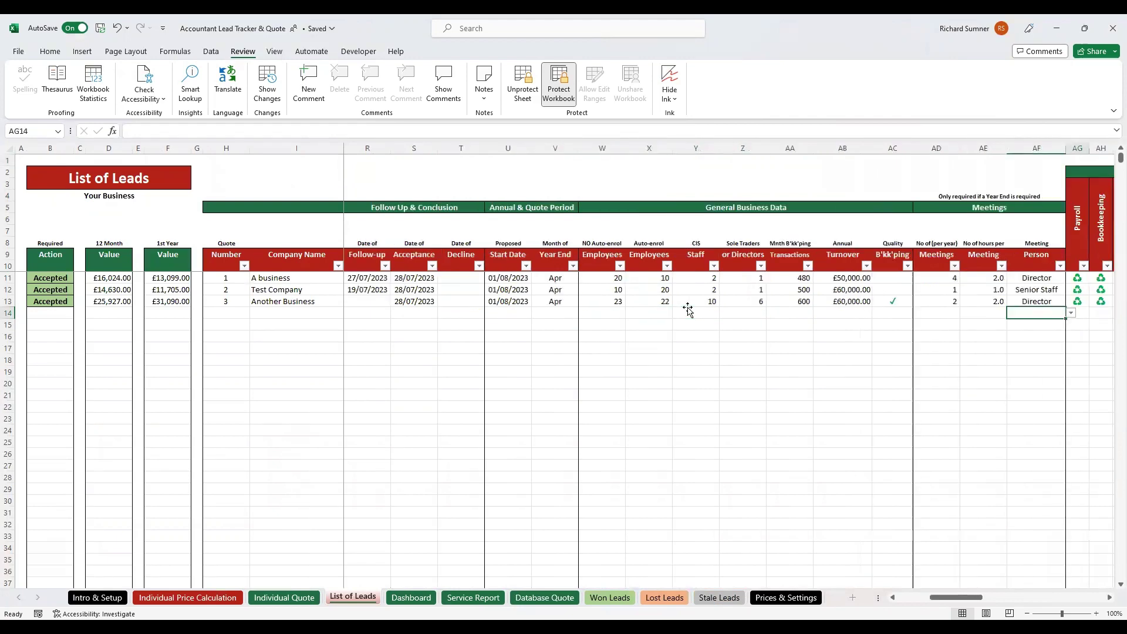
{"action": "key", "text": "Right"}
{"action": "key", "text": "Right"}
{"action": "key", "text": "Right"}
{"action": "key", "text": "Right"}
{"action": "key", "text": "Left"}
{"action": "key", "text": "Left"}
{"action": "key", "text": "Left"}
{"action": "key", "text": "Left"}
{"action": "key", "text": "Left"}
{"action": "key", "text": "Left"}
{"action": "key", "text": "Left"}
{"action": "key", "text": "Left"}
{"action": "key", "text": "Left"}
{"action": "key", "text": "Left"}
{"action": "key", "text": "Left"}
{"action": "key", "text": "Left"}
{"action": "key", "text": "Left"}
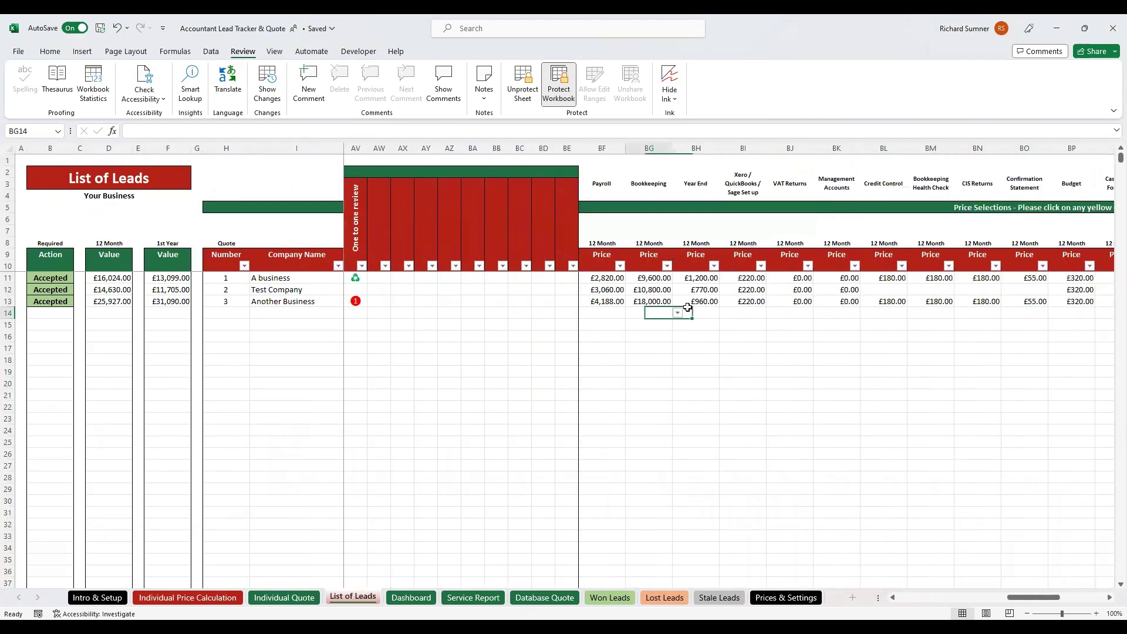
{"action": "key", "text": "Right"}
{"action": "key", "text": "Right"}
{"action": "key", "text": "Right"}
{"action": "key", "text": "Right"}
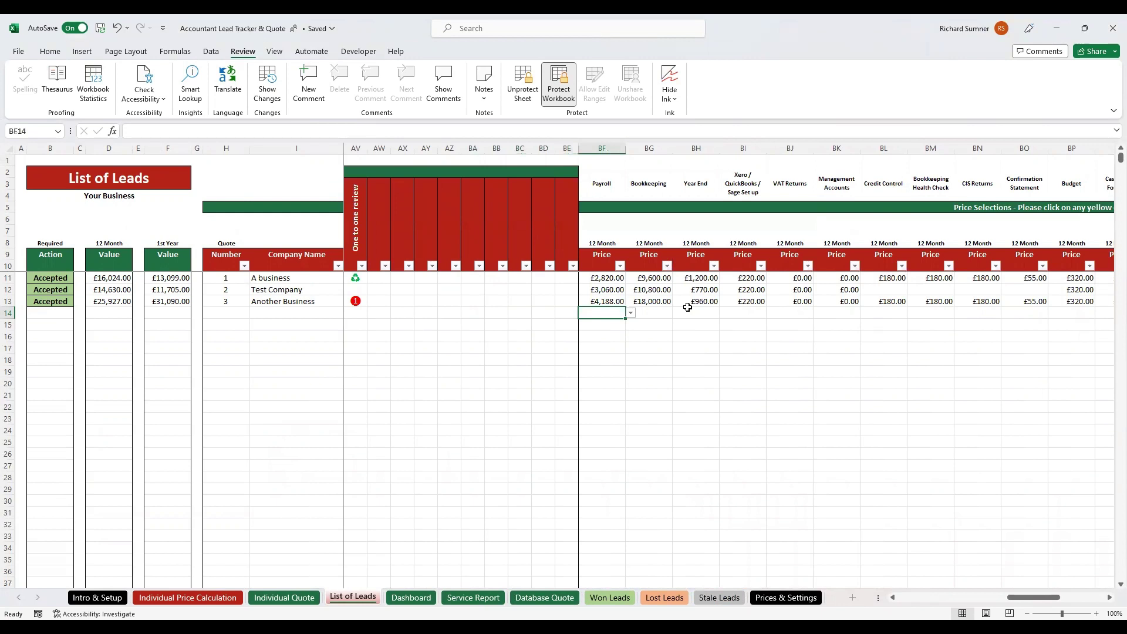
{"action": "left_click", "coordinate": [632, 315]}
{"action": "left_click_drag", "start_coordinate": [1020, 598], "coordinate": [913, 597]}
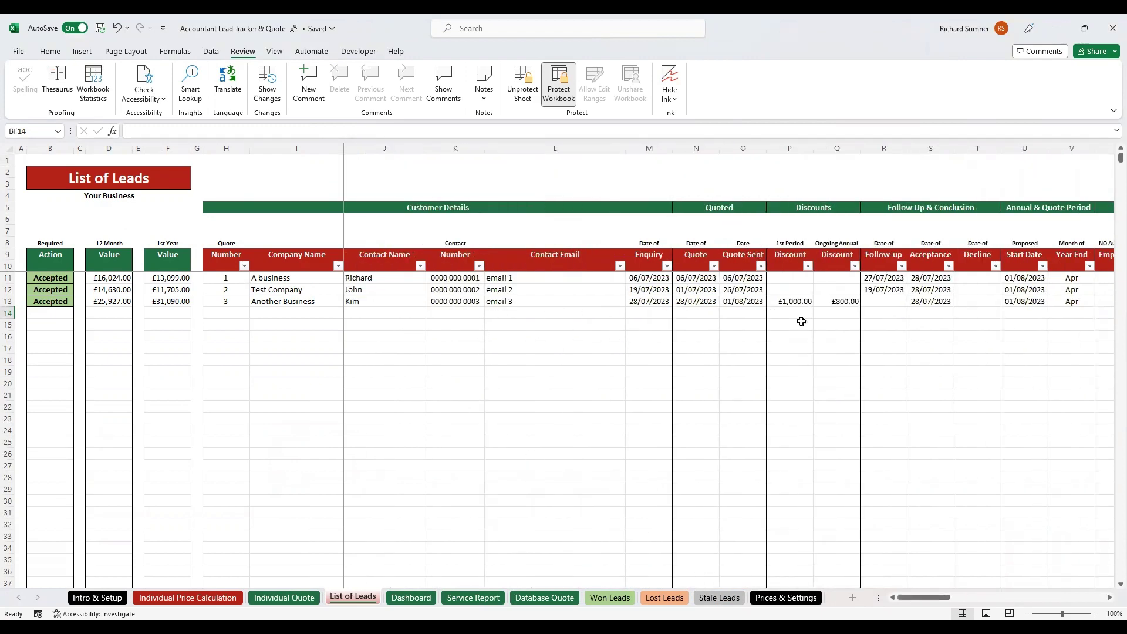
Look along the Another Business row from its acceptance date through the business data and services to the Tax Returns price
{"action": "left_click", "coordinate": [933, 303]}
{"action": "key", "text": "Right"}
{"action": "key", "text": "Right"}
{"action": "key", "text": "Right"}
{"action": "key", "text": "Right"}
{"action": "key", "text": "Right"}
{"action": "key", "text": "Right"}
{"action": "key", "text": "Right"}
{"action": "key", "text": "Right"}
{"action": "key", "text": "Right"}
{"action": "key", "text": "Right"}
{"action": "key", "text": "Right"}
{"action": "key", "text": "Right"}
{"action": "key", "text": "Right"}
{"action": "key", "text": "Right"}
{"action": "key", "text": "Right"}
{"action": "key", "text": "Right"}
{"action": "key", "text": "Right"}
{"action": "key", "text": "Right"}
{"action": "key", "text": "Right"}
{"action": "key", "text": "Right"}
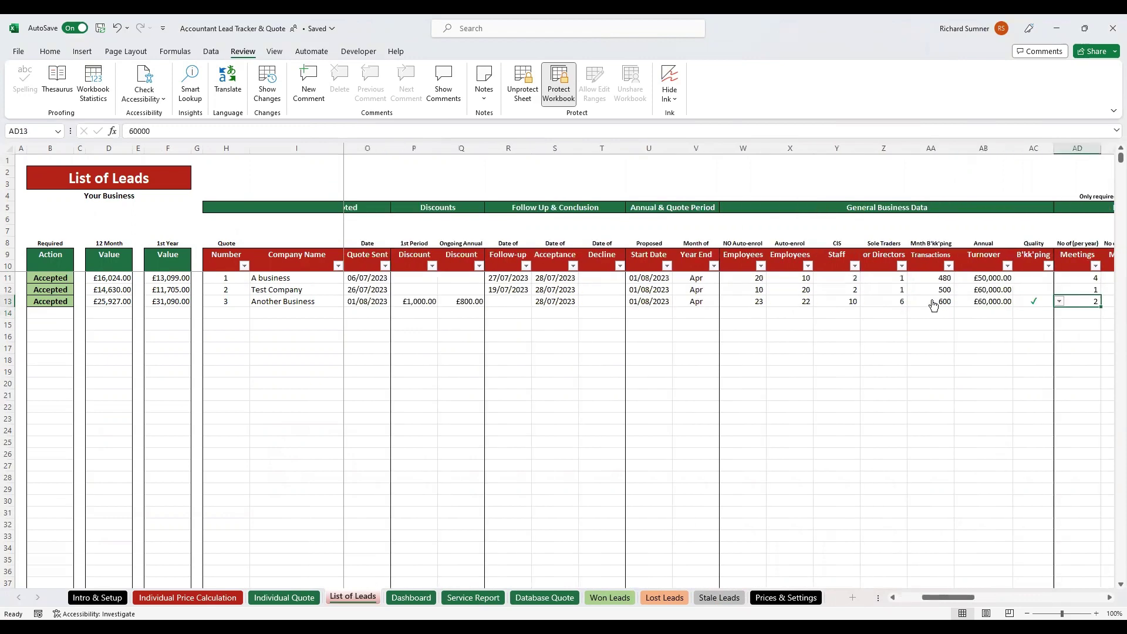
{"action": "key", "text": "Right"}
{"action": "key", "text": "Right"}
{"action": "key", "text": "Right"}
{"action": "key", "text": "Right"}
{"action": "key", "text": "Right"}
{"action": "key", "text": "Right"}
{"action": "key", "text": "Right"}
{"action": "key", "text": "Right"}
{"action": "key", "text": "Right"}
{"action": "key", "text": "Right"}
{"action": "key", "text": "Right"}
{"action": "key", "text": "Right"}
{"action": "key", "text": "Right"}
{"action": "key", "text": "Right"}
{"action": "key", "text": "Right"}
{"action": "key", "text": "Right"}
{"action": "key", "text": "Right"}
{"action": "key", "text": "Right"}
{"action": "key", "text": "Right"}
{"action": "key", "text": "Right"}
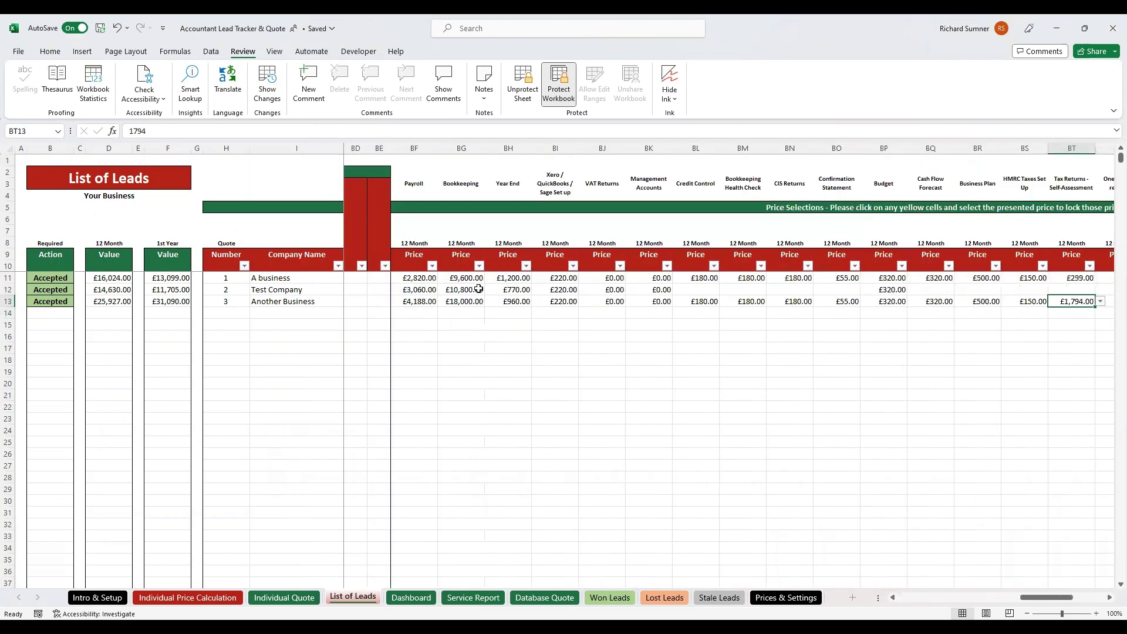
Clear the Payroll price for A business and lock in the presented price of 2820 from the cell's options
{"action": "left_click", "coordinate": [429, 278]}
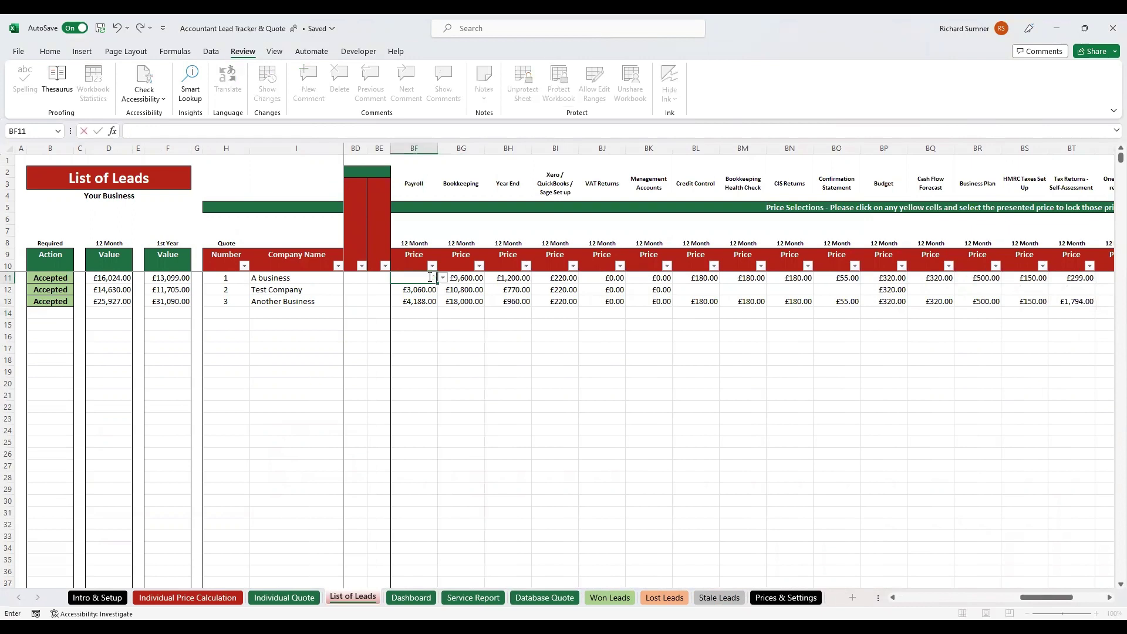
{"action": "key", "text": "Delete"}
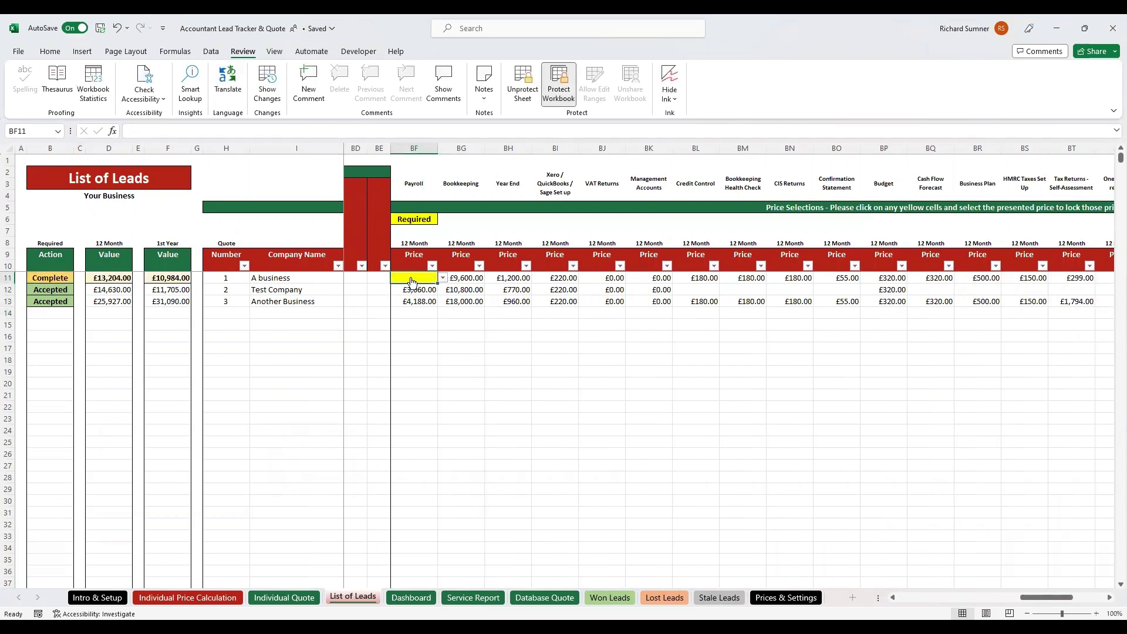
{"action": "left_click", "coordinate": [443, 278]}
{"action": "left_click", "coordinate": [421, 290]}
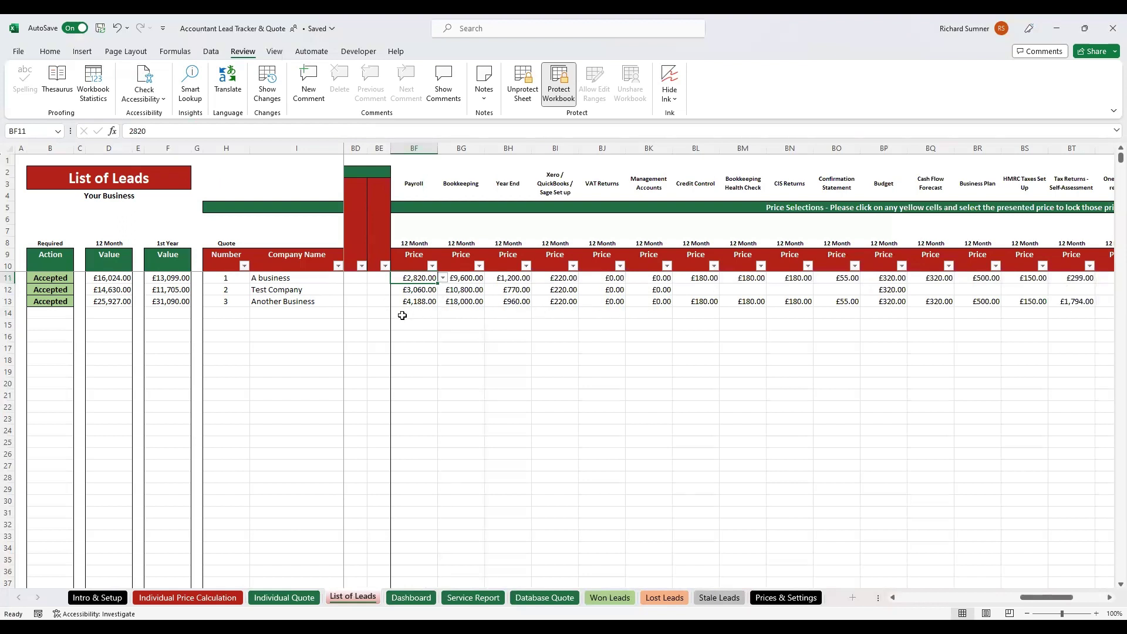
On Prices & Settings, set the Payroll price per employee without auto-enrolment pension to £6.50 and return to the List of Leads
{"action": "left_click", "coordinate": [786, 597]}
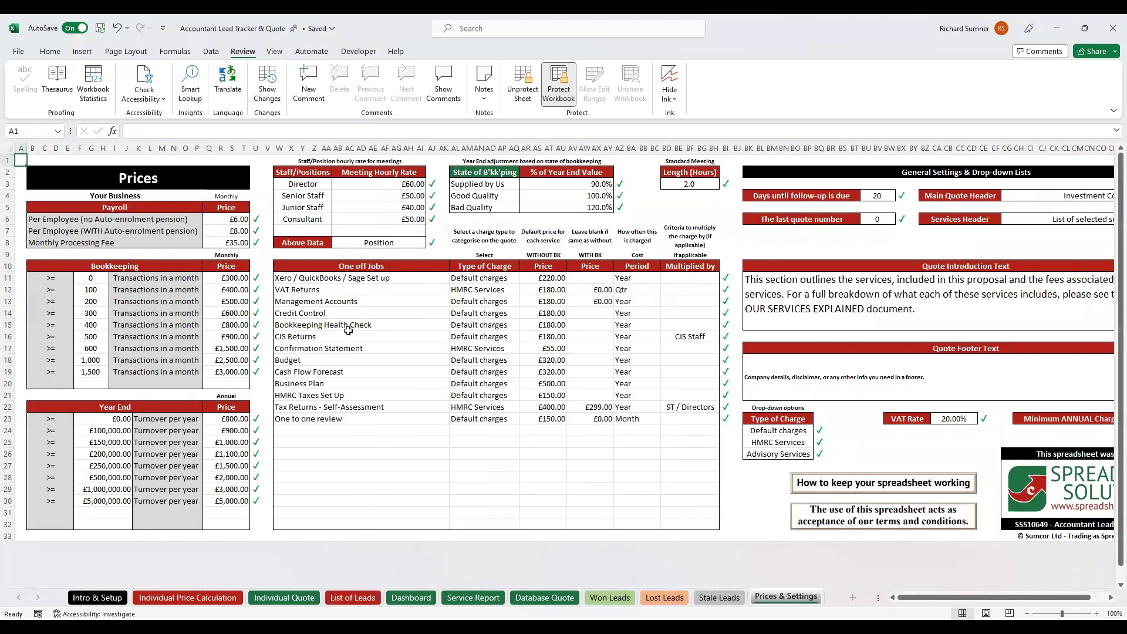
{"action": "left_click", "coordinate": [243, 222]}
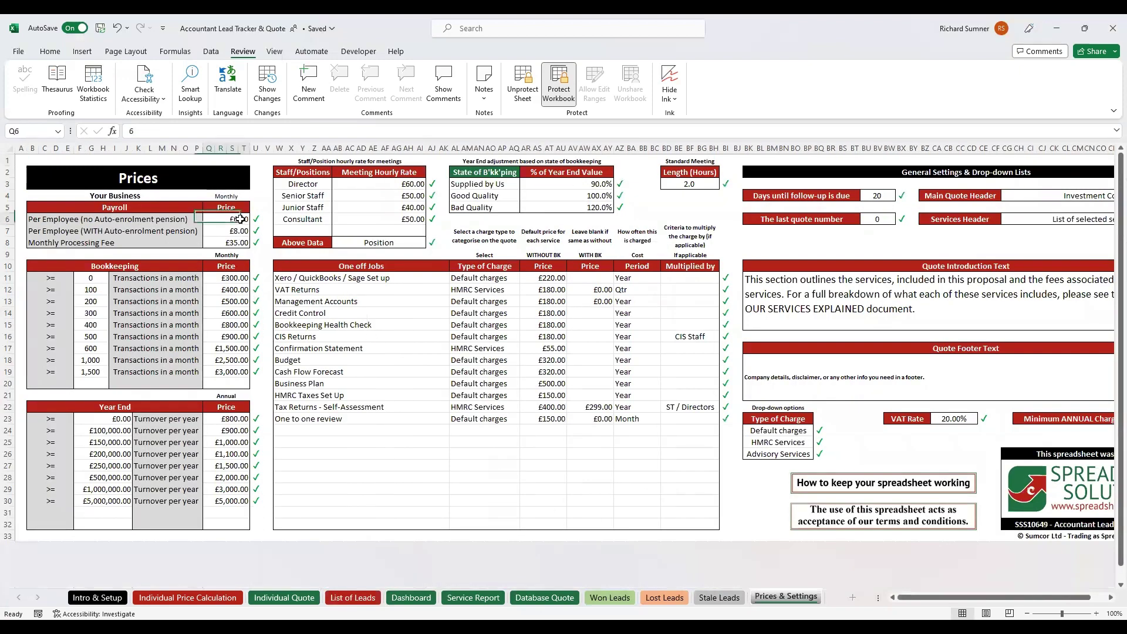
{"action": "type", "text": "6.5"}
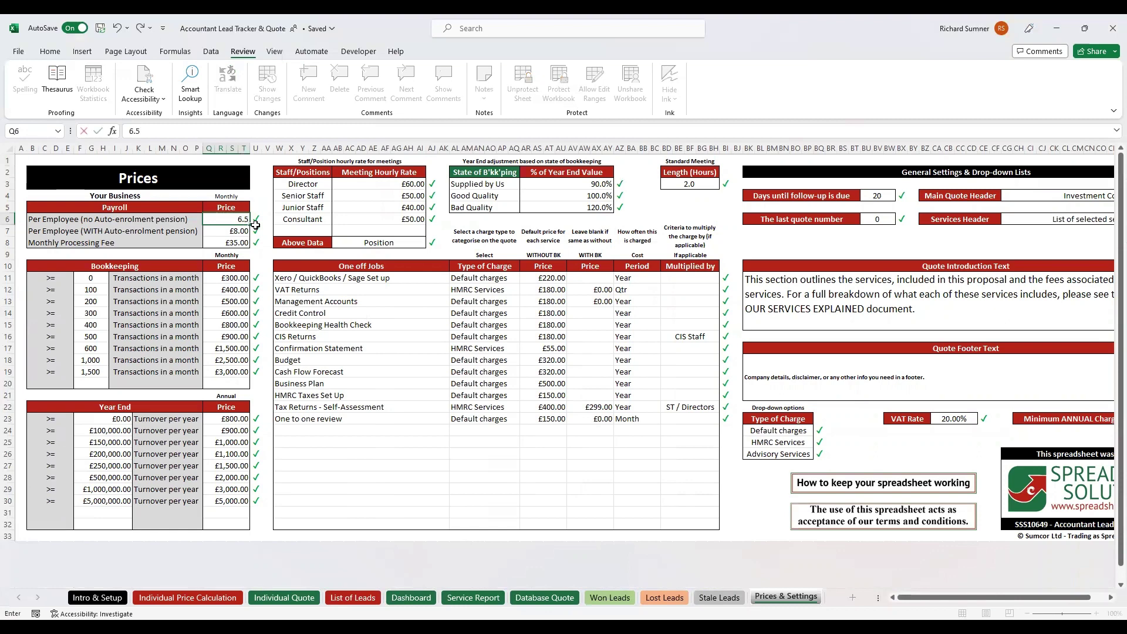
{"action": "key", "text": "Return"}
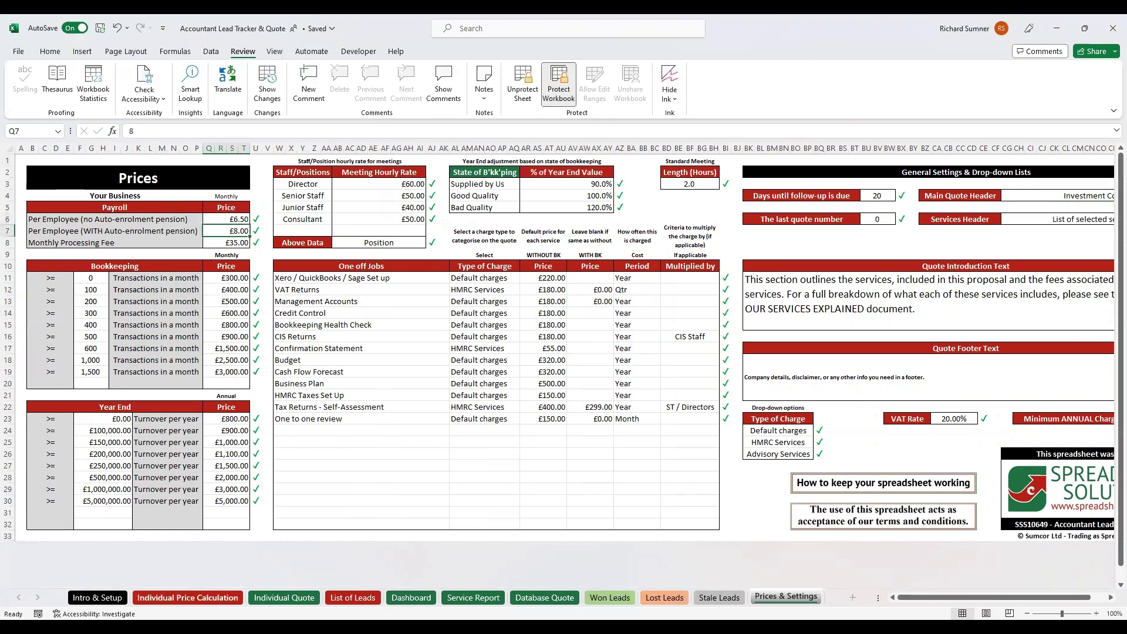
{"action": "left_click", "coordinate": [353, 598]}
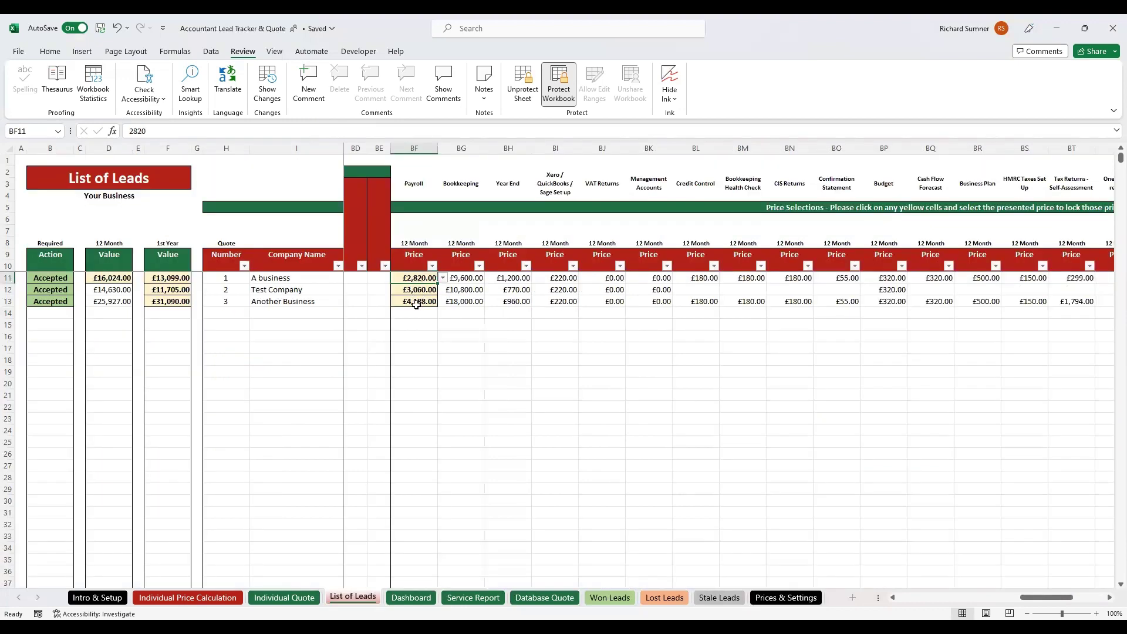
Compare the highlighted Payroll prices on the List of Leads and select the locked Payroll price for A business
{"action": "left_click", "coordinate": [416, 313]}
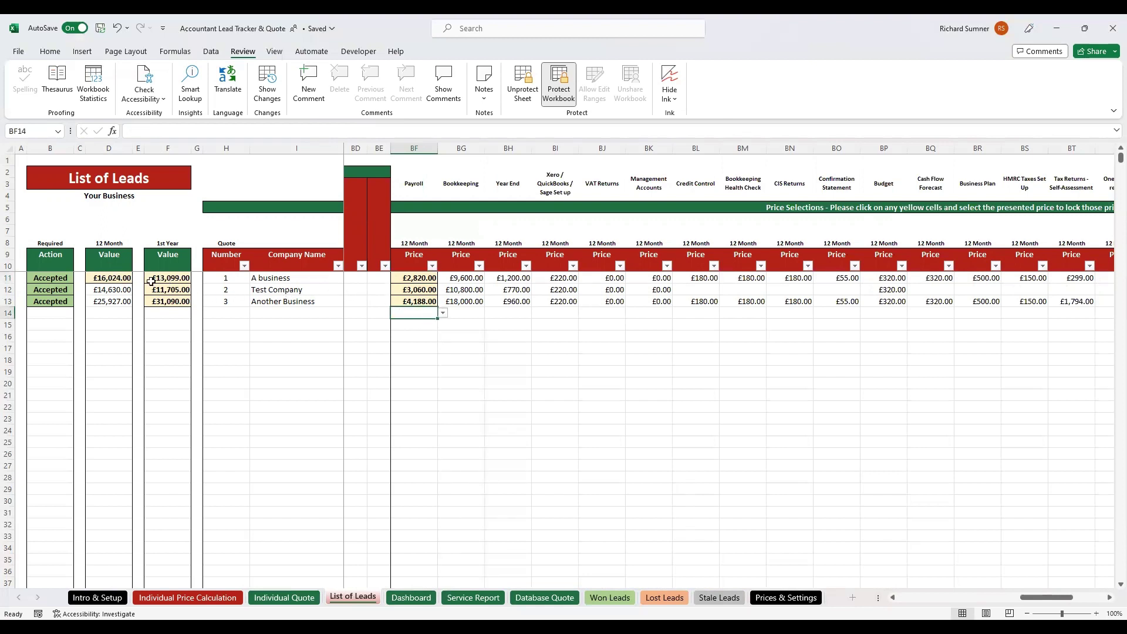
{"action": "left_click", "coordinate": [411, 278]}
{"action": "left_click", "coordinate": [442, 279]}
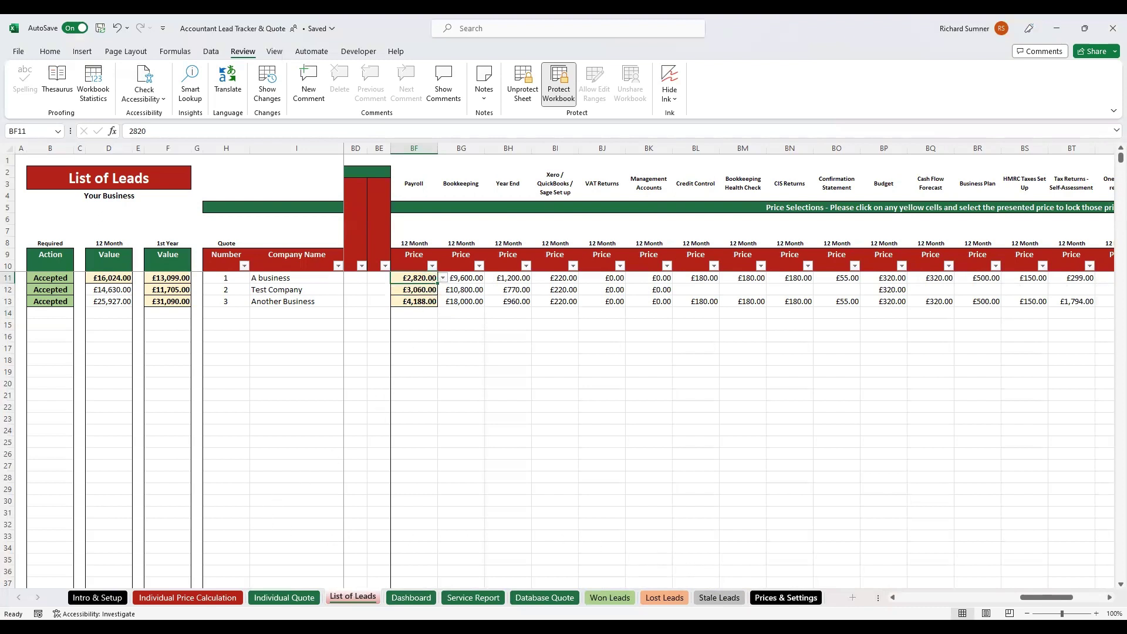
On Prices & Settings, set the Payroll price per employee without auto-enrolment pension to £6.00 and return to the List of Leads
{"action": "left_click", "coordinate": [786, 598]}
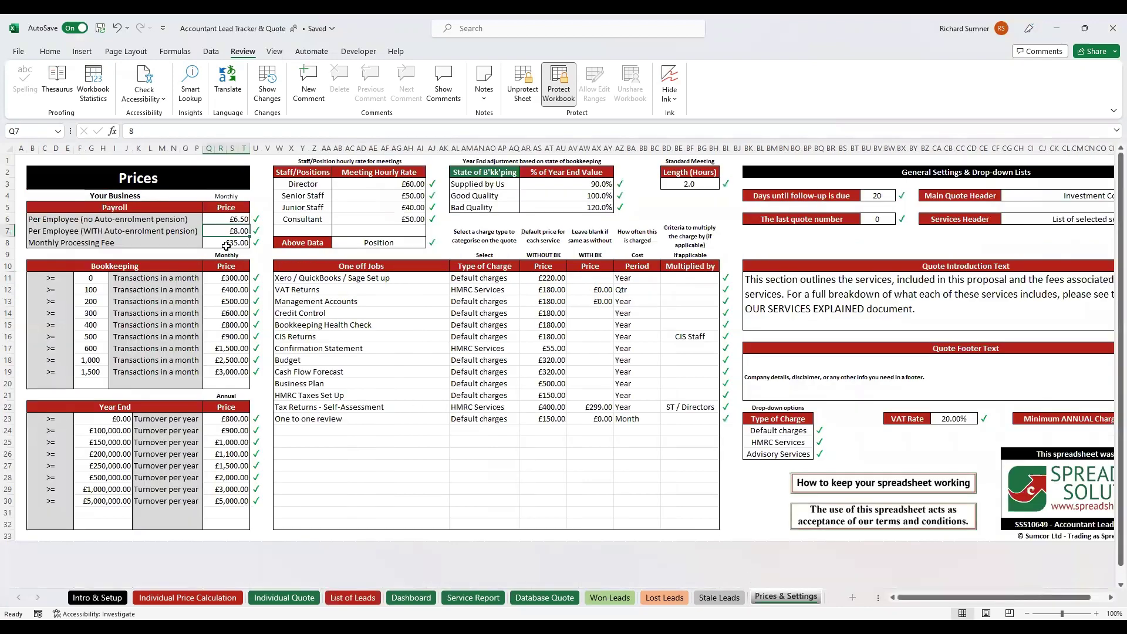
{"action": "left_click", "coordinate": [235, 221]}
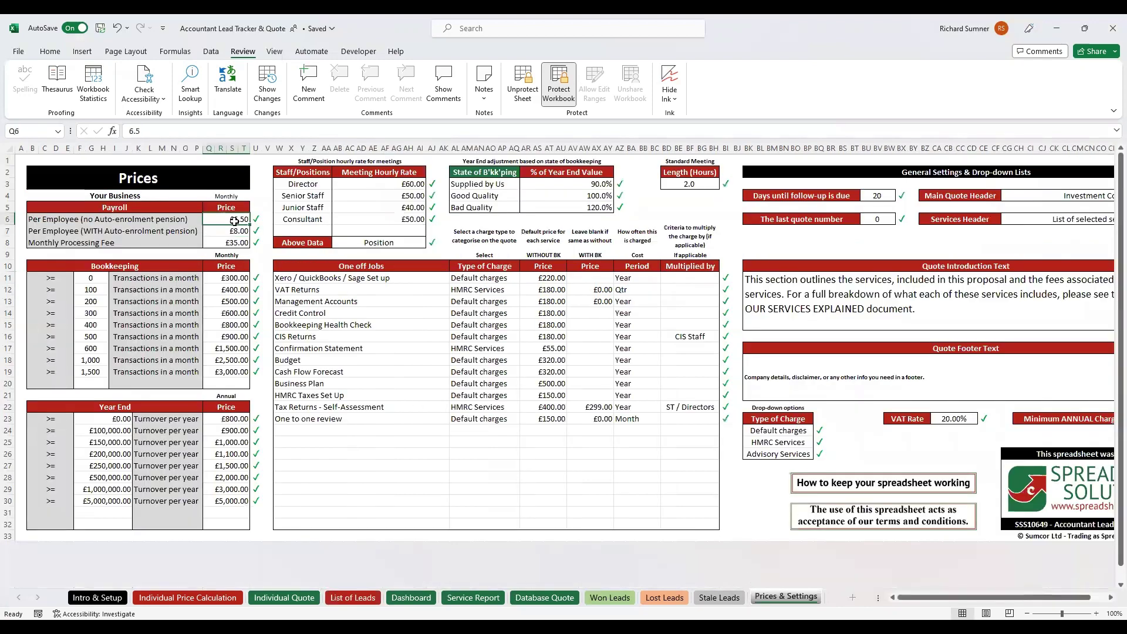
{"action": "type", "text": "6"}
{"action": "key", "text": "Return"}
{"action": "key", "text": "Left"}
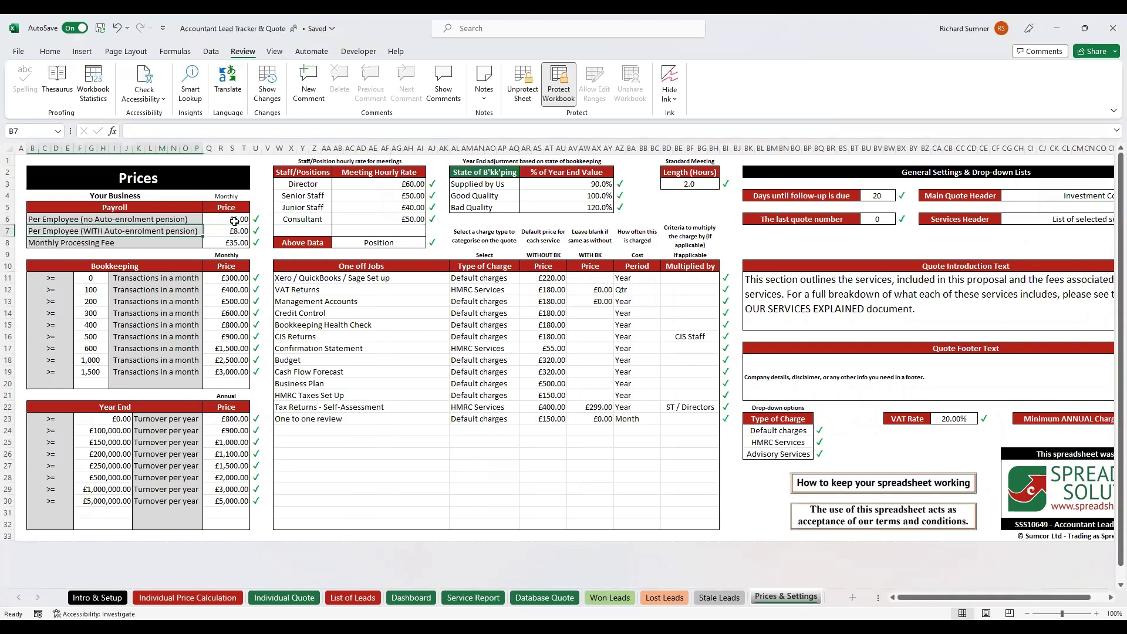
{"action": "key", "text": "ctrl+Home"}
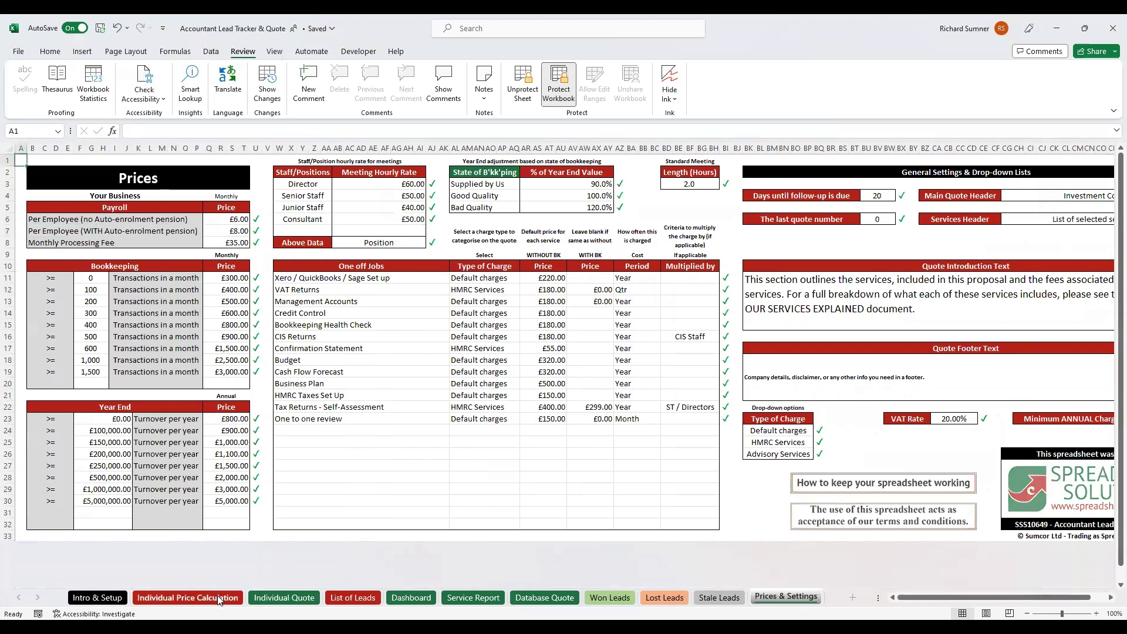
{"action": "left_click", "coordinate": [220, 598]}
{"action": "left_click", "coordinate": [353, 598]}
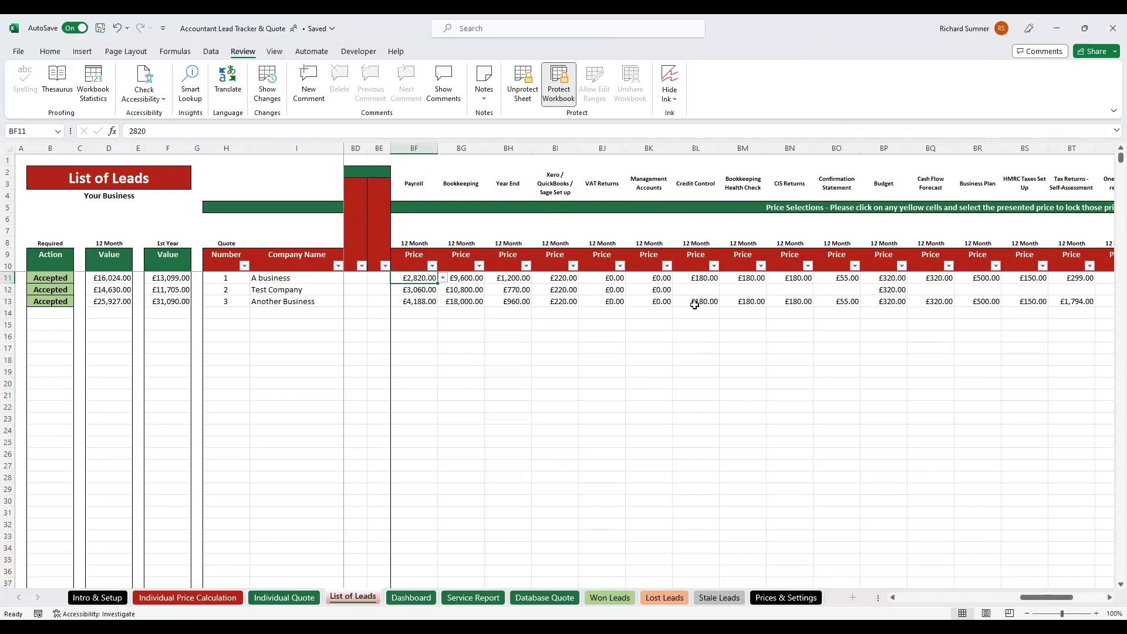
Look back along the A business row from the Payroll price to the start of the List of Leads and open the Dashboard
{"action": "key", "text": "Left"}
{"action": "key", "text": "Left"}
{"action": "key", "text": "Left"}
{"action": "key", "text": "Left"}
{"action": "key", "text": "Left"}
{"action": "key", "text": "Left"}
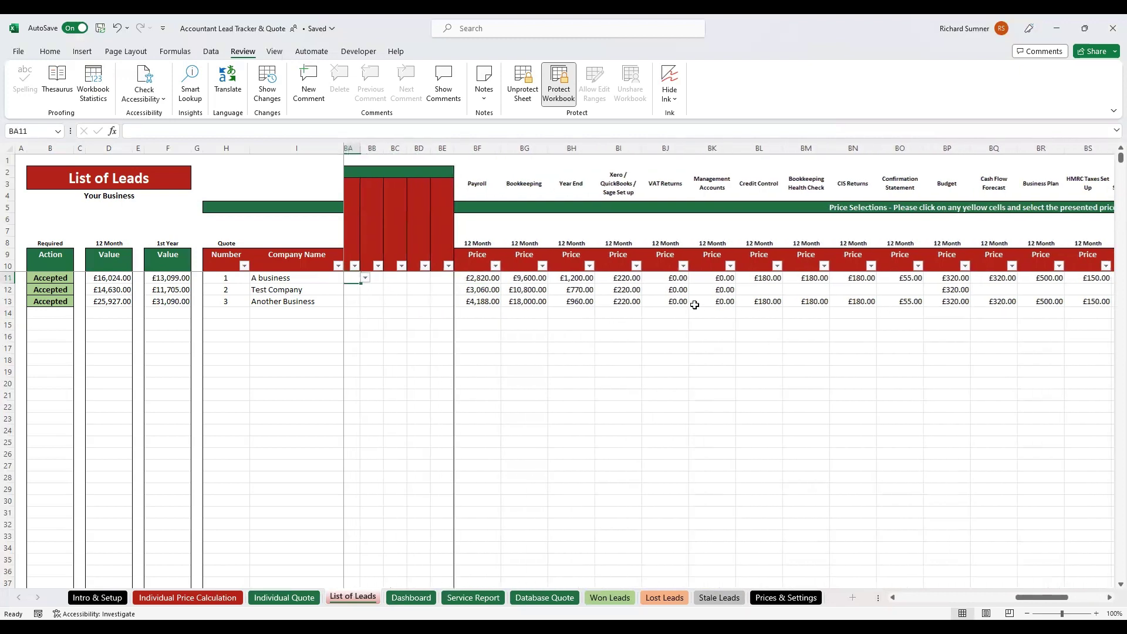
{"action": "key", "text": "Left"}
{"action": "key", "text": "Left"}
{"action": "key", "text": "Left"}
{"action": "key", "text": "Left"}
{"action": "key", "text": "Left"}
{"action": "key", "text": "Left"}
{"action": "key", "text": "Left"}
{"action": "key", "text": "Left"}
{"action": "key", "text": "Left"}
{"action": "key", "text": "Left"}
{"action": "key", "text": "Left"}
{"action": "key", "text": "Left"}
{"action": "key", "text": "Left"}
{"action": "key", "text": "Left"}
{"action": "key", "text": "Left"}
{"action": "key", "text": "Left"}
{"action": "key", "text": "Left"}
{"action": "key", "text": "Left"}
{"action": "key", "text": "Left"}
{"action": "key", "text": "Left"}
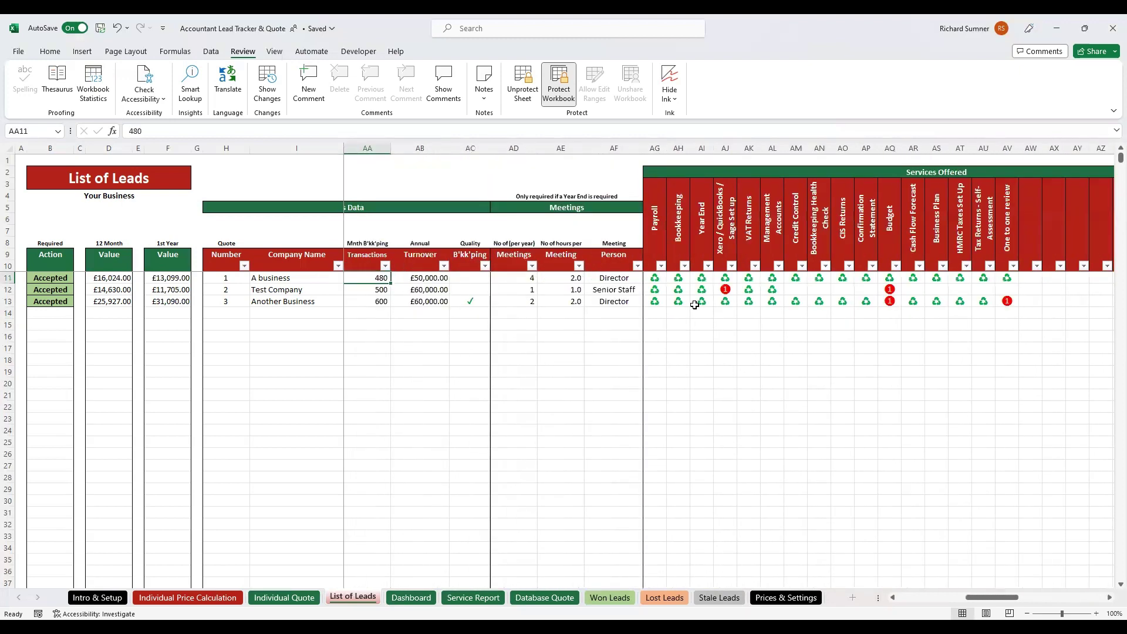
{"action": "key", "text": "Left"}
{"action": "key", "text": "Left"}
{"action": "key", "text": "Left"}
{"action": "key", "text": "Left"}
{"action": "key", "text": "Left"}
{"action": "key", "text": "Left"}
{"action": "key", "text": "Left"}
{"action": "key", "text": "Left"}
{"action": "key", "text": "Left"}
{"action": "key", "text": "Left"}
{"action": "key", "text": "Left"}
{"action": "key", "text": "Left"}
{"action": "key", "text": "Left"}
{"action": "key", "text": "Left"}
{"action": "key", "text": "Left"}
{"action": "key", "text": "Left"}
{"action": "key", "text": "Left"}
{"action": "key", "text": "Up"}
{"action": "key", "text": "Up"}
{"action": "key", "text": "Up"}
{"action": "key", "text": "Up"}
{"action": "key", "text": "Up"}
{"action": "key", "text": "Up"}
{"action": "key", "text": "Up"}
{"action": "key", "text": "Up"}
{"action": "key", "text": "Up"}
{"action": "key", "text": "Up"}
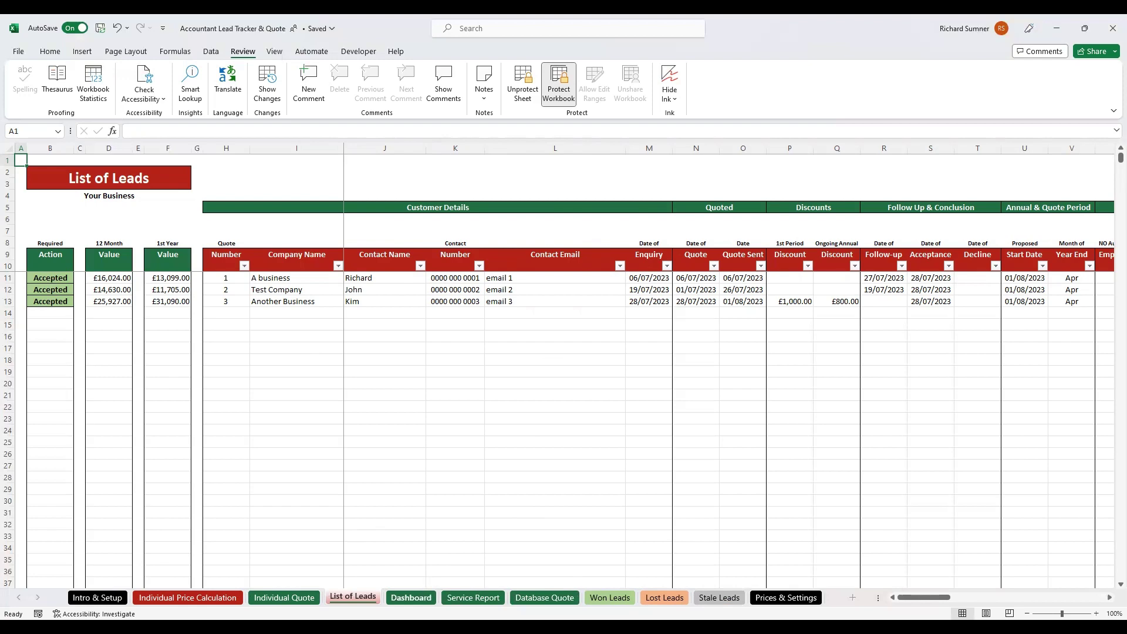
{"action": "key", "text": "ctrl+Page_Down"}
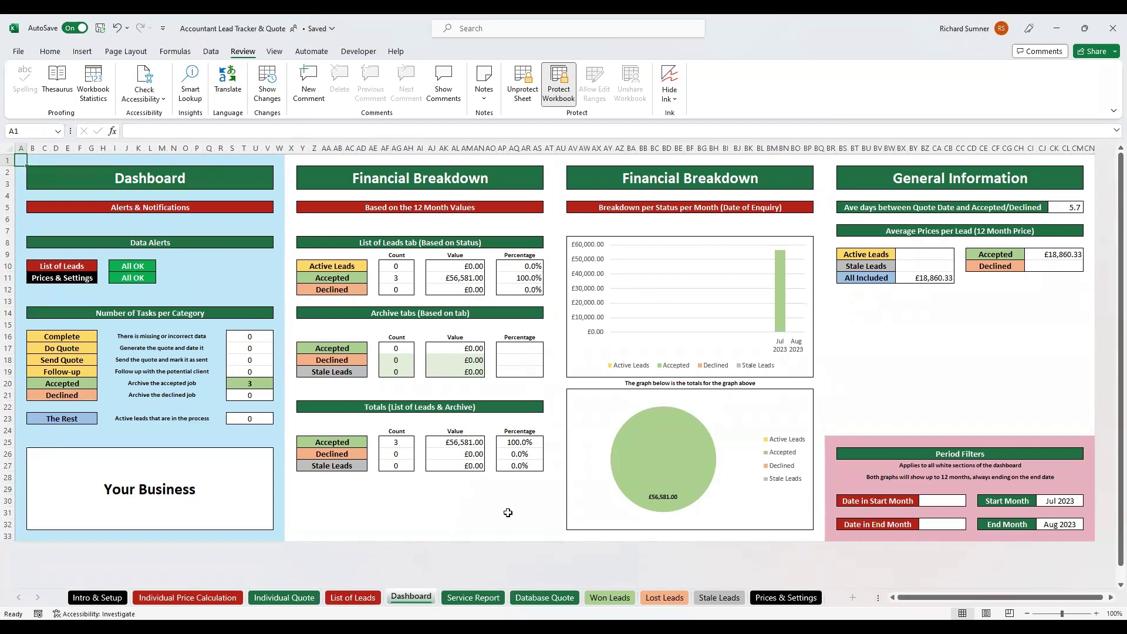
On Prices & Settings, enter C as the Year End price for £5,000,000 turnover and check the Dashboard's data alerts
{"action": "left_click", "coordinate": [760, 596]}
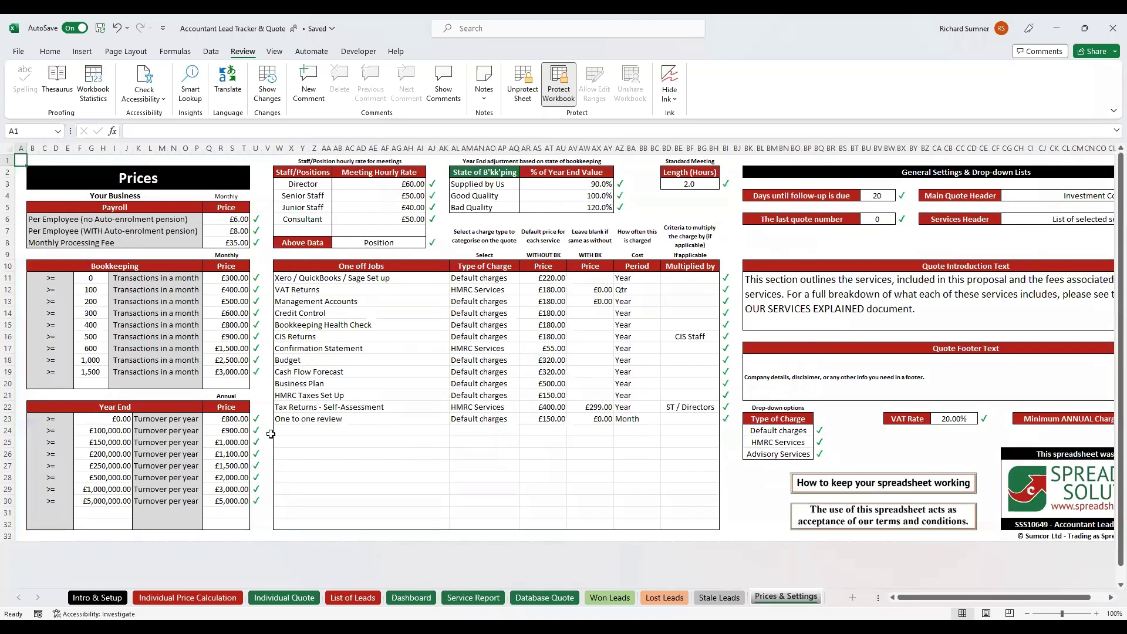
{"action": "left_click", "coordinate": [240, 499]}
{"action": "type", "text": "C"}
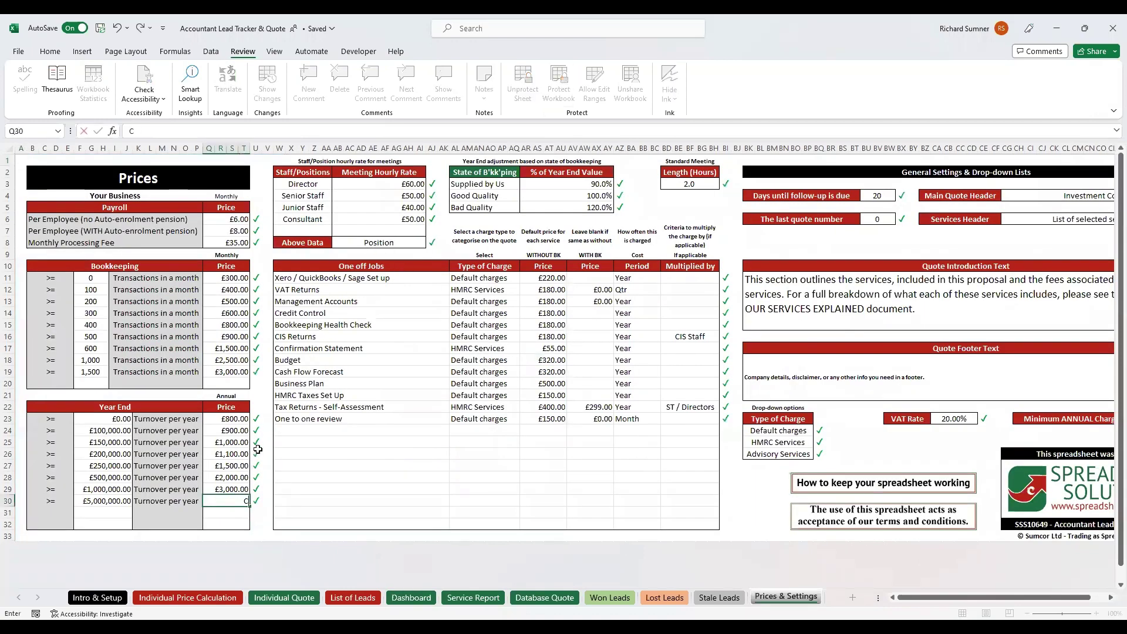
{"action": "key", "text": "Return"}
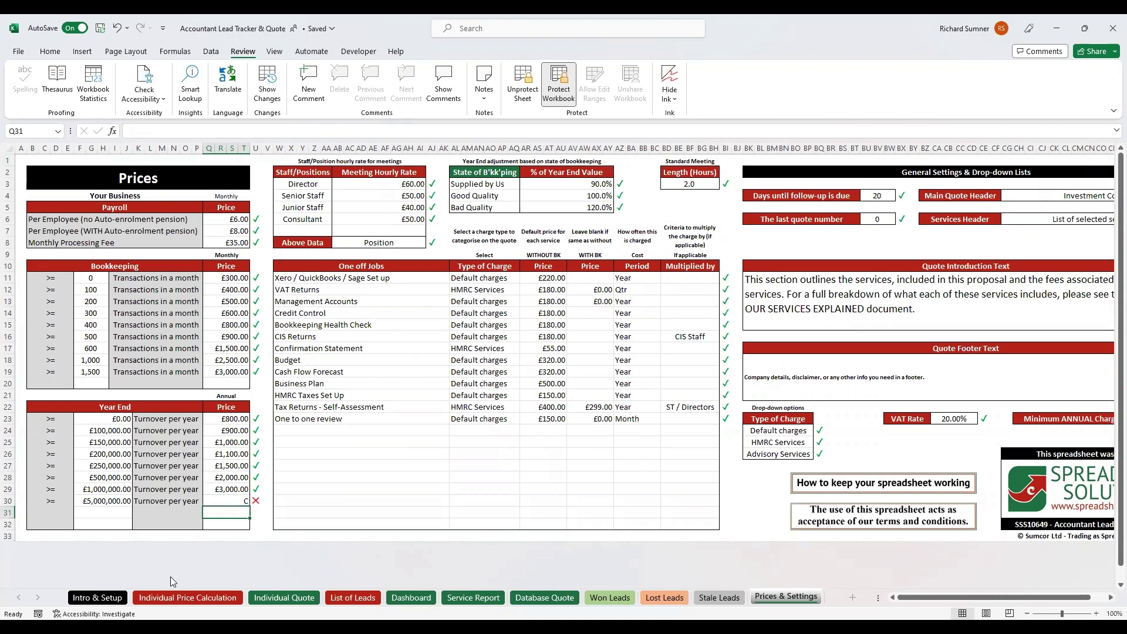
{"action": "left_click", "coordinate": [411, 597]}
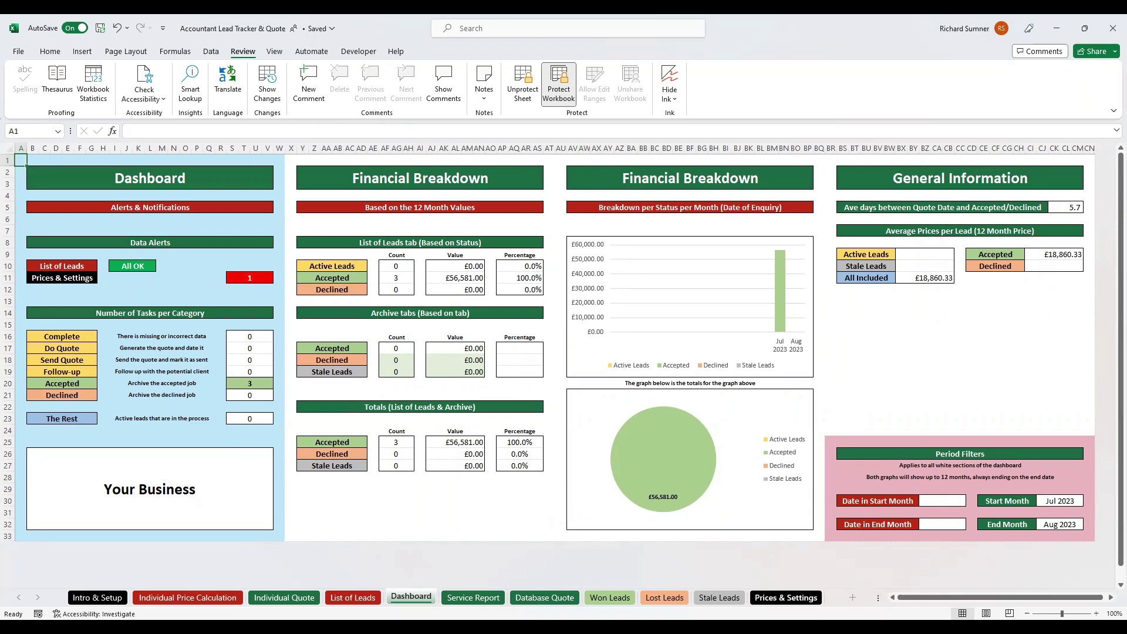
Undo the letter entered as the highest-turnover Year End price on Prices & Settings and return to the Dashboard
{"action": "left_click", "coordinate": [786, 597]}
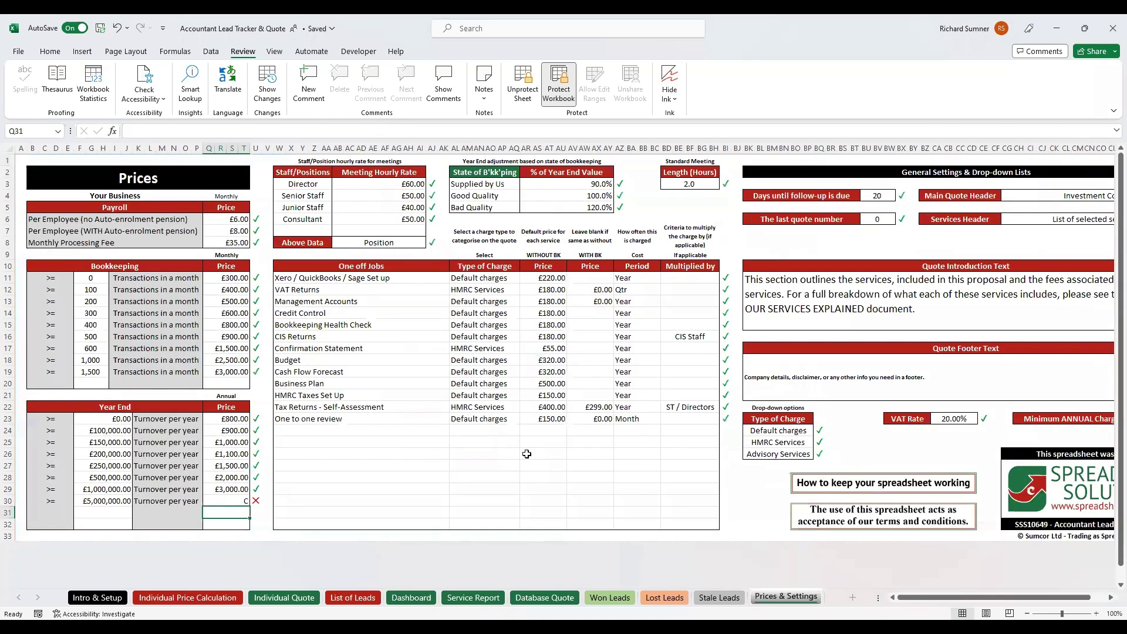
{"action": "left_click", "coordinate": [119, 29]}
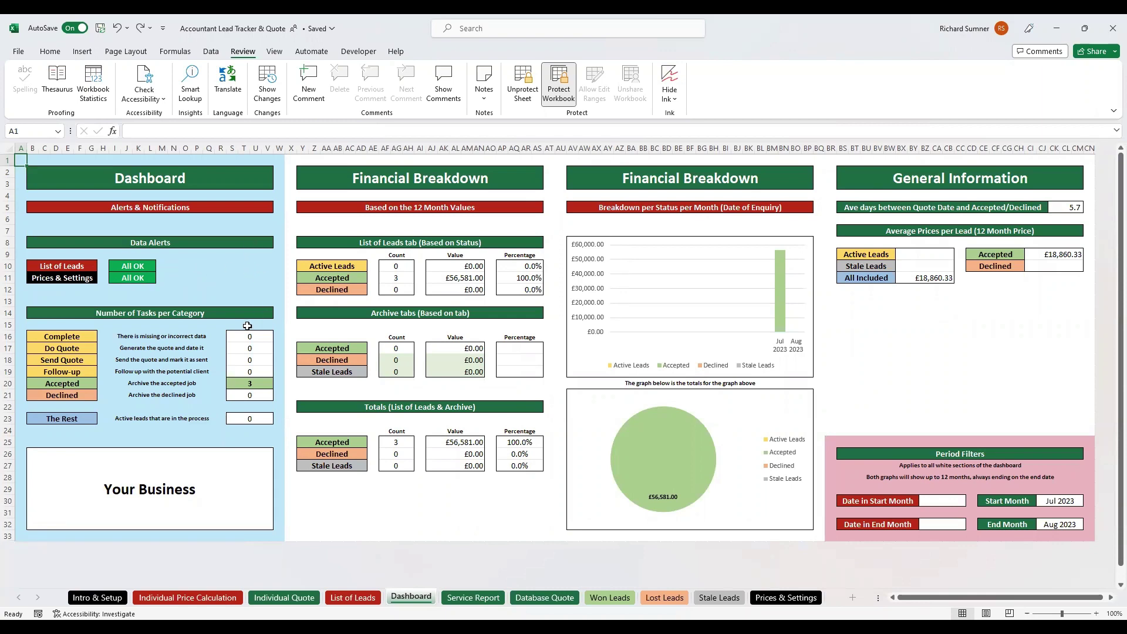
Review the Dashboard's Number of Tasks per Category, from Complete through Do Quote, Send Quote and Follow-up to Accepted and Declined
{"action": "left_click_drag", "start_coordinate": [245, 338], "coordinate": [251, 395]}
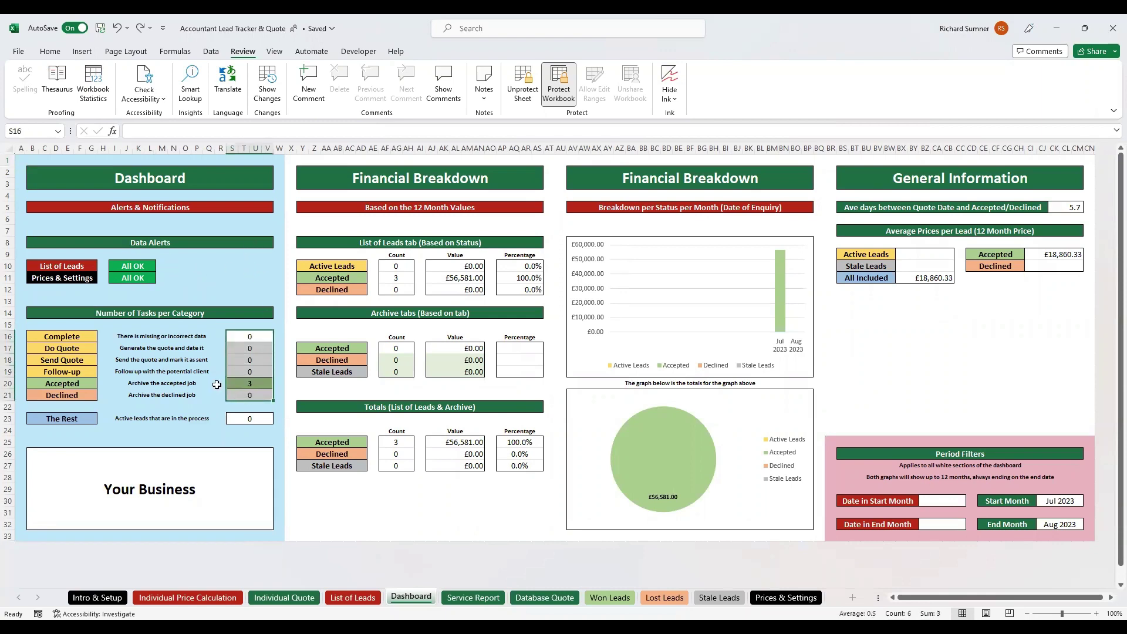
{"action": "left_click", "coordinate": [89, 384]}
{"action": "left_click", "coordinate": [242, 382]}
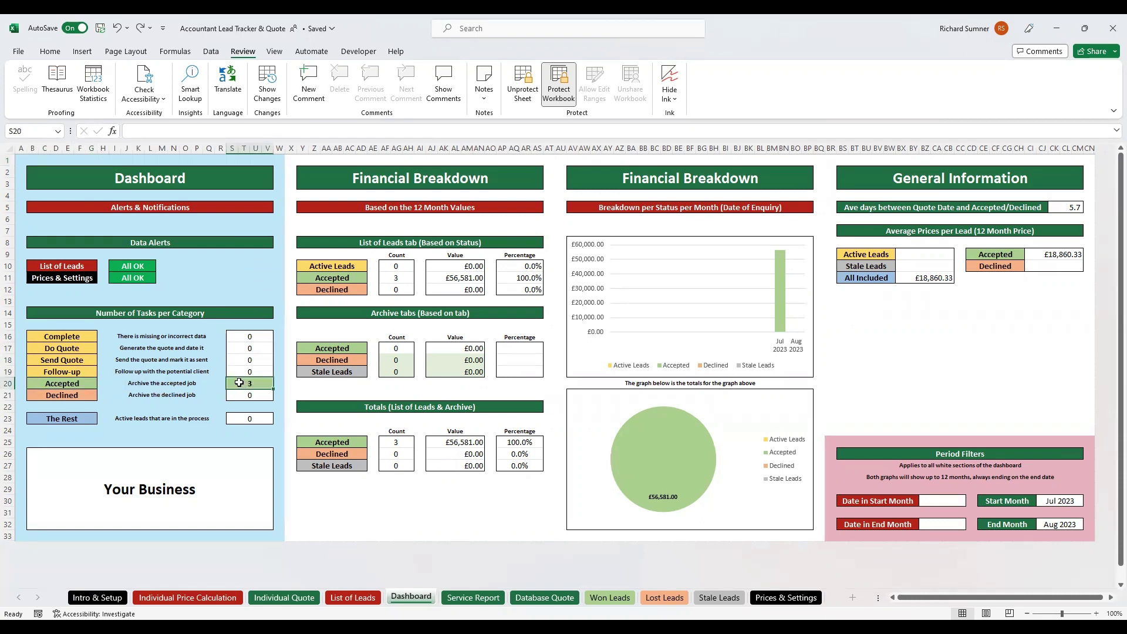
{"action": "left_click", "coordinate": [236, 338]}
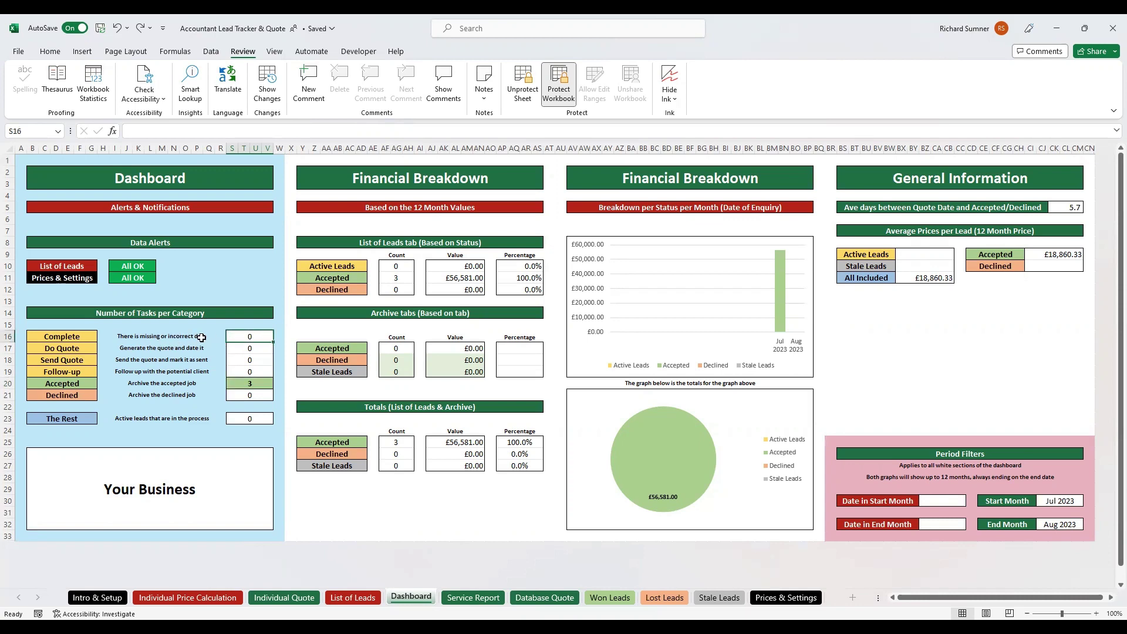
{"action": "left_click", "coordinate": [96, 340]}
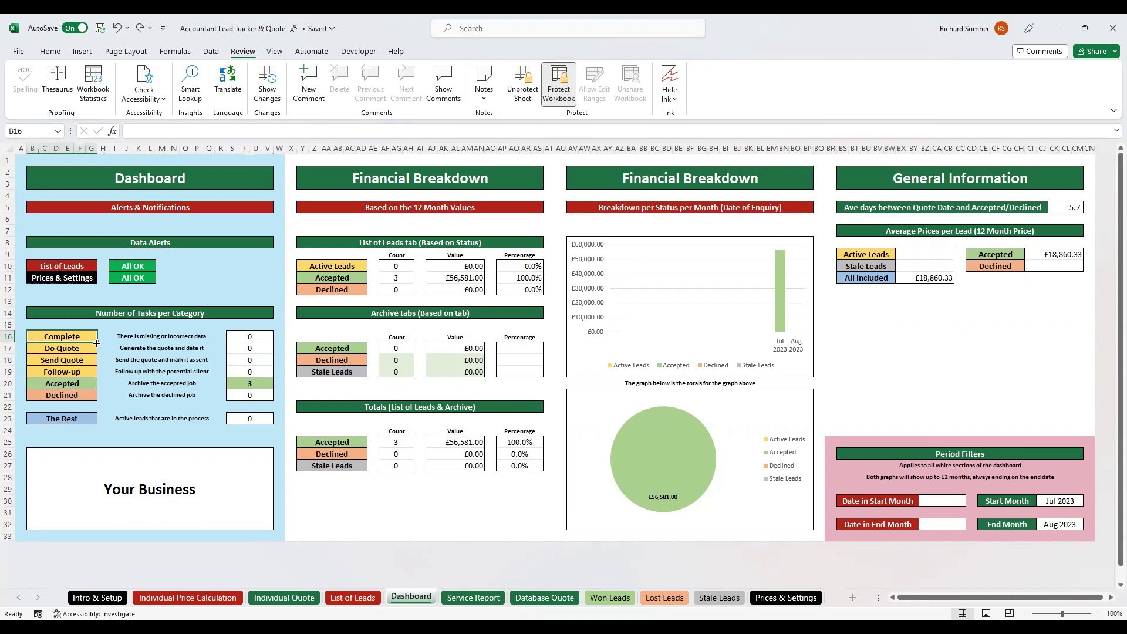
{"action": "left_click", "coordinate": [242, 339]}
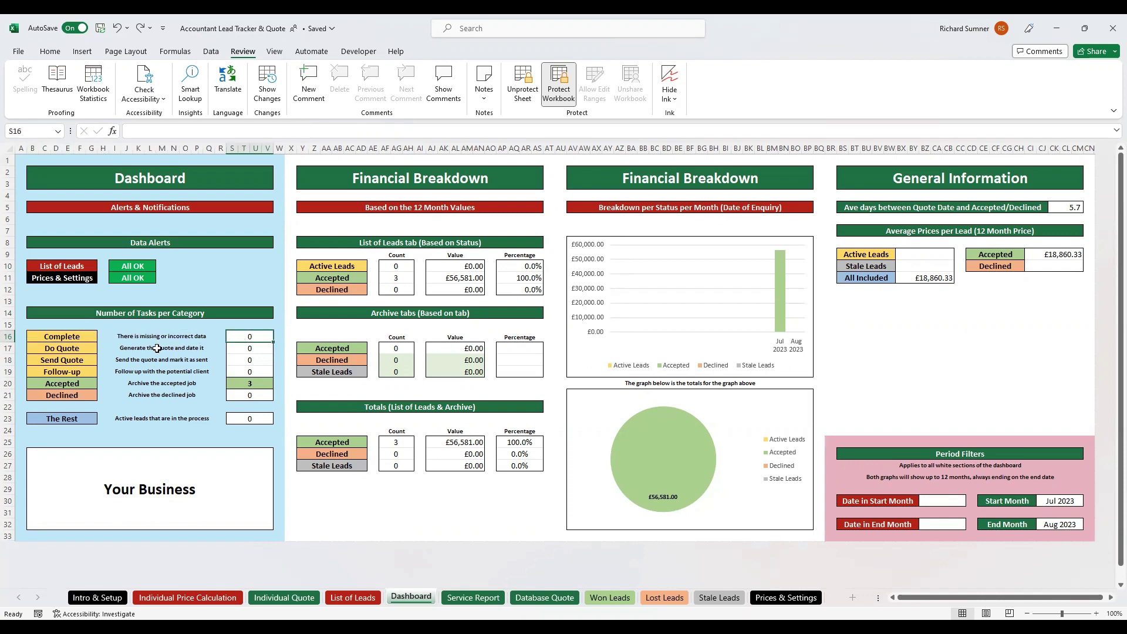
{"action": "left_click", "coordinate": [76, 350]}
{"action": "left_click", "coordinate": [87, 362]}
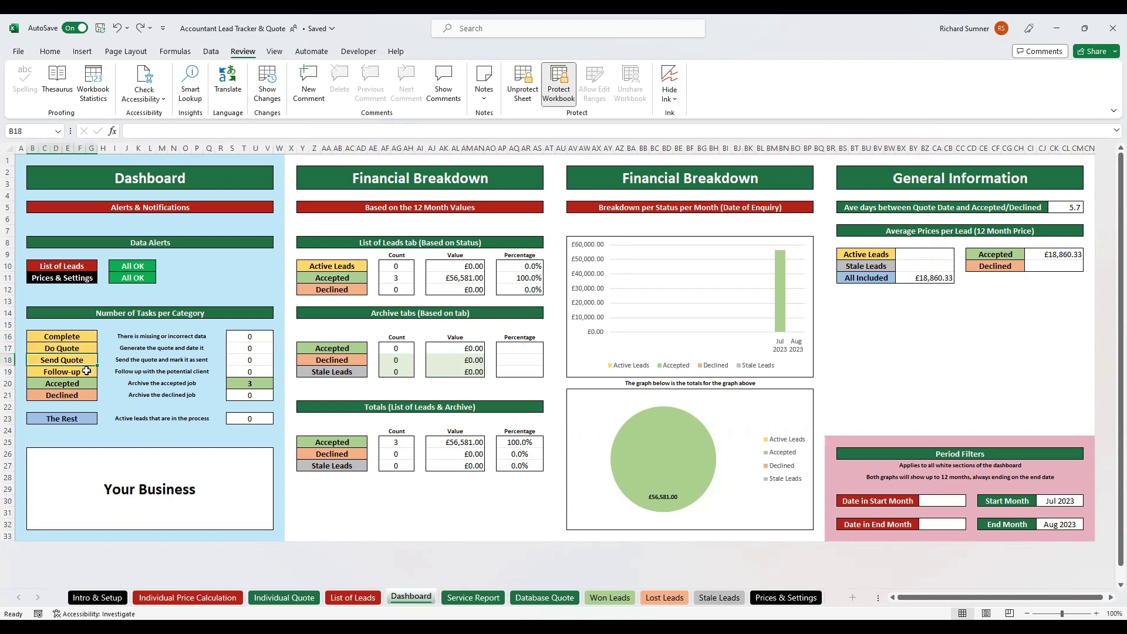
{"action": "left_click", "coordinate": [86, 371]}
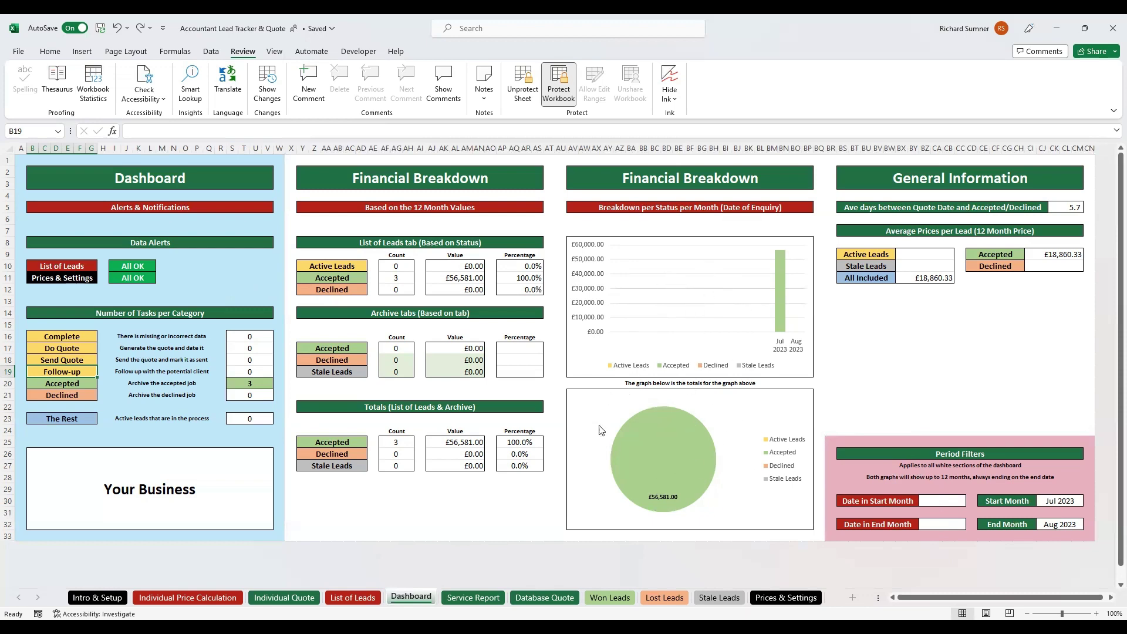
Examine the Dashboard's General Information: average days from quote to decision and the average 12-month prices per lead by status
{"action": "left_click", "coordinate": [1071, 207]}
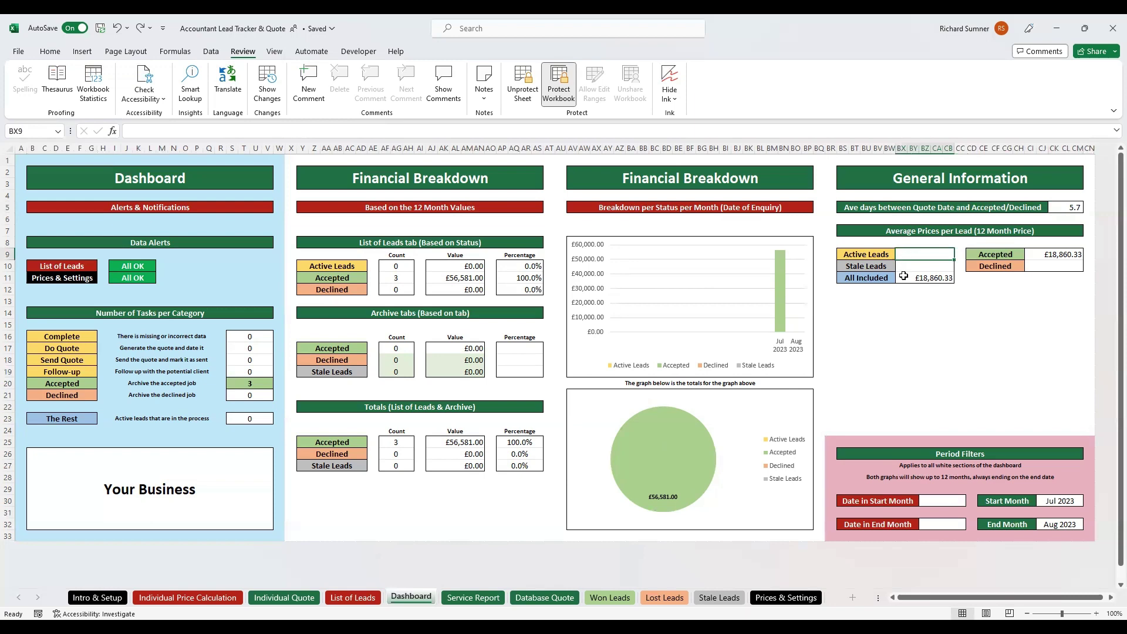
{"action": "left_click", "coordinate": [903, 271]}
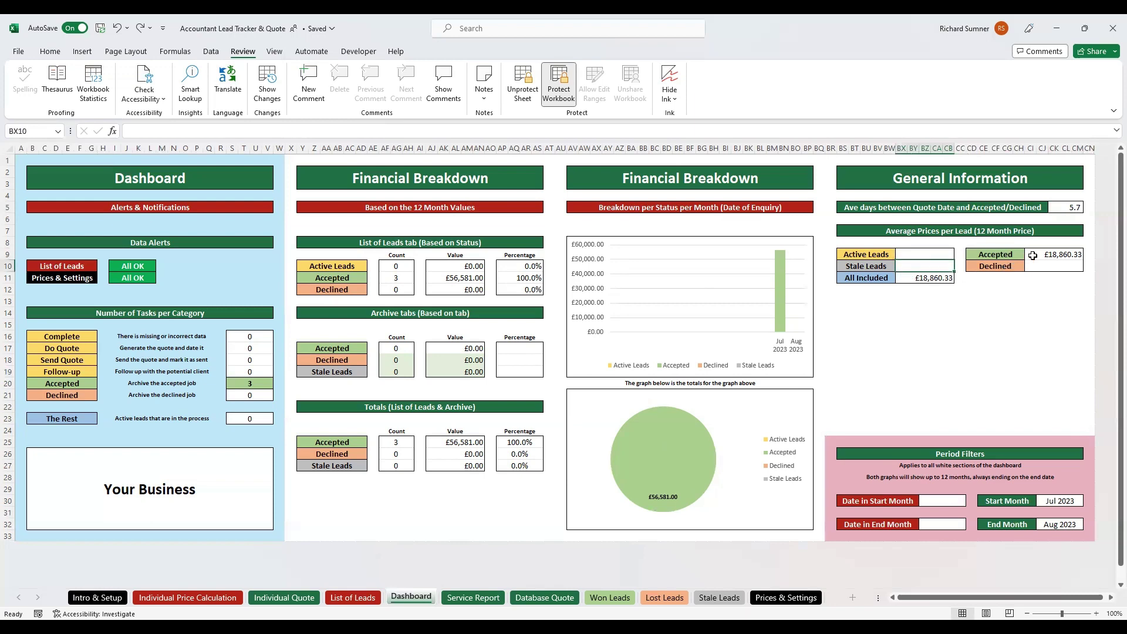
{"action": "left_click", "coordinate": [1054, 255]}
{"action": "left_click", "coordinate": [944, 342]}
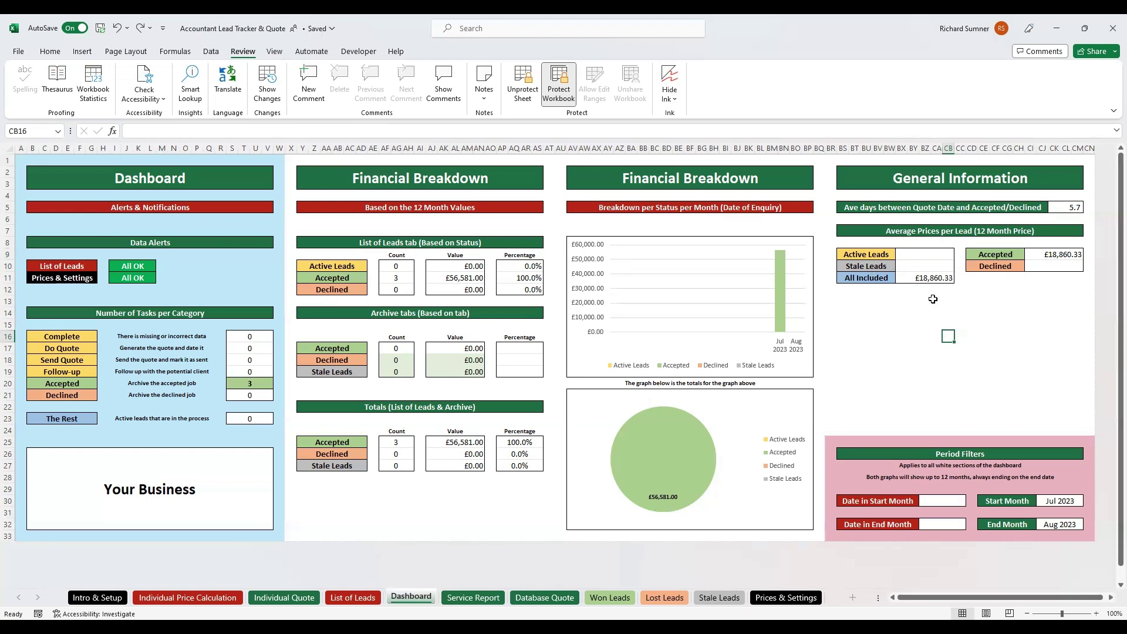
{"action": "key", "text": "ctrl+Home"}
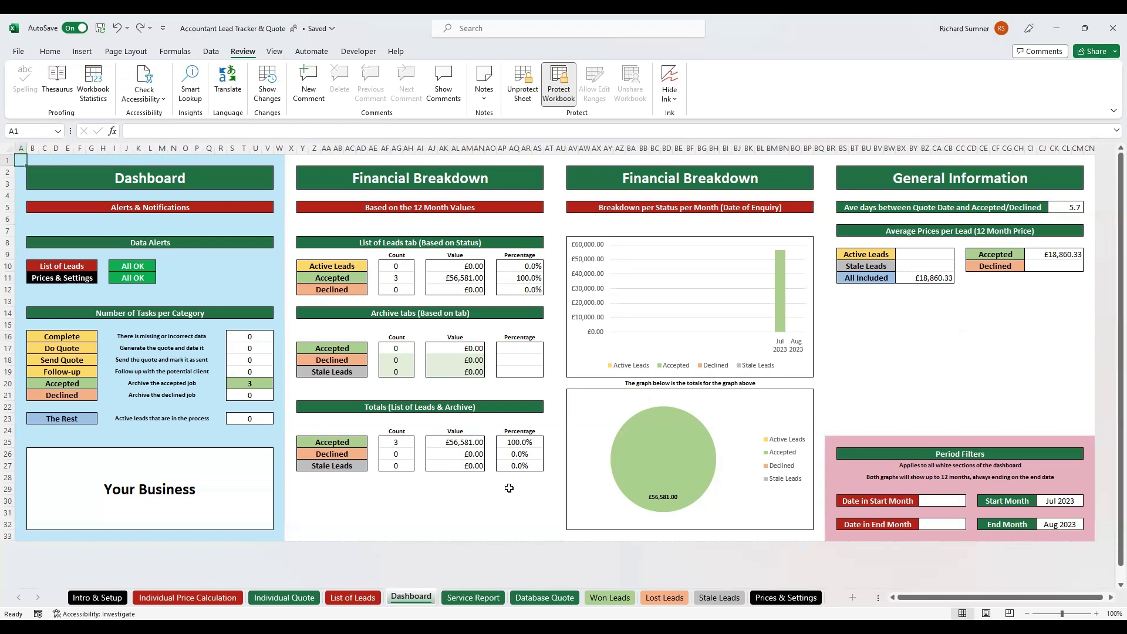
Open the Service Report and look down its list of services offered, from Payroll to One to one review
{"action": "left_click", "coordinate": [474, 597]}
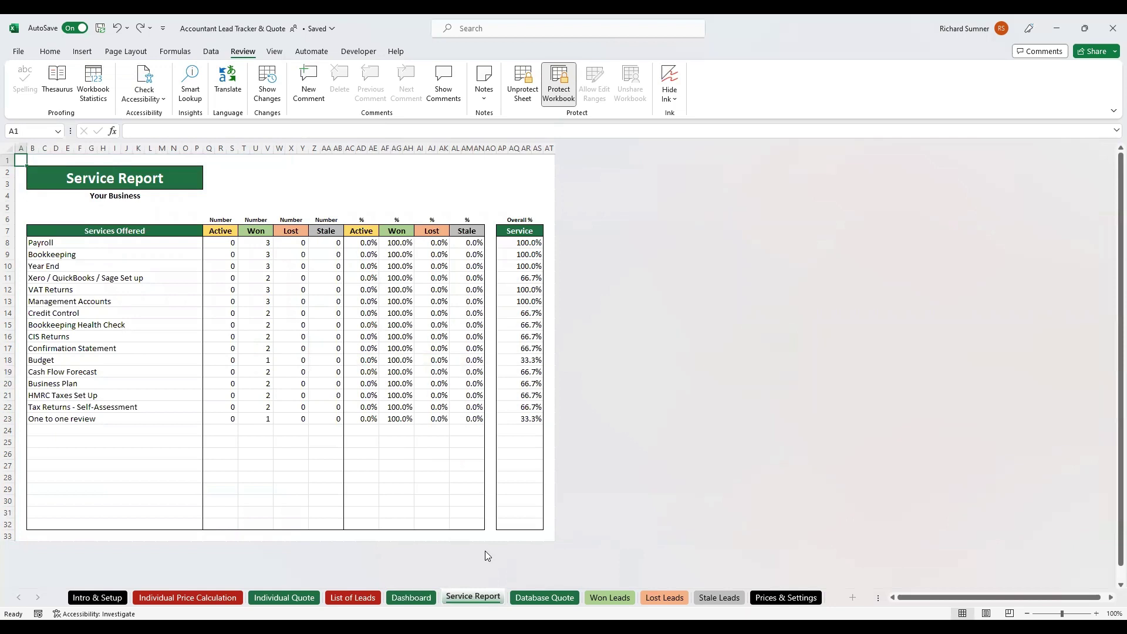
{"action": "left_click_drag", "start_coordinate": [83, 245], "coordinate": [86, 369]}
{"action": "left_click_drag", "start_coordinate": [94, 242], "coordinate": [94, 418]}
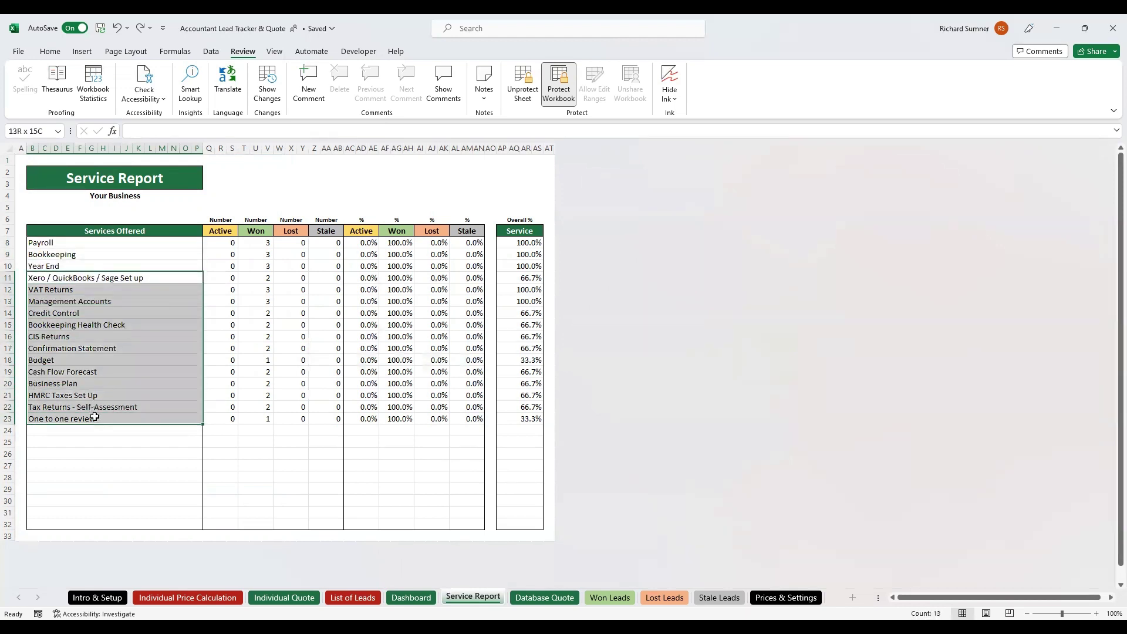
{"action": "left_click", "coordinate": [23, 160]}
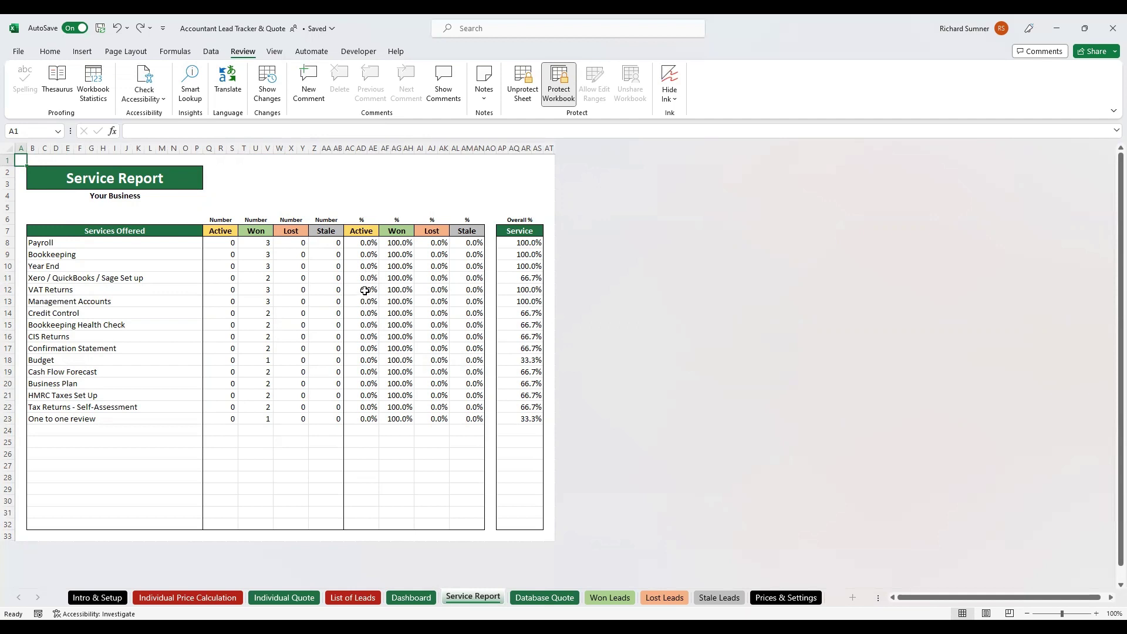
Examine the Xero / QuickBooks / Sage Set up row's status numbers, Won percentage and overall service percentage, and open Intro & Setup
{"action": "left_click", "coordinate": [395, 279]}
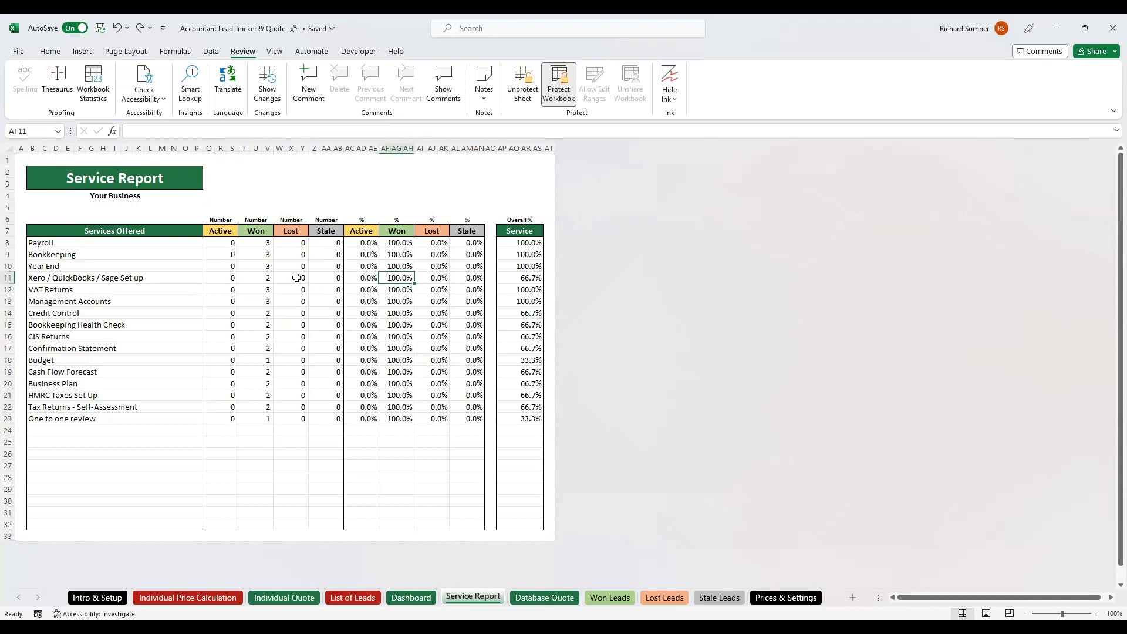
{"action": "left_click", "coordinate": [257, 280]}
{"action": "left_click", "coordinate": [236, 280]}
{"action": "left_click_drag", "start_coordinate": [236, 280], "coordinate": [332, 280]}
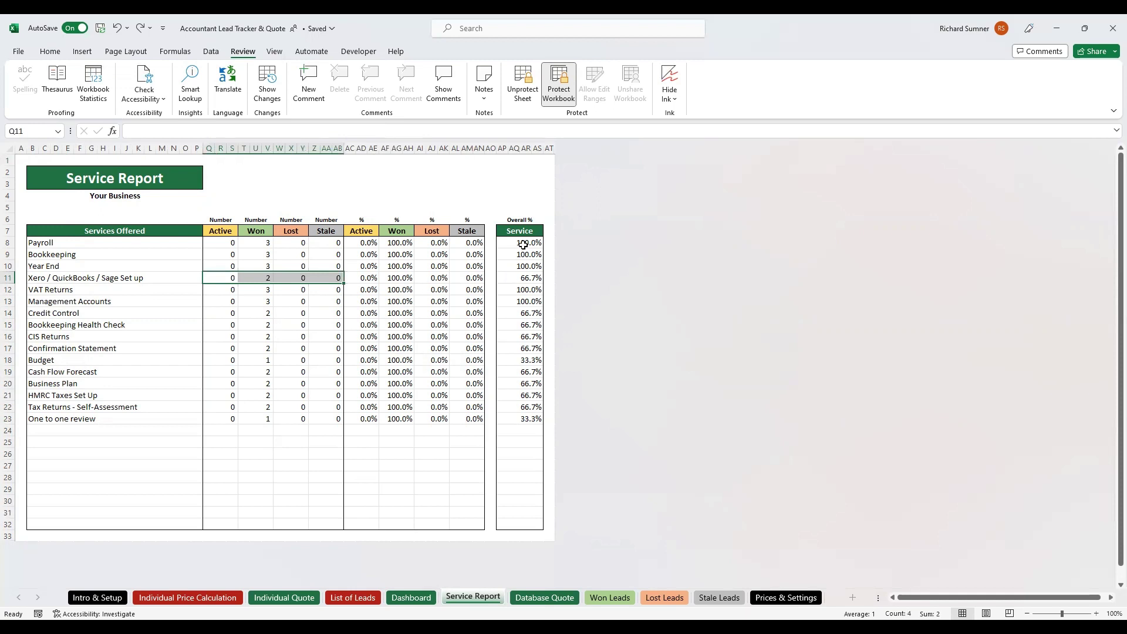
{"action": "left_click", "coordinate": [521, 277]}
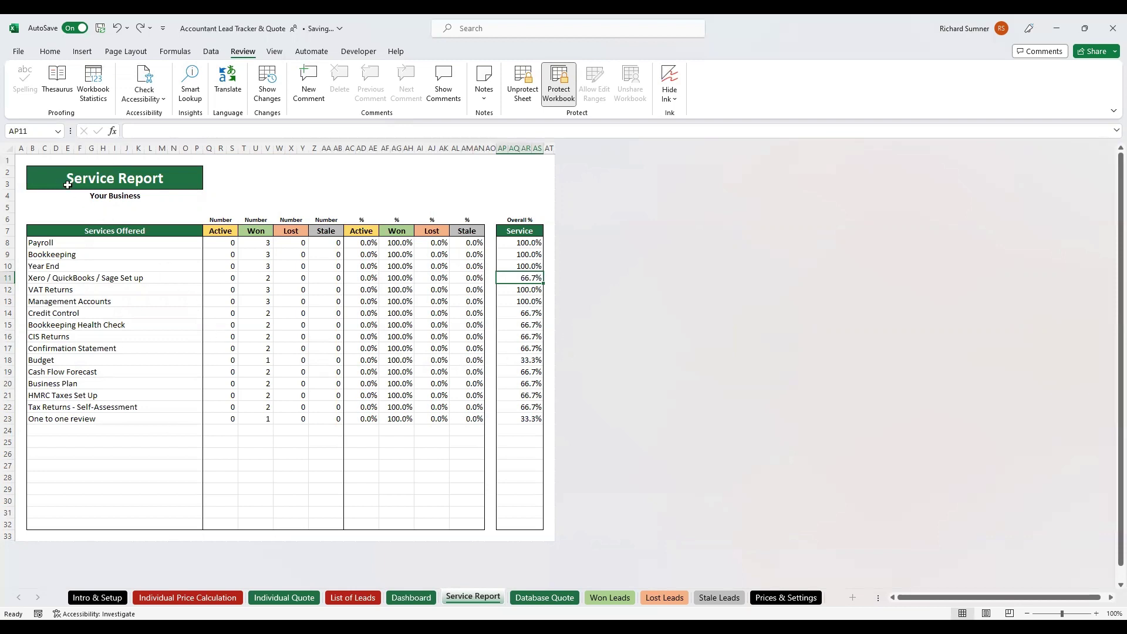
{"action": "left_click", "coordinate": [22, 158]}
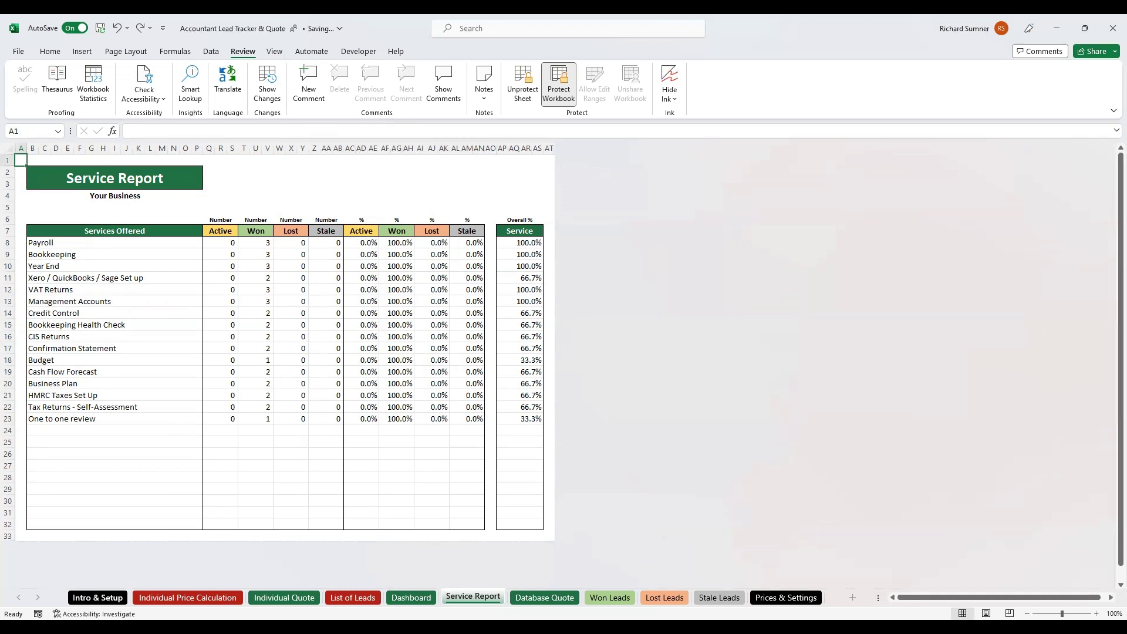
{"action": "left_click", "coordinate": [98, 598]}
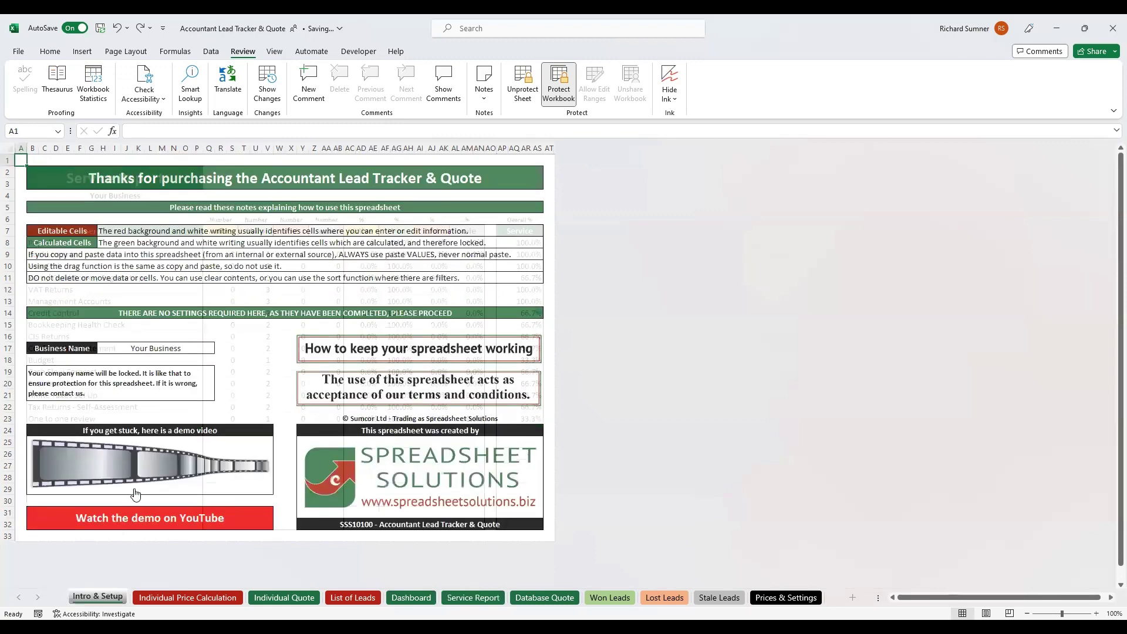